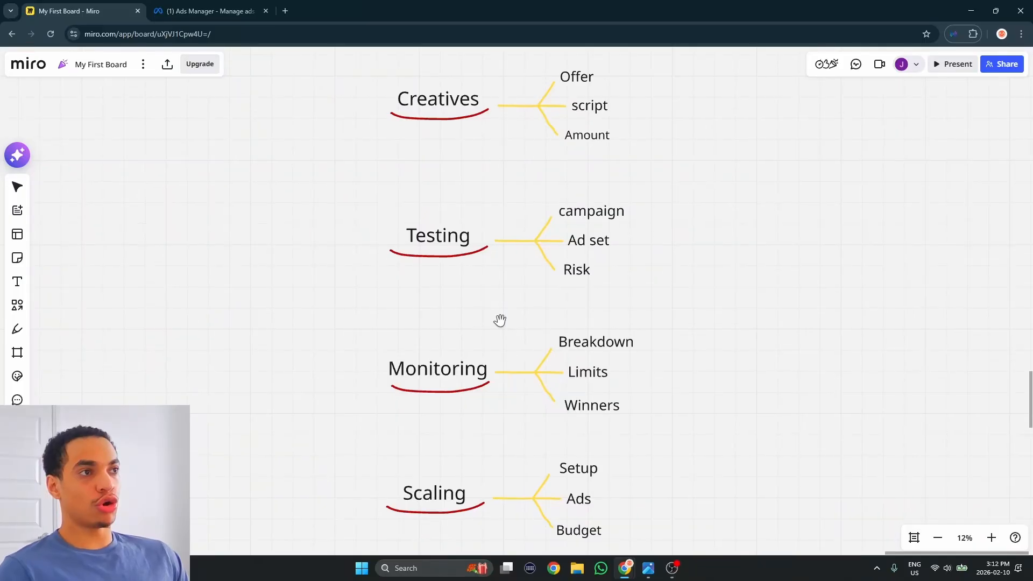
# Step: Examine the Creatives branch of the Miro board with its Offer, script and Amount items
pyautogui.moveTo(500, 321); pyautogui.dragTo(503, 315)
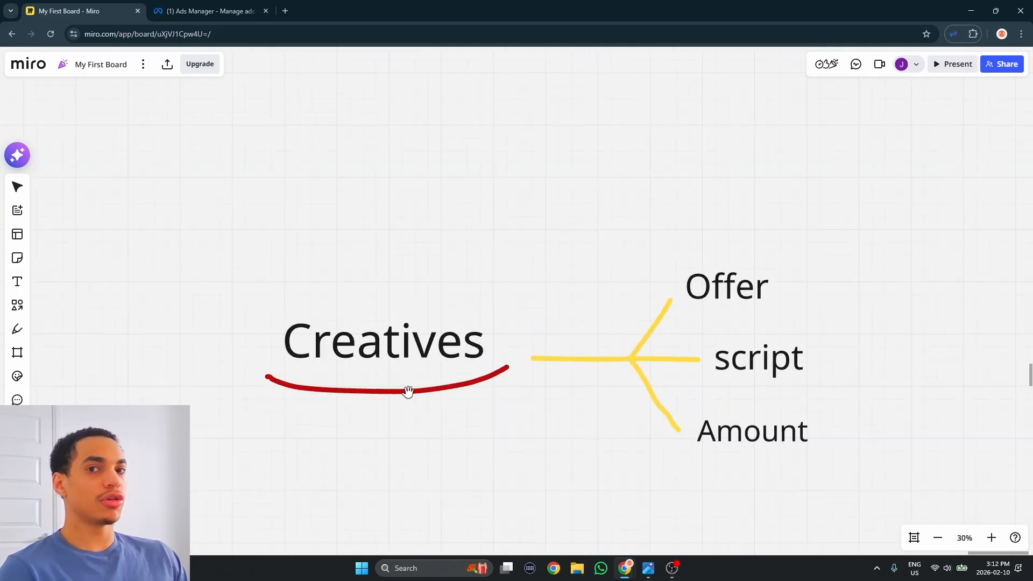
pyautogui.moveTo(408, 392); pyautogui.dragTo(394, 372)
pyautogui.moveTo(407, 416); pyautogui.dragTo(404, 378)
pyautogui.scroll(1, 602, 351)
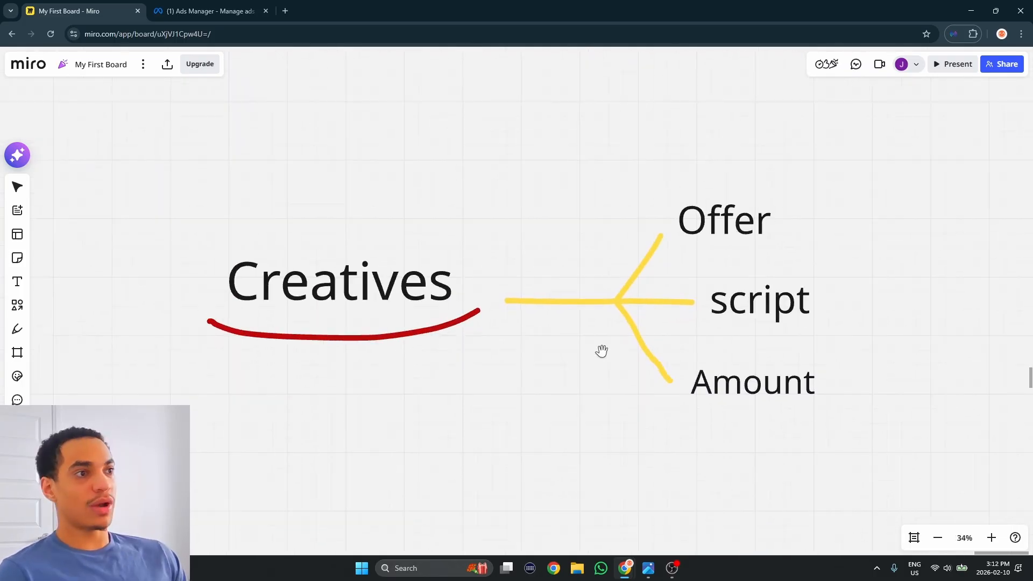
# Step: Switch to Ads Manager, dismiss the opportunity score recommendations and review the creative breakdown of the Jan 27 ad set
pyautogui.click(210, 11)
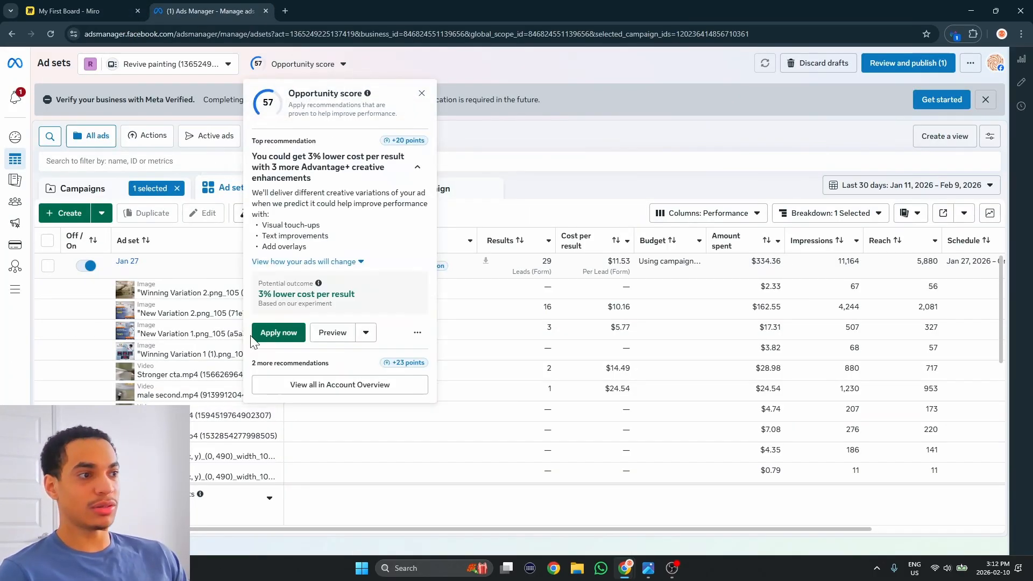
pyautogui.click(573, 180)
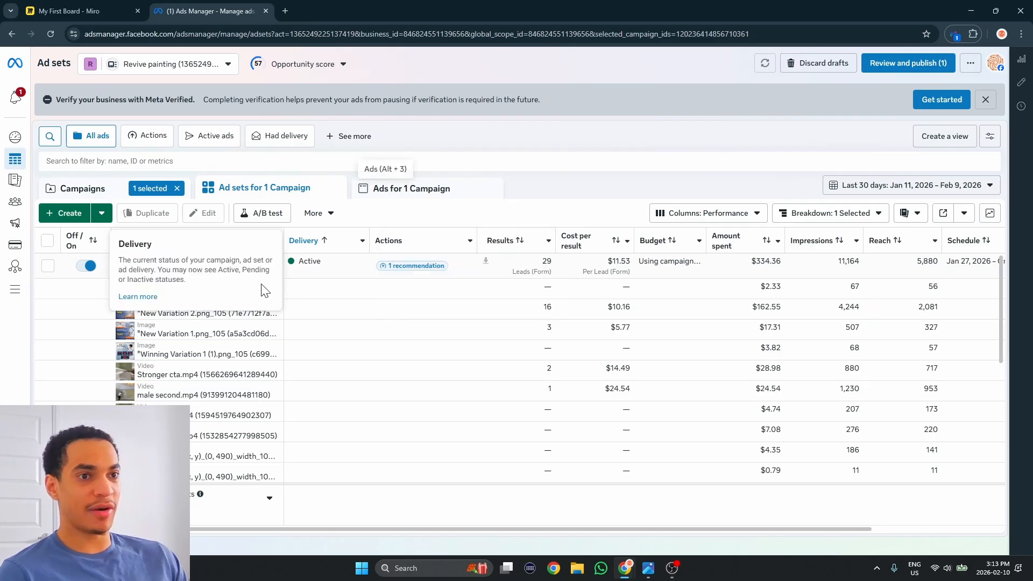
pyautogui.scroll(-2, 345, 317)
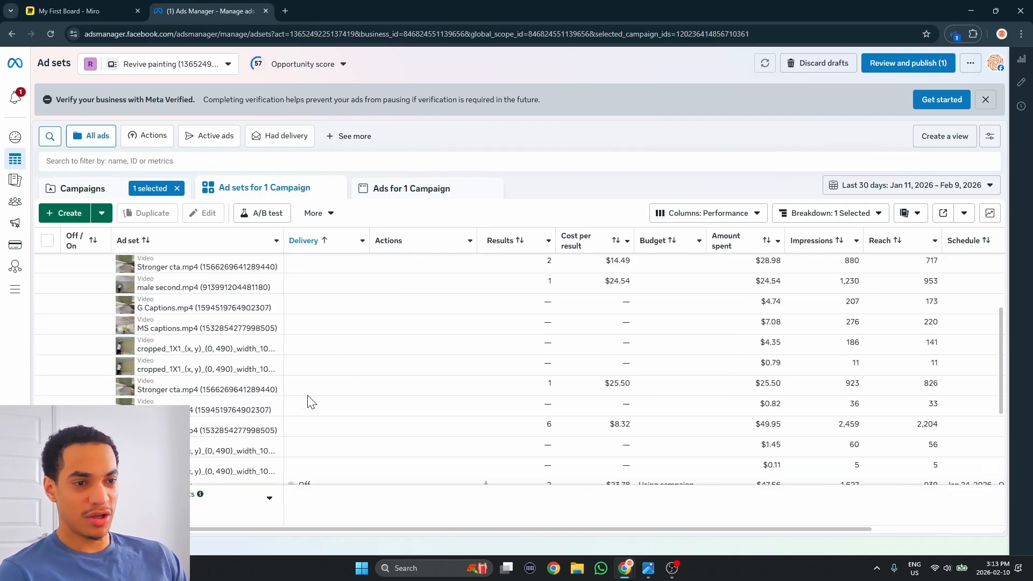
pyautogui.scroll(3, 326, 397)
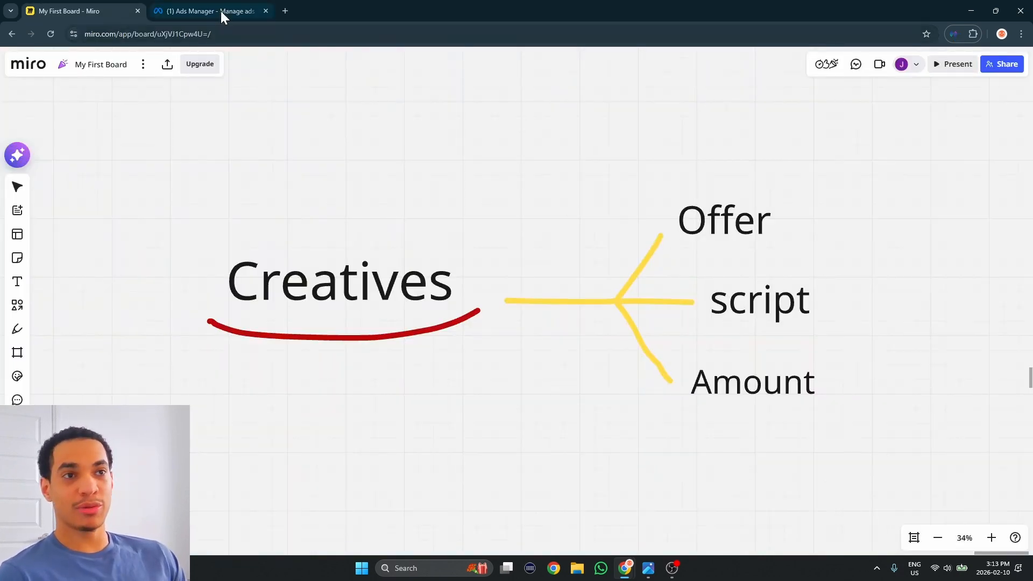
# Step: In Ads Manager, open the New Variation 1 image creative from the Jan 27 ad set's breakdown
pyautogui.click(224, 11)
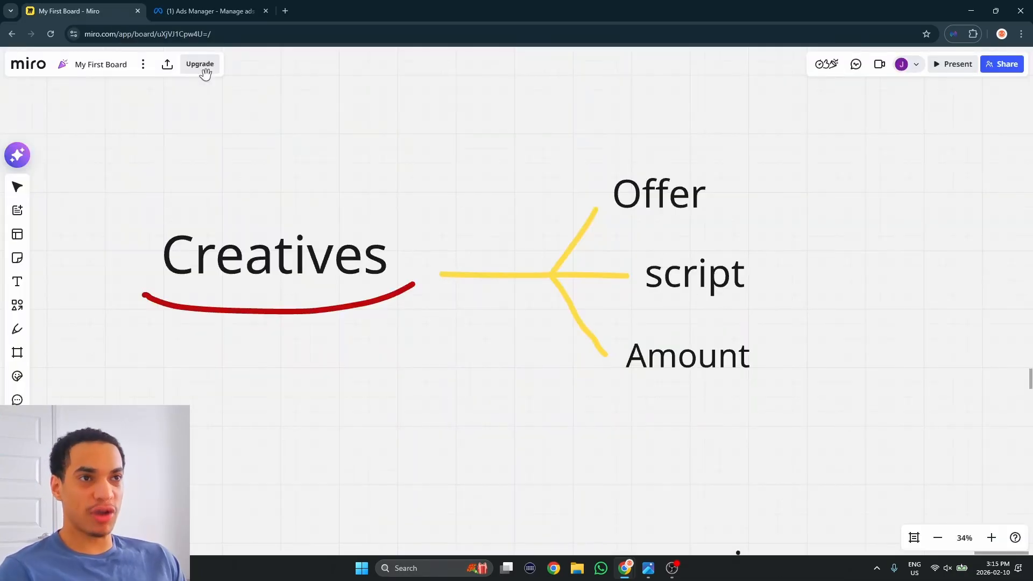
pyautogui.click(204, 12)
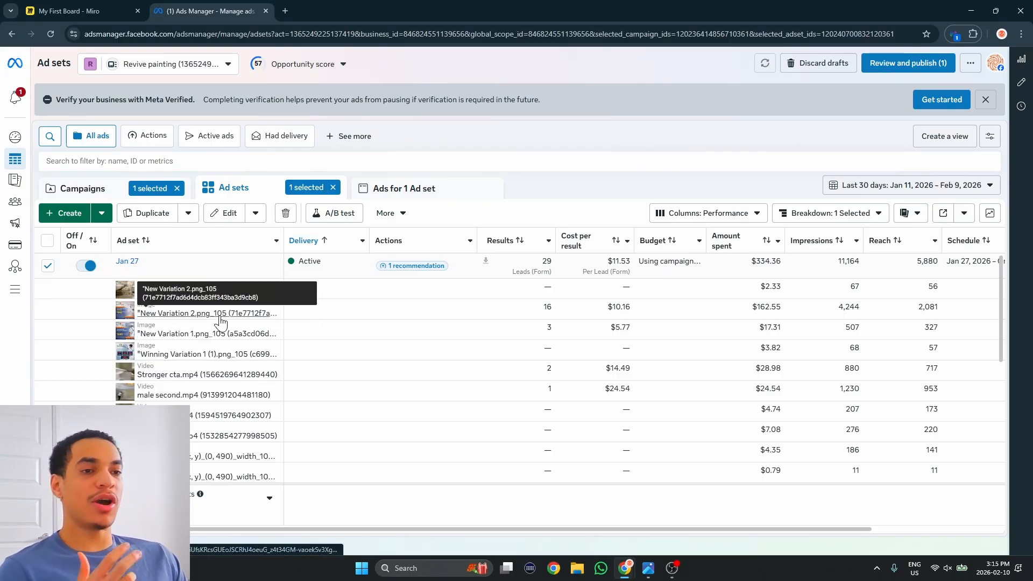
pyautogui.click(216, 334)
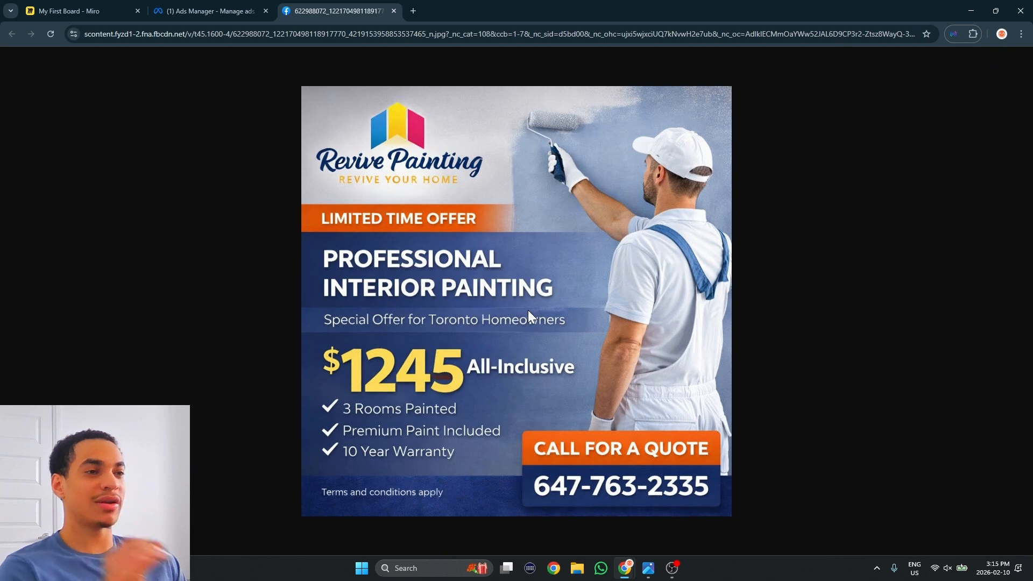
# Step: Return to Ads Manager, open a Revive Painting video ad as a Facebook reel and play its opening
pyautogui.click(193, 6)
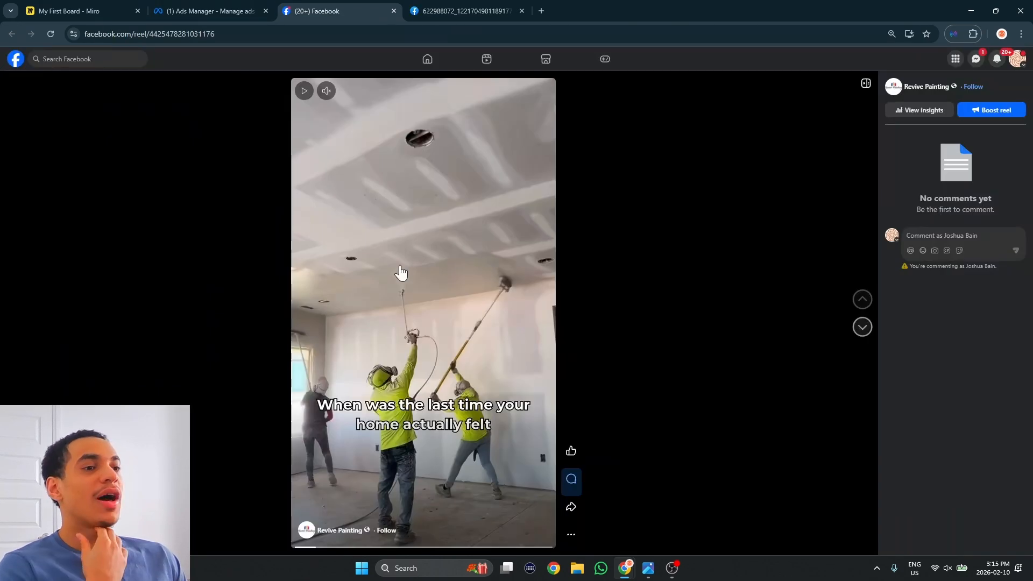
pyautogui.click(430, 276)
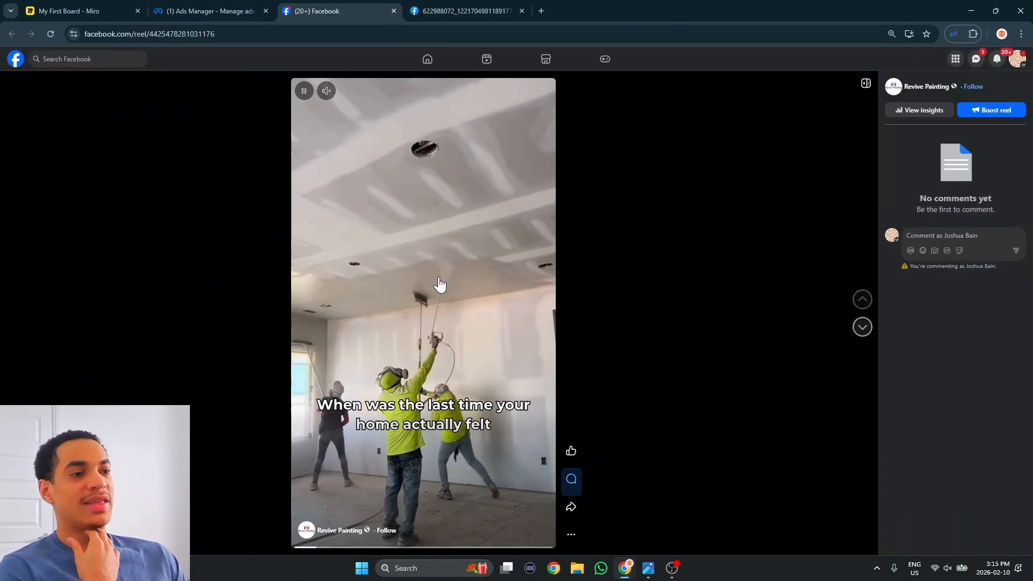
pyautogui.click(445, 329)
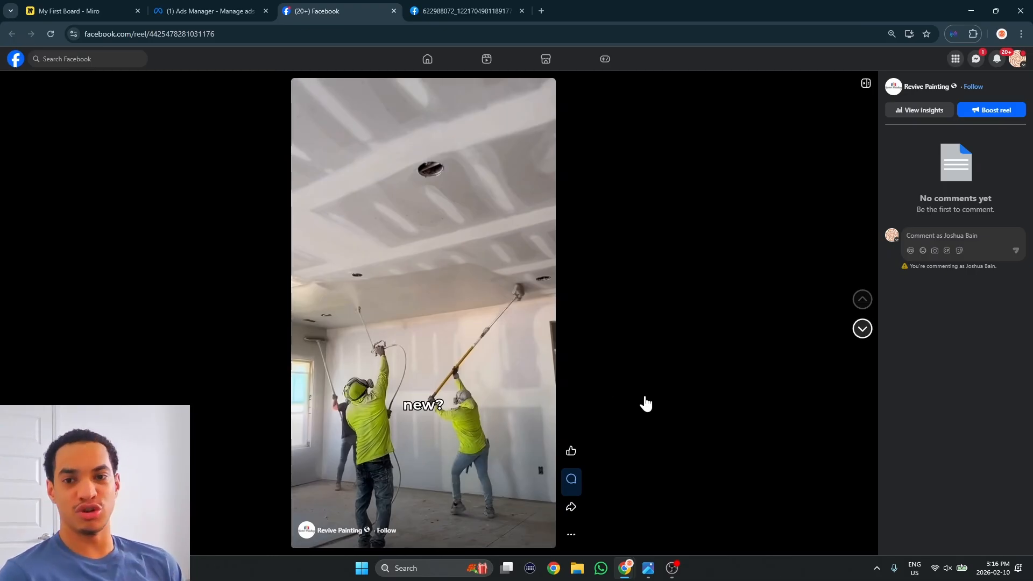
# Step: Check the image ad again, then return to the Miro board and examine the Testing branch
pyautogui.hotkey('ctrl', 'Tab')
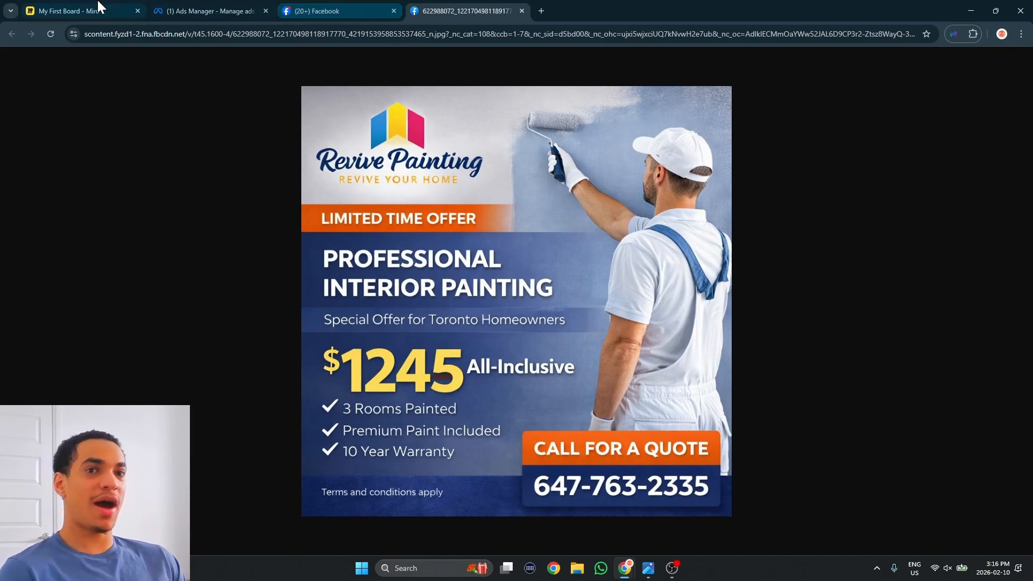
pyautogui.moveTo(57, 7)
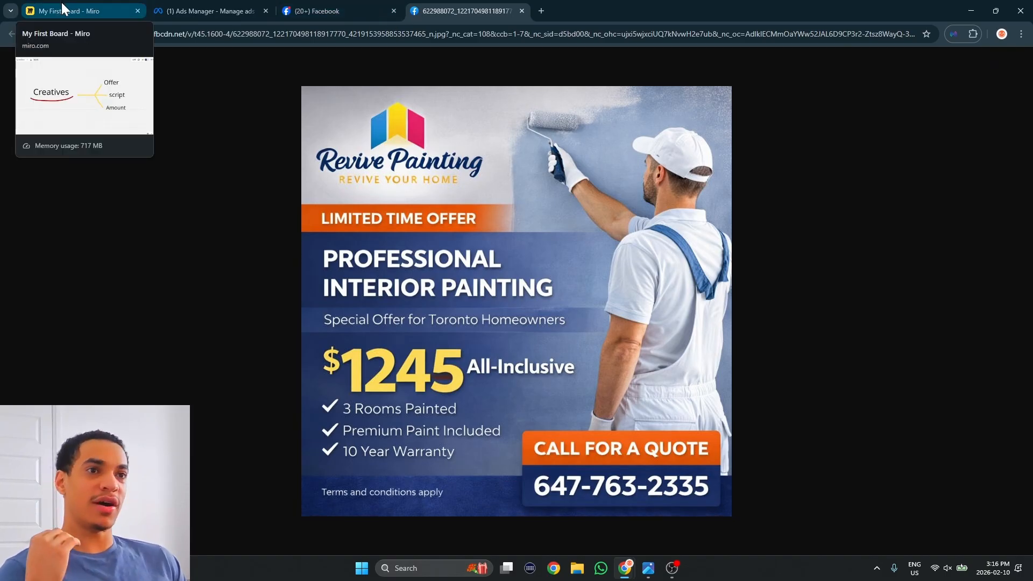
pyautogui.click(84, 7)
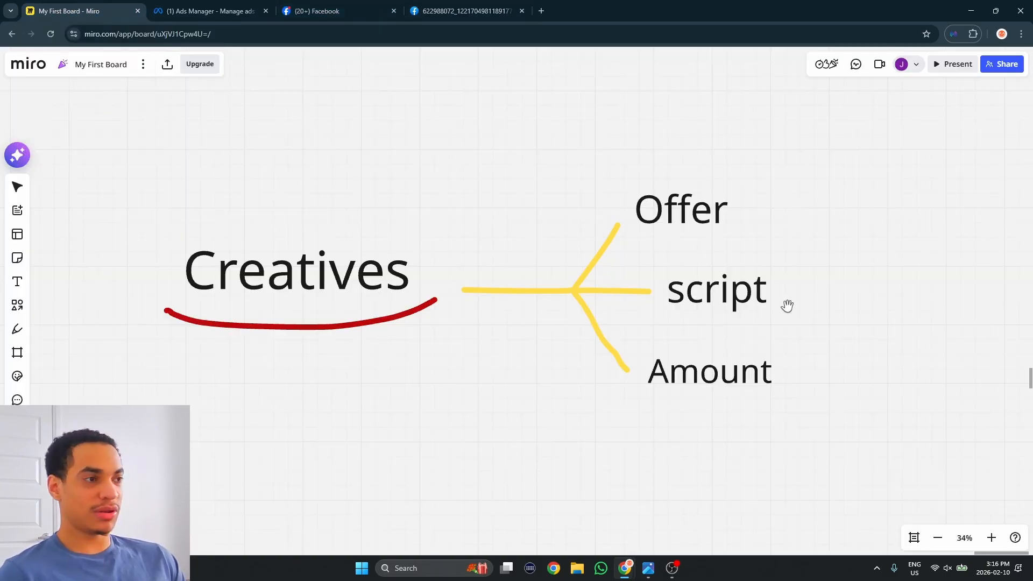
pyautogui.scroll(1, 850, 270)
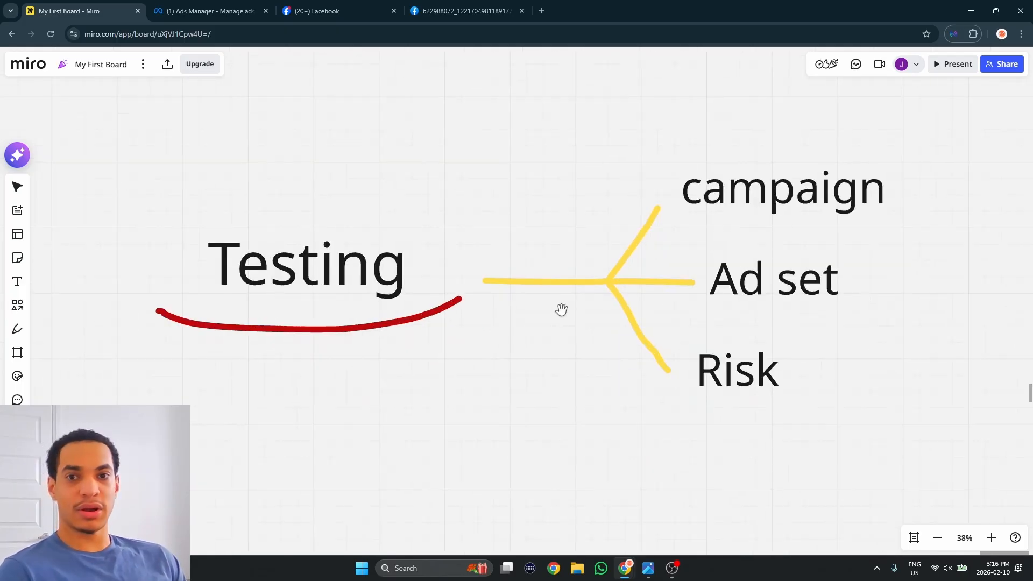
pyautogui.moveTo(530, 192); pyautogui.dragTo(506, 196)
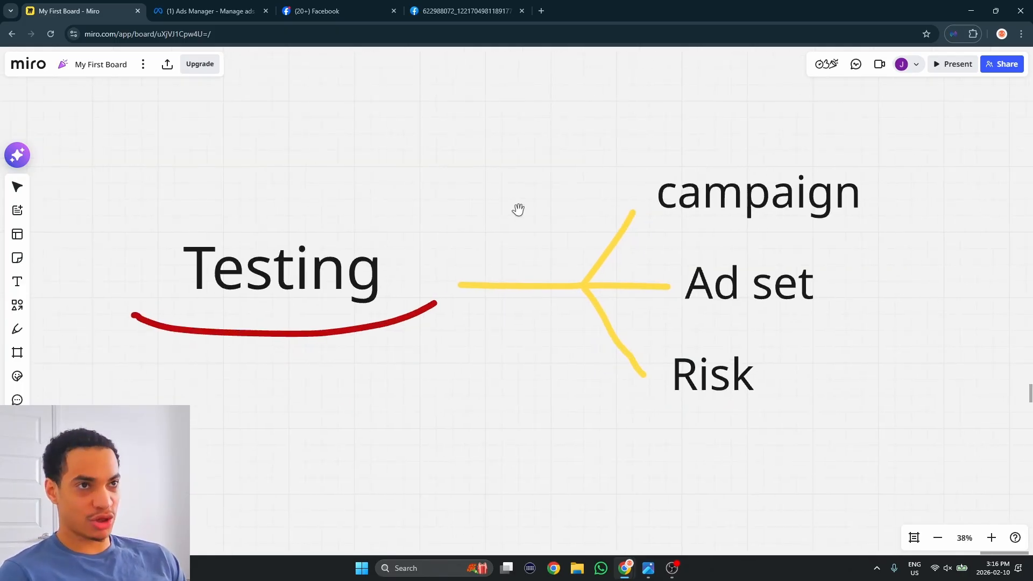
# Step: Switch to Ads Manager, view the settings of the JB - TESTING campaign and close its editor
pyautogui.click(192, 10)
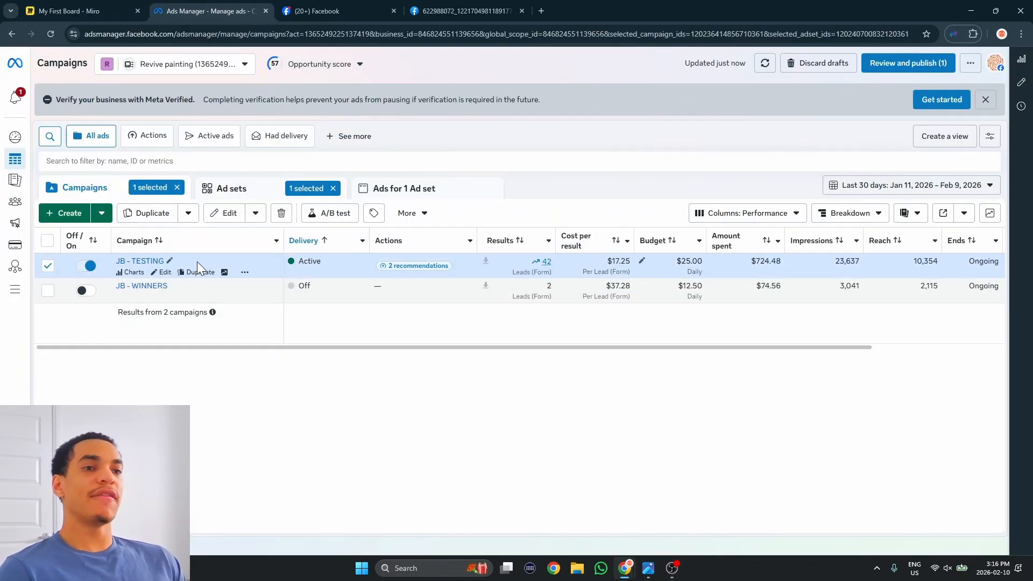
pyautogui.click(165, 273)
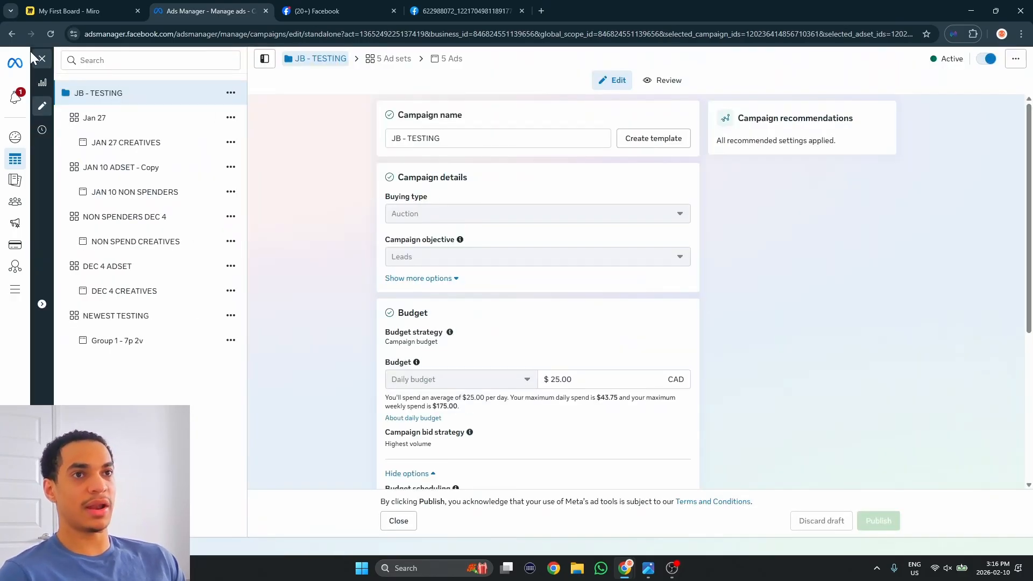
pyautogui.click(41, 58)
# Step: Create a new auction campaign with the Leads objective and the manual leads campaign setup
pyautogui.click(61, 215)
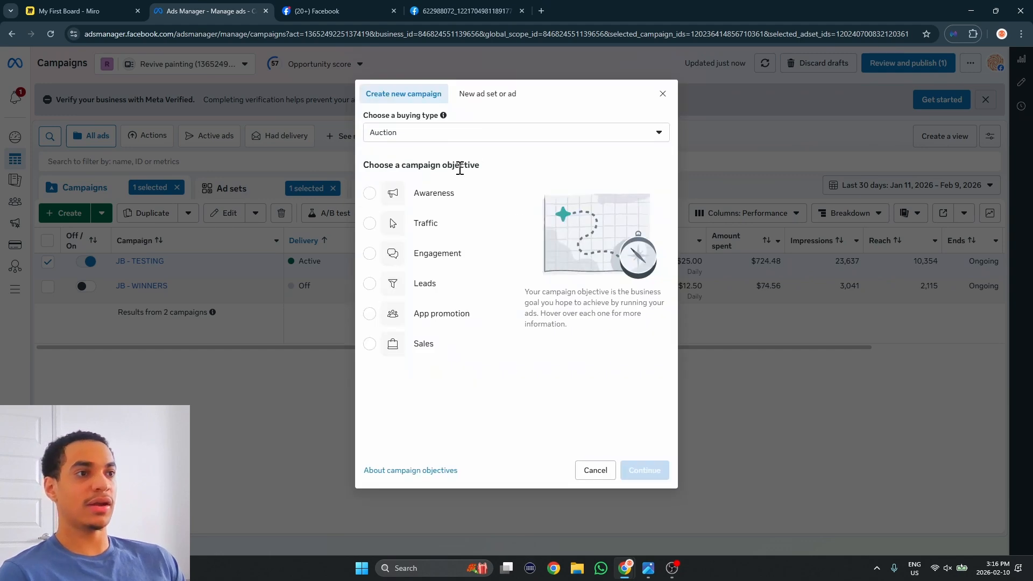
pyautogui.click(369, 285)
pyautogui.click(644, 470)
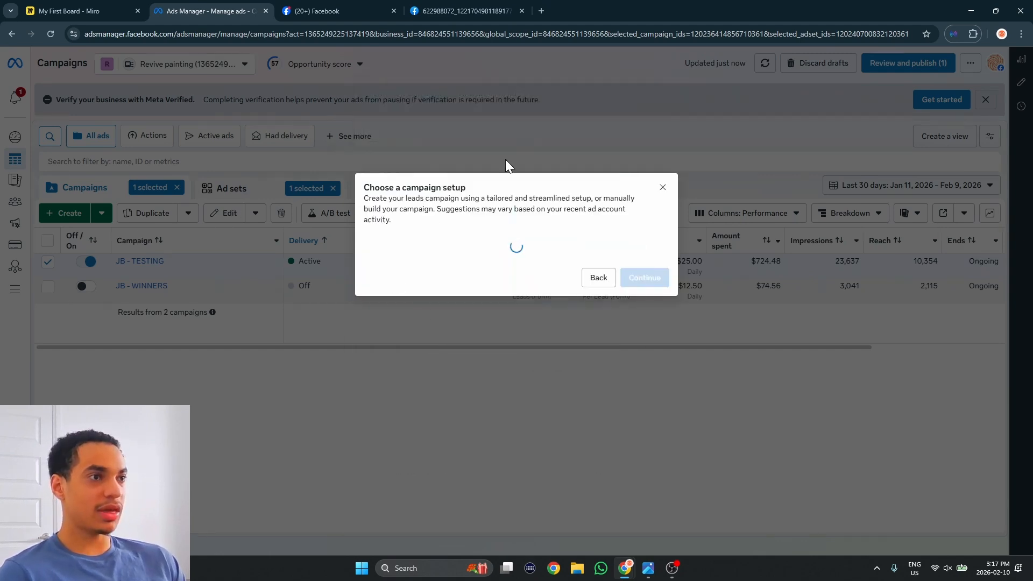
pyautogui.click(665, 371)
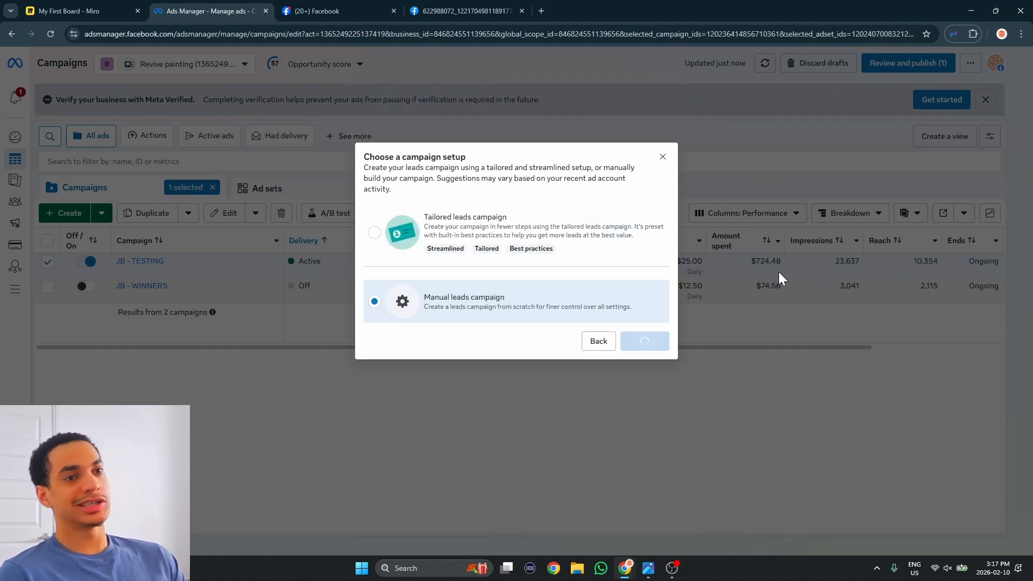
# Step: Name the campaign "JB - TESTING 2222" and review its budget strategy and remaining campaign settings
pyautogui.write('JB - ')
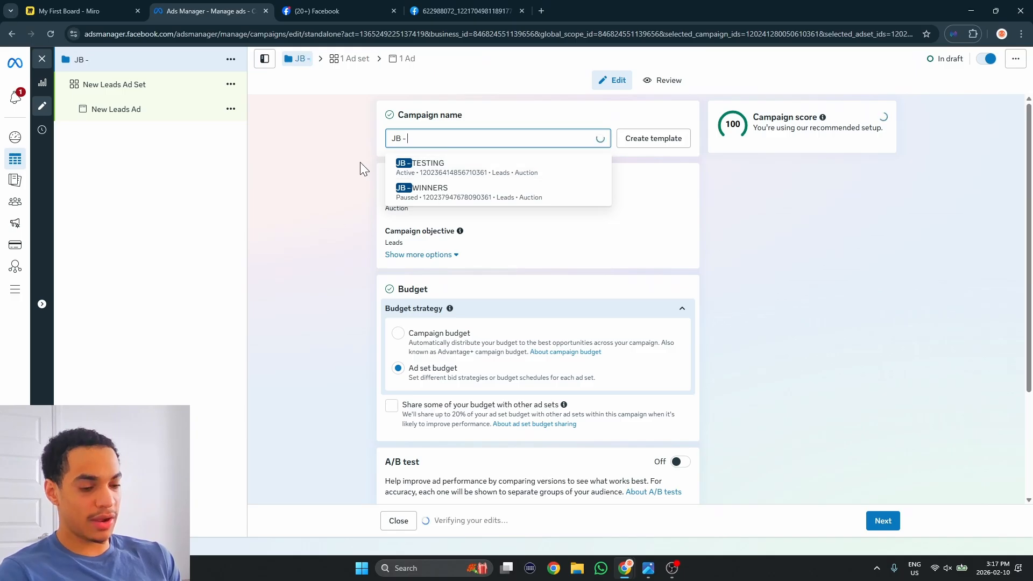
pyautogui.write('TESTING 2222')
pyautogui.scroll(-2, 431, 259)
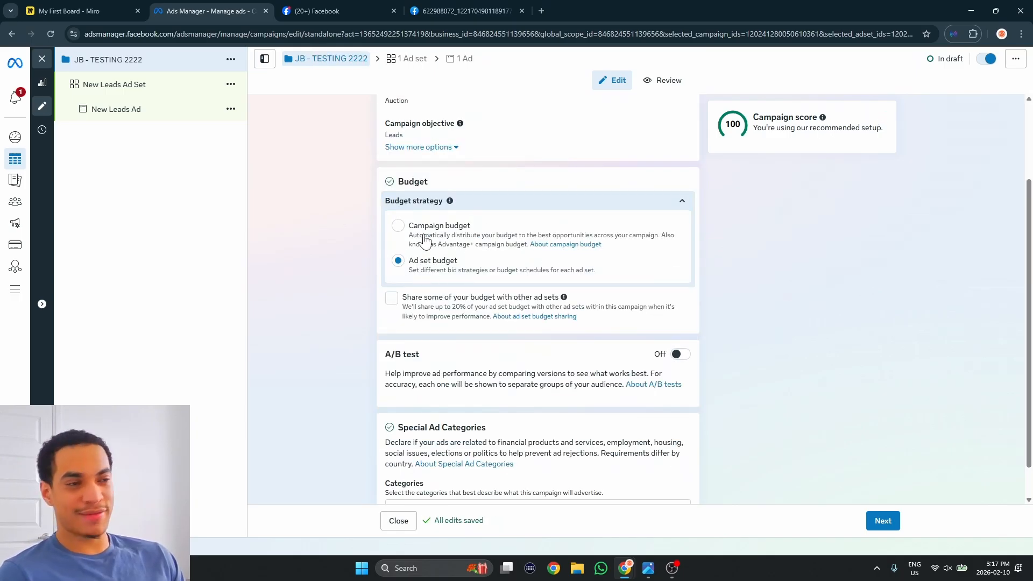
pyautogui.scroll(-1, 452, 280)
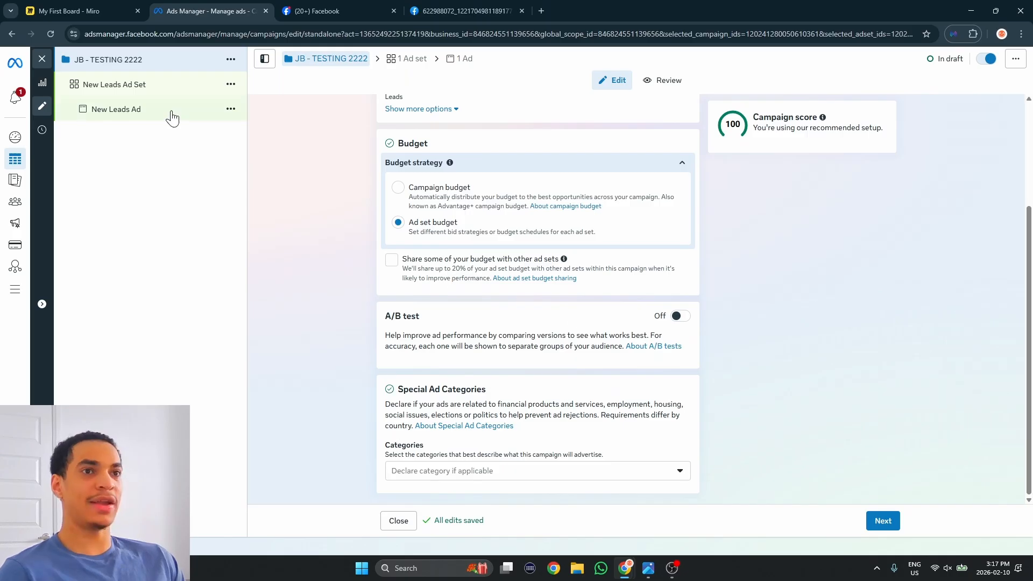
# Step: Open the new leads ad set and rename it "DYNAMIC TESTING"
pyautogui.click(128, 97)
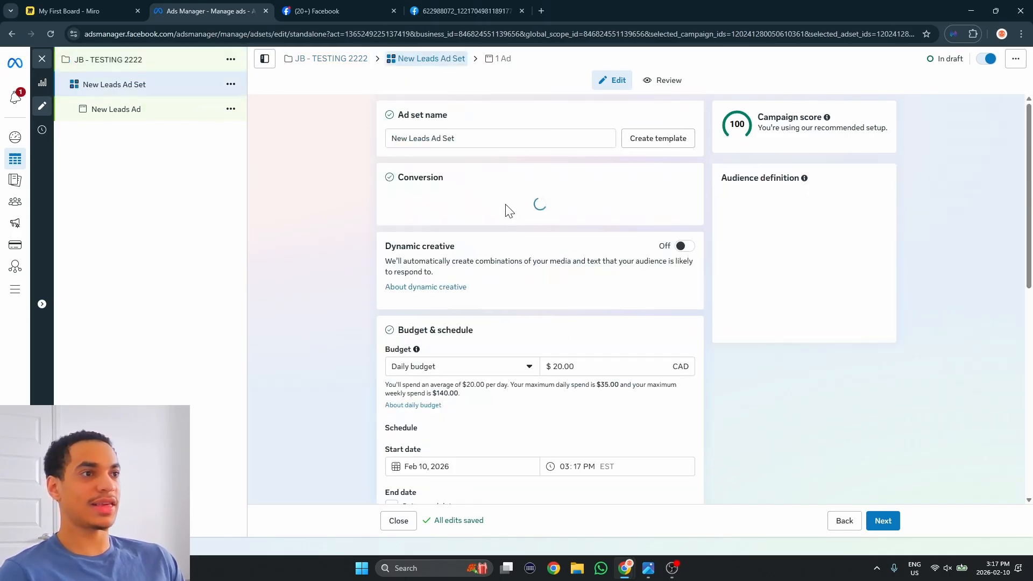
pyautogui.tripleClick(398, 144)
pyautogui.write('DYNAMIC TESTING')
pyautogui.click(369, 148)
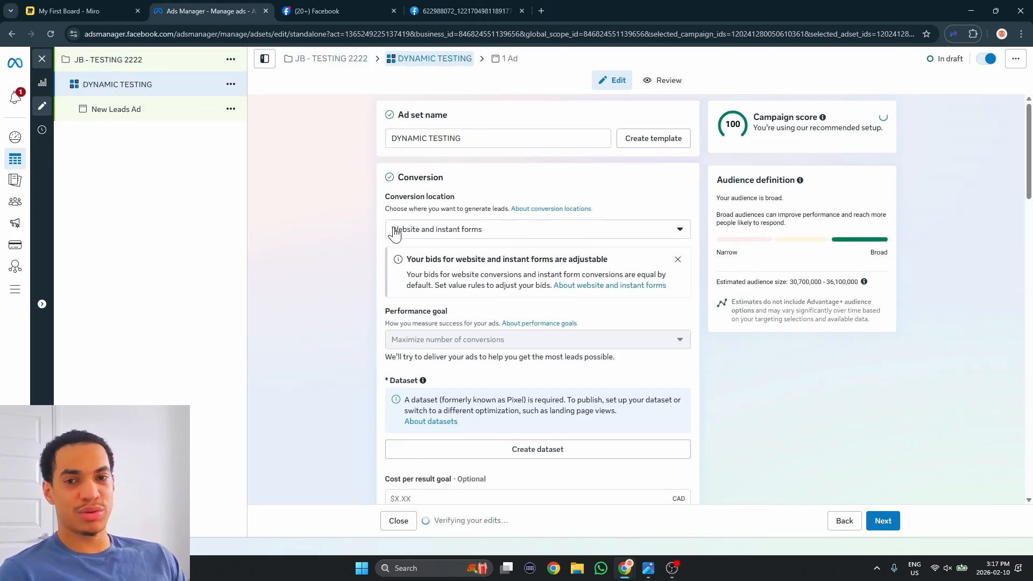
# Step: Set the ad set's conversion location to the single option Instant forms
pyautogui.scroll(-1, 450, 255)
pyautogui.scroll(1, 450, 255)
pyautogui.click(451, 232)
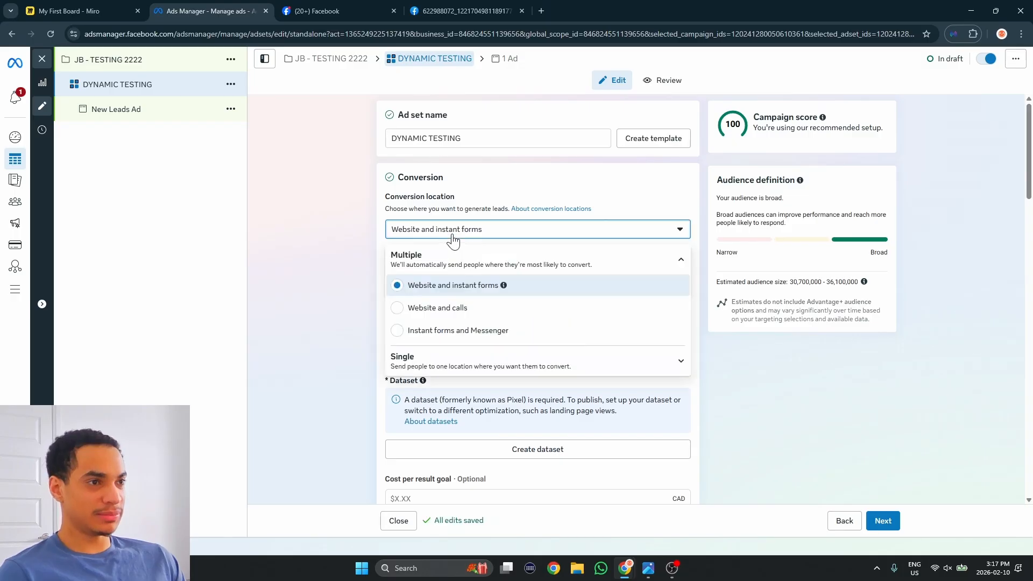
pyautogui.click(565, 365)
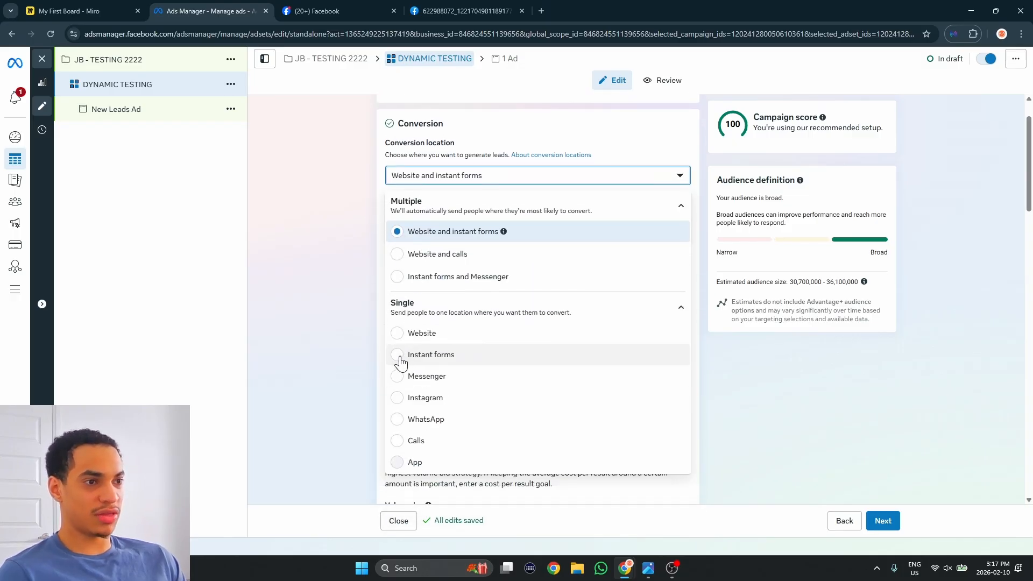
pyautogui.click(403, 356)
pyautogui.scroll(1, 449, 237)
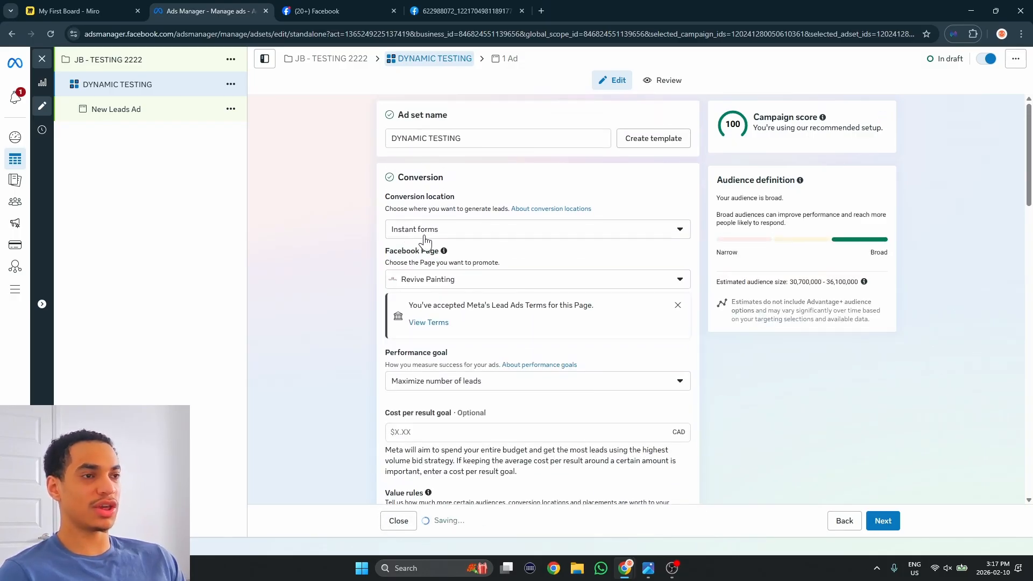
# Step: Dismiss the Lead Ads Terms notice and keep the performance goal at Maximize number of leads
pyautogui.scroll(-1, 446, 252)
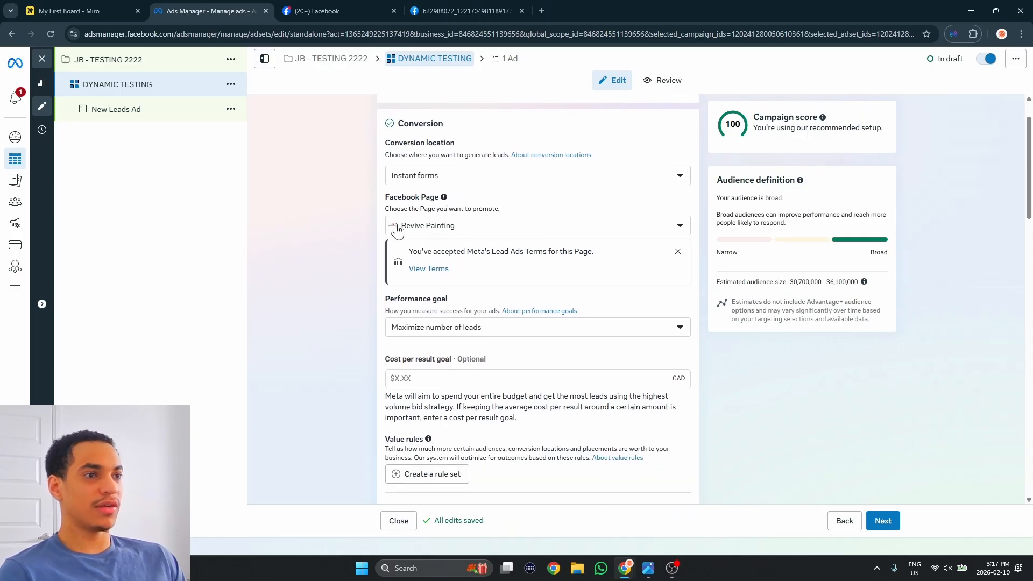
pyautogui.click(678, 251)
pyautogui.scroll(-1, 489, 284)
pyautogui.scroll(-1, 489, 283)
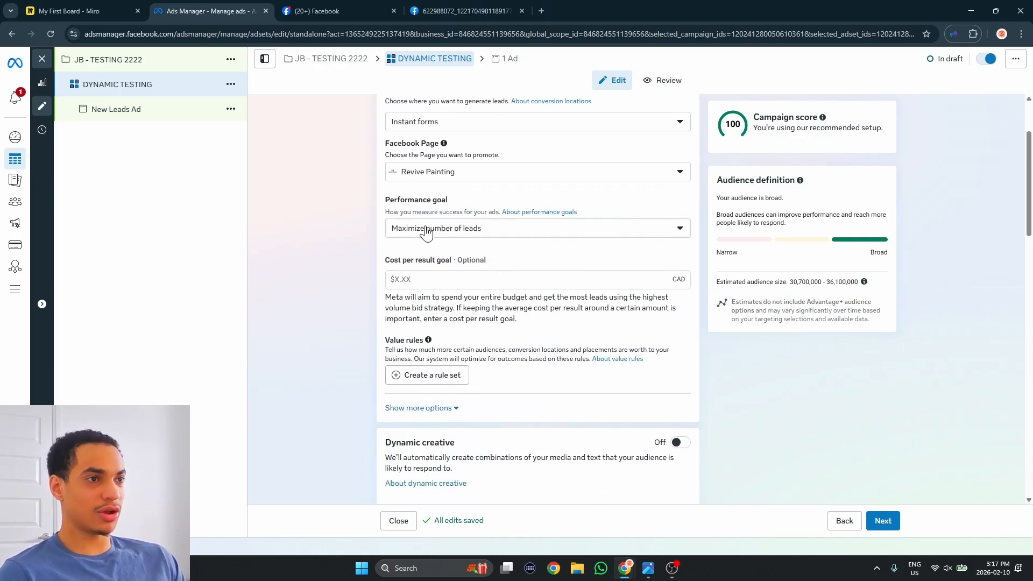
pyautogui.click(512, 230)
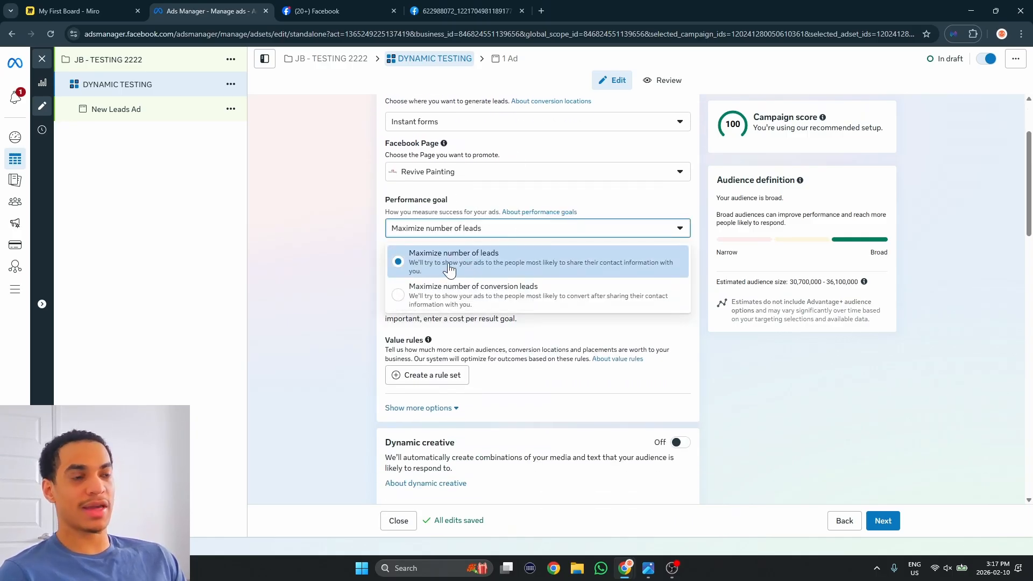
pyautogui.click(382, 231)
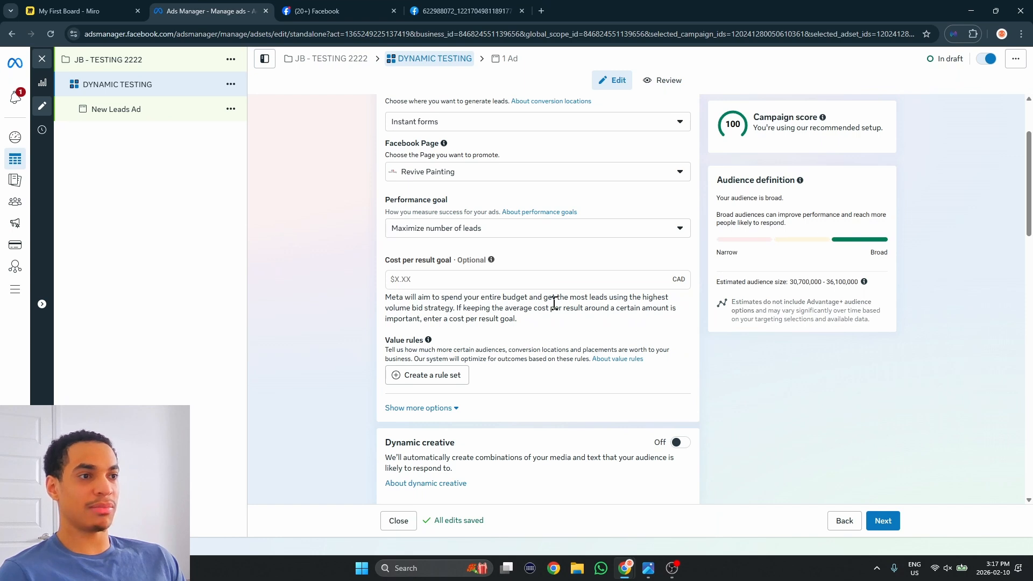
pyautogui.scroll(-4, 554, 303)
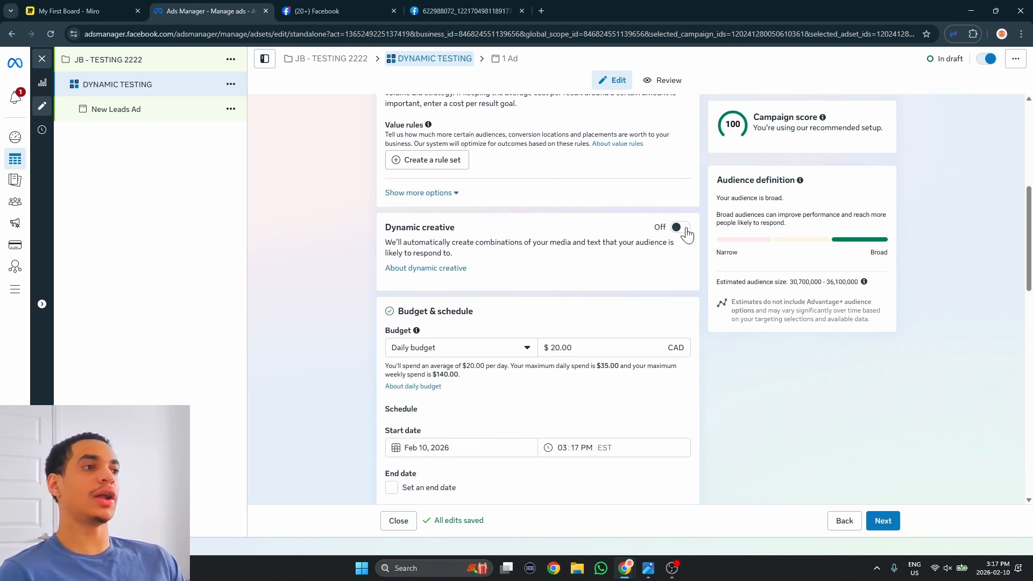
# Step: Turn on dynamic creative for the ad set and set its daily budget to $25 CAD
pyautogui.click(685, 229)
pyautogui.click(631, 304)
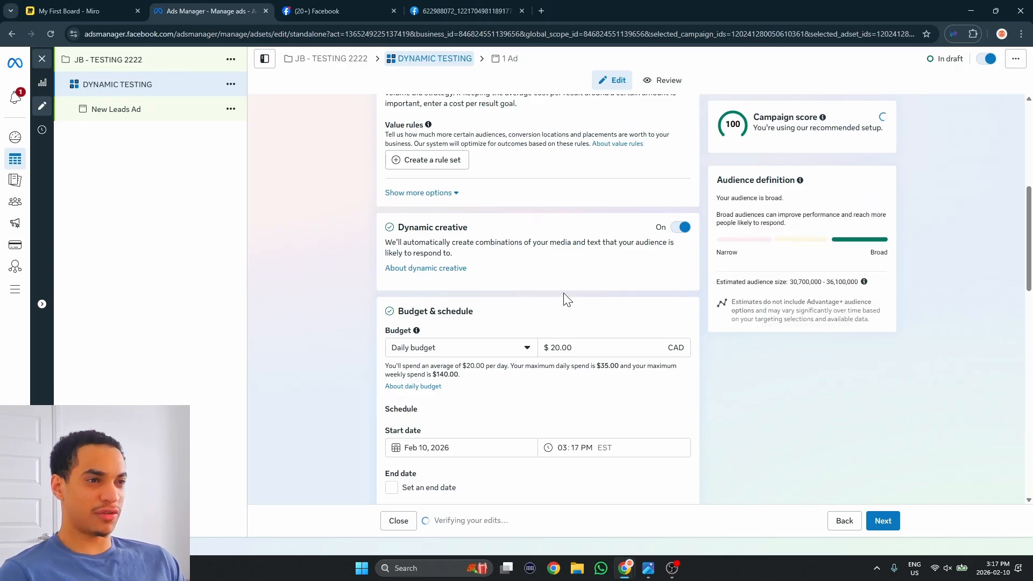
pyautogui.scroll(-1, 565, 299)
pyautogui.scroll(-1, 586, 299)
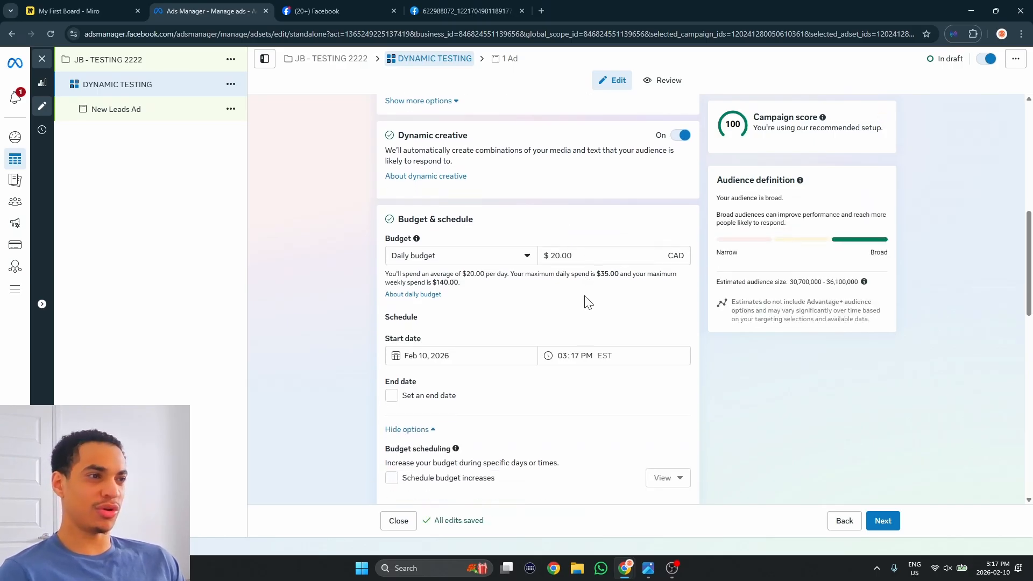
pyautogui.moveTo(579, 242); pyautogui.dragTo(424, 245)
pyautogui.click(551, 288)
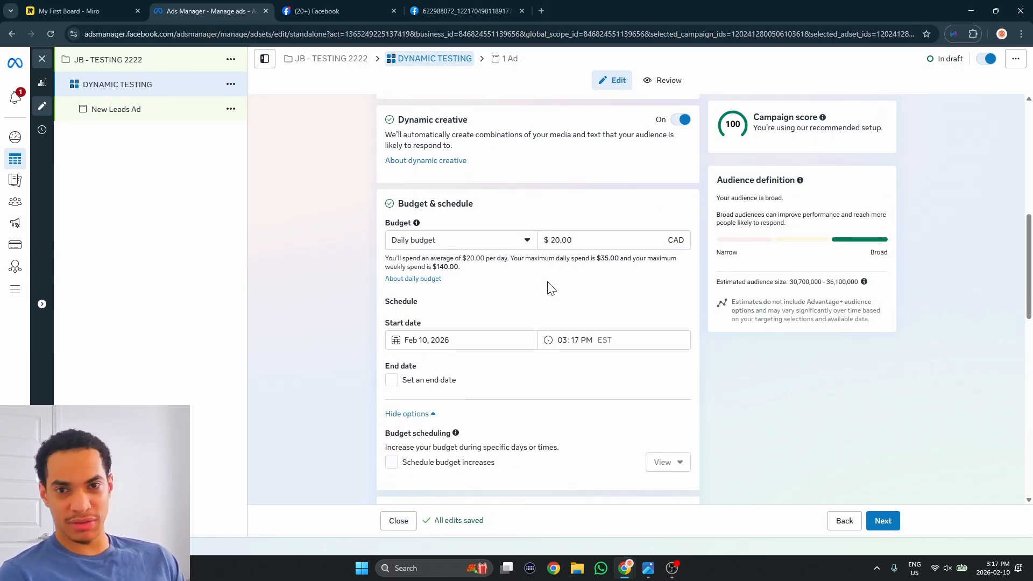
pyautogui.doubleClick(563, 239)
pyautogui.press('BackSpace')
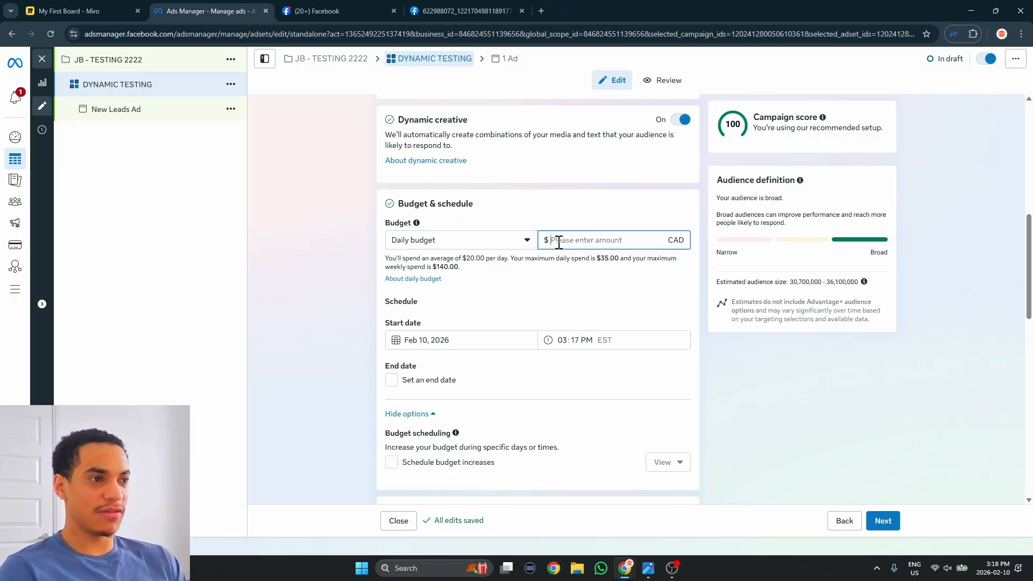
pyautogui.write('25')
pyautogui.click(541, 288)
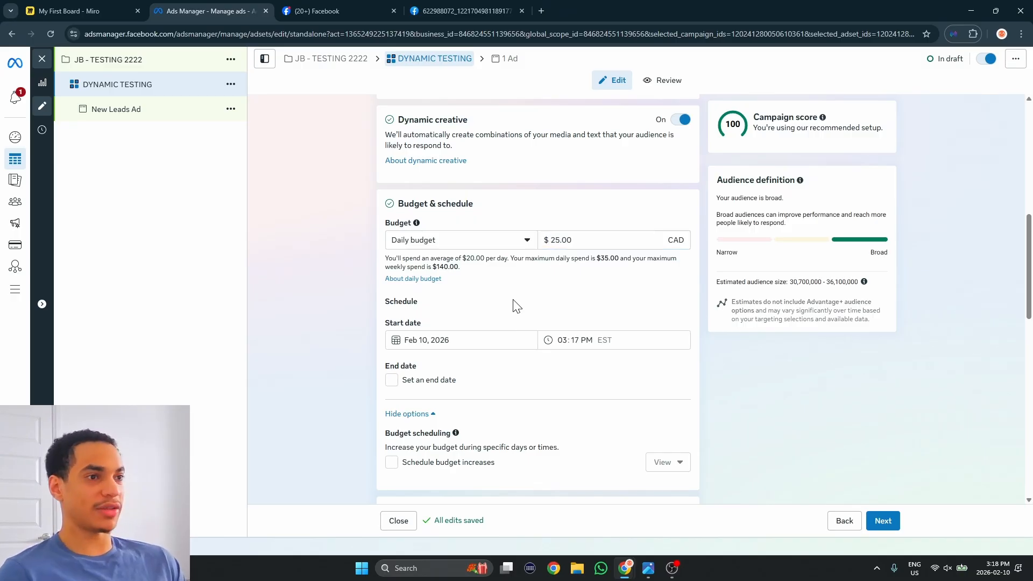
# Step: Change the audience location from Canada to Toronto, Ontario, keeping the cities-within-radius option at 25 mi
pyautogui.scroll(-6, 515, 306)
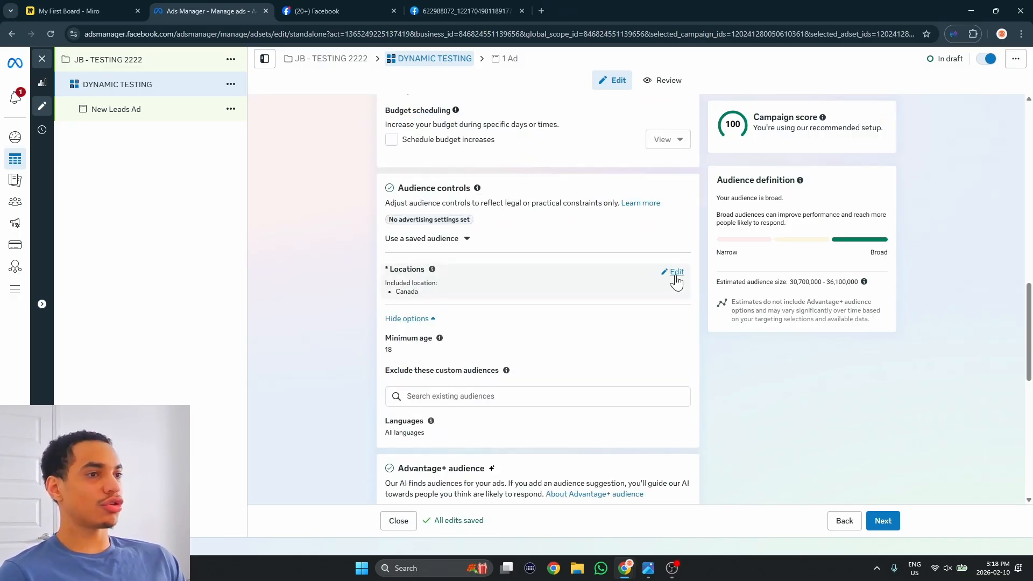
pyautogui.click(676, 270)
pyautogui.click(486, 363)
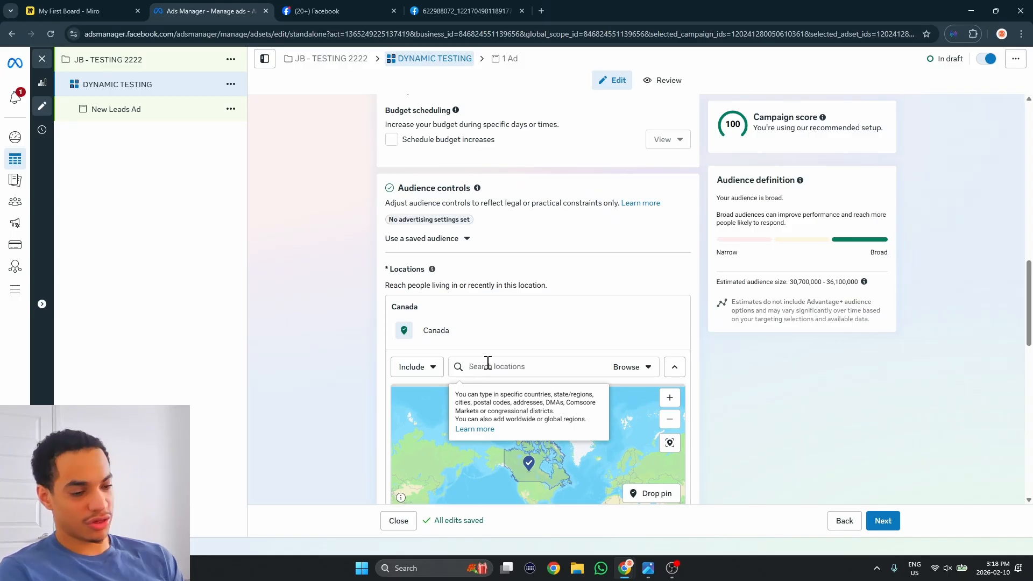
pyautogui.write('toron')
pyautogui.write('to')
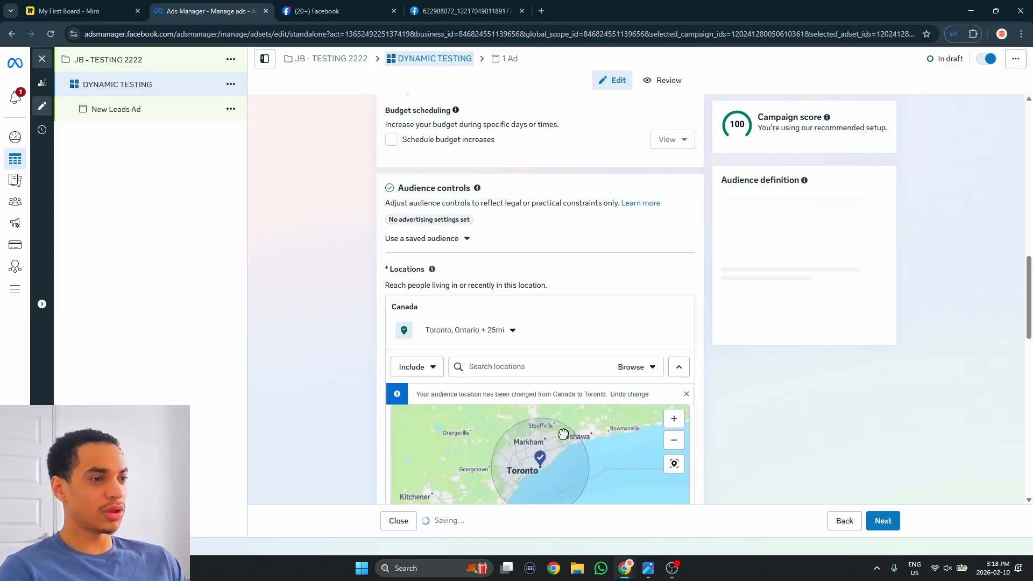
pyautogui.scroll(-1, 560, 430)
pyautogui.click(500, 312)
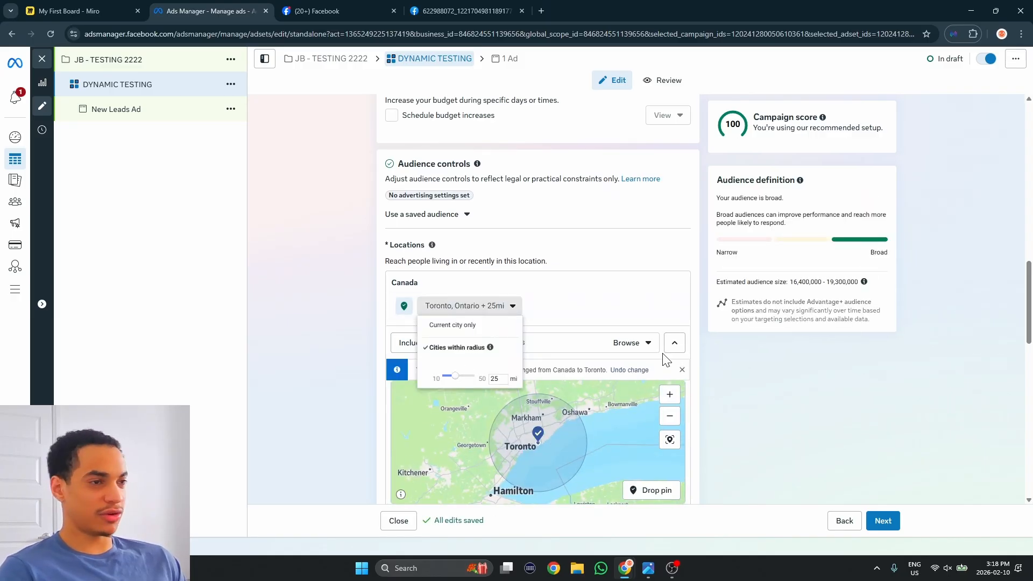
pyautogui.click(609, 329)
# Step: Set the minimum age in the audience controls to 25
pyautogui.scroll(-3, 544, 339)
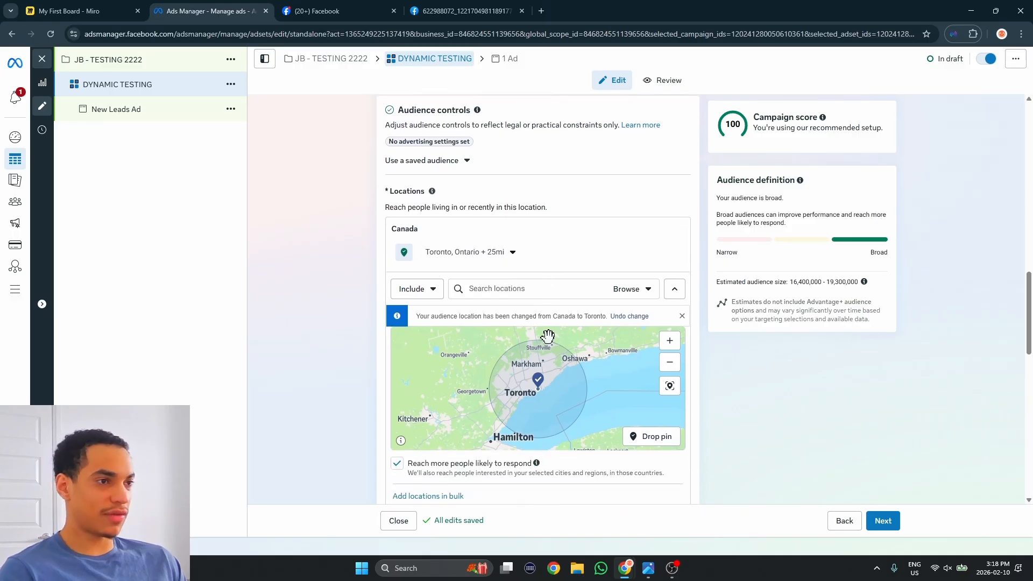
pyautogui.scroll(-5, 690, 408)
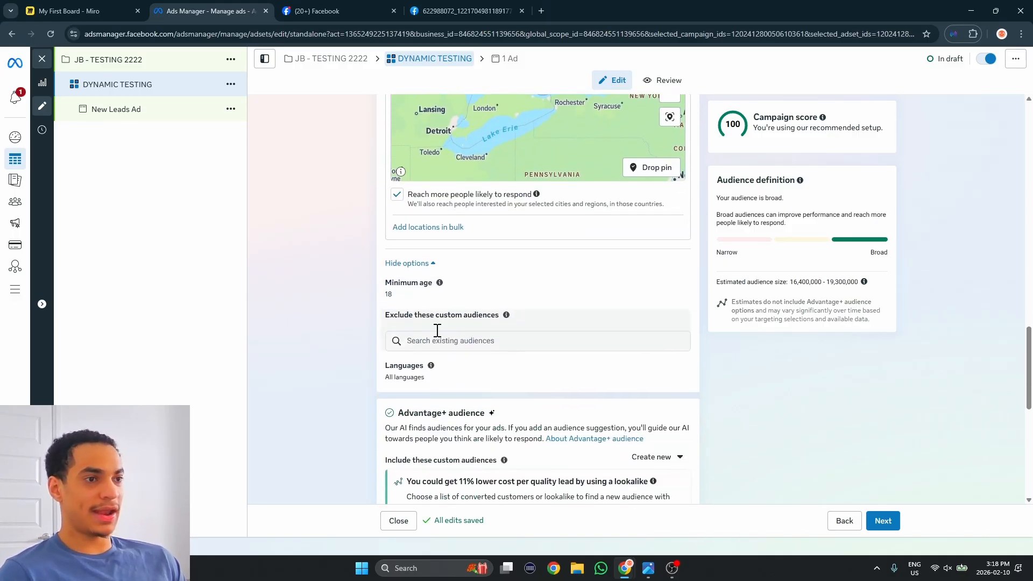
pyautogui.click(668, 289)
pyautogui.click(420, 300)
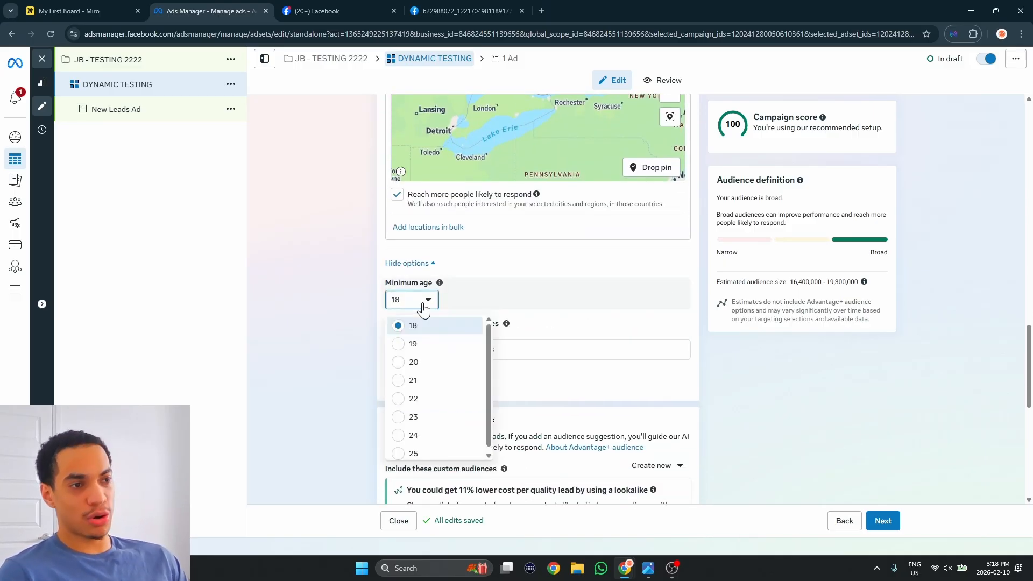
pyautogui.click(414, 449)
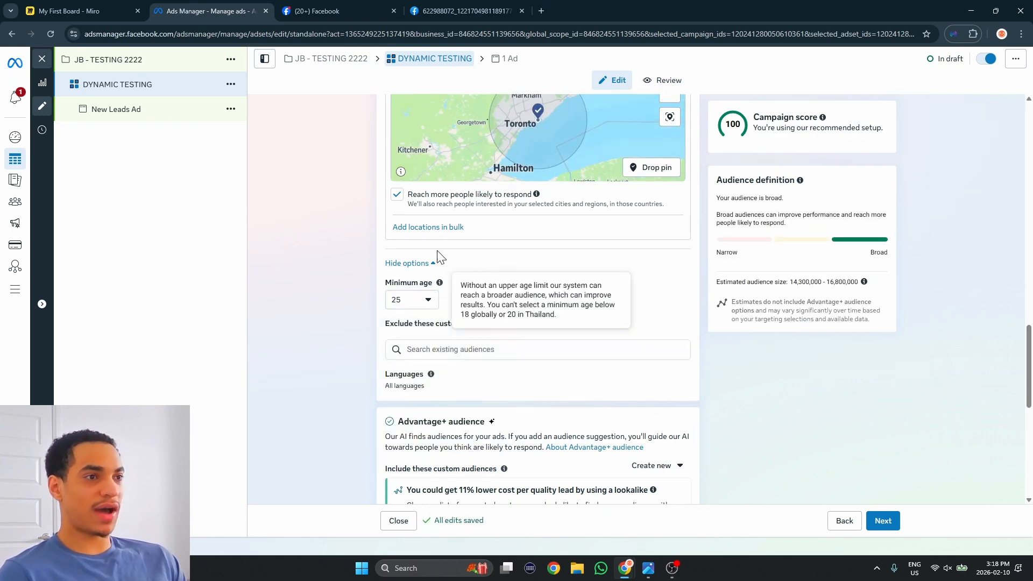
# Step: Add an Advantage+ audience suggestion with an age range of 30 to 58
pyautogui.scroll(-3, 462, 377)
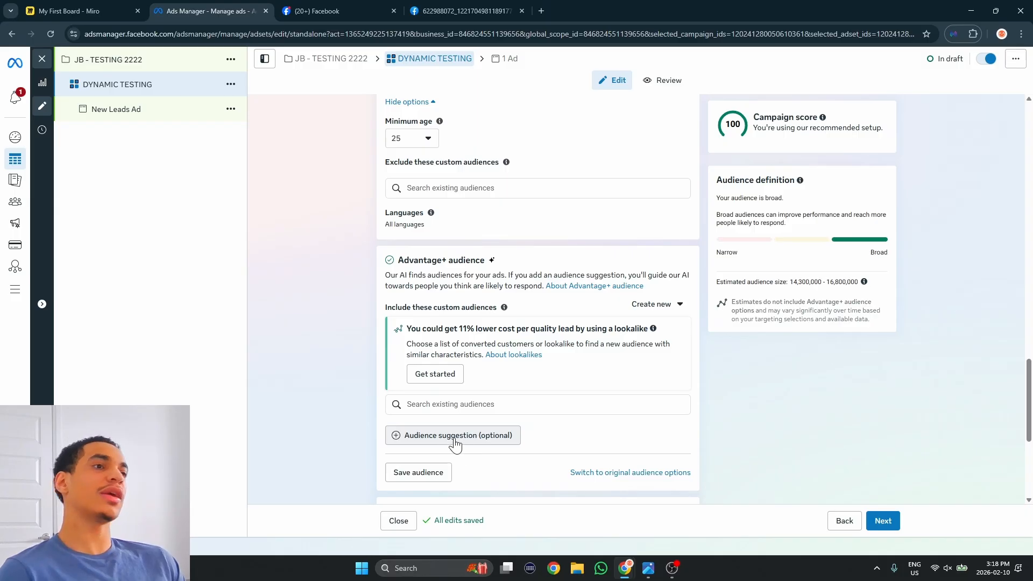
pyautogui.click(455, 436)
pyautogui.scroll(-2, 484, 414)
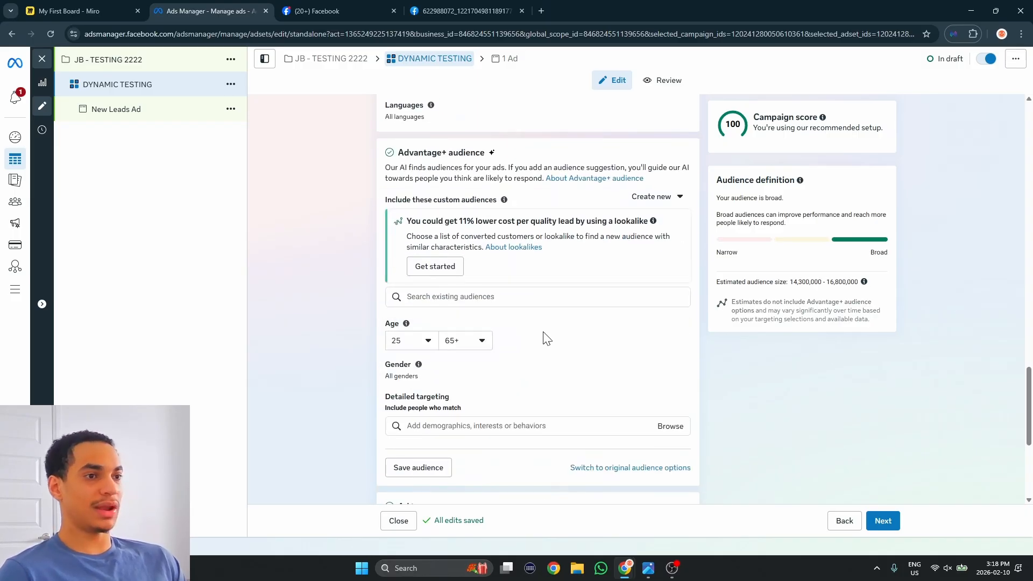
pyautogui.click(428, 341)
pyautogui.scroll(-1, 443, 422)
pyautogui.click(404, 403)
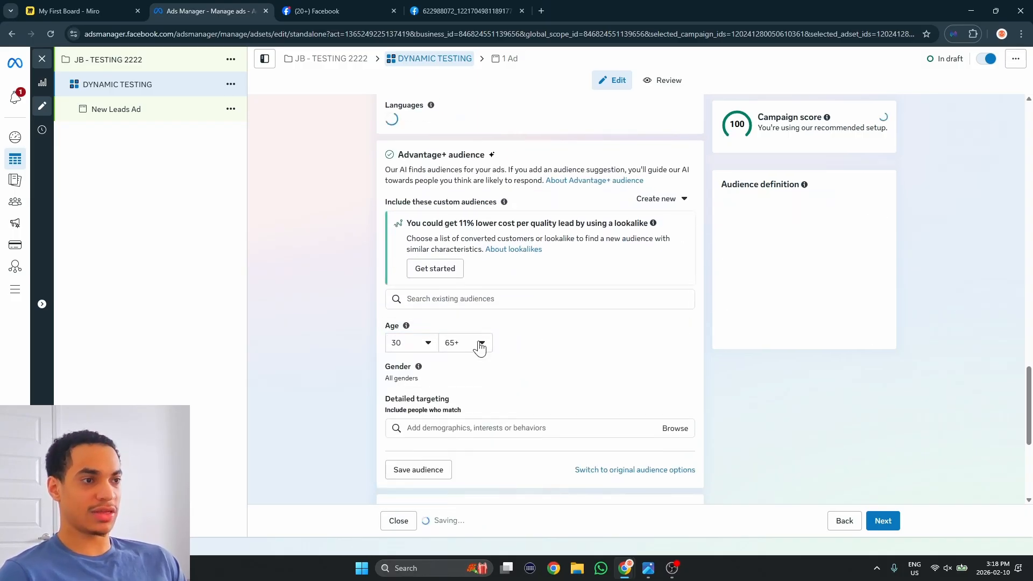
pyautogui.click(480, 347)
pyautogui.scroll(-4, 473, 431)
pyautogui.scroll(2, 460, 430)
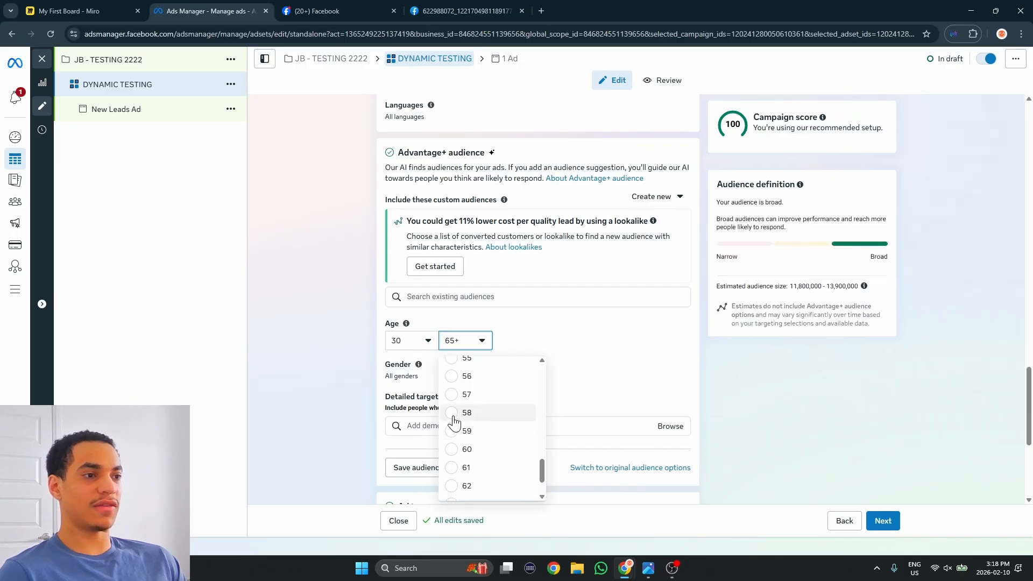
pyautogui.click(454, 415)
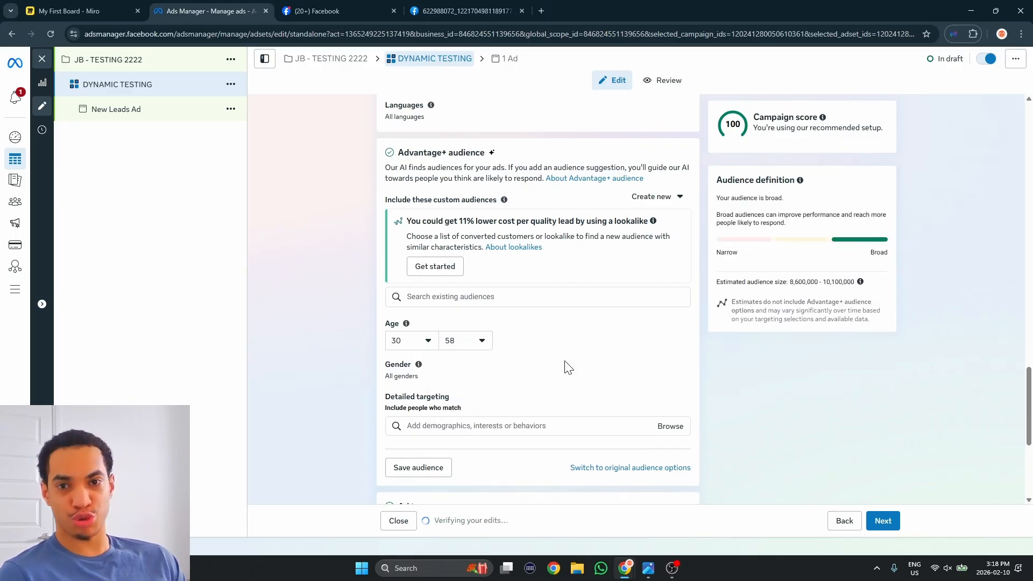
# Step: Review the audience's location and age summary in the Save audience dialog and close it without saving
pyautogui.scroll(-3, 484, 323)
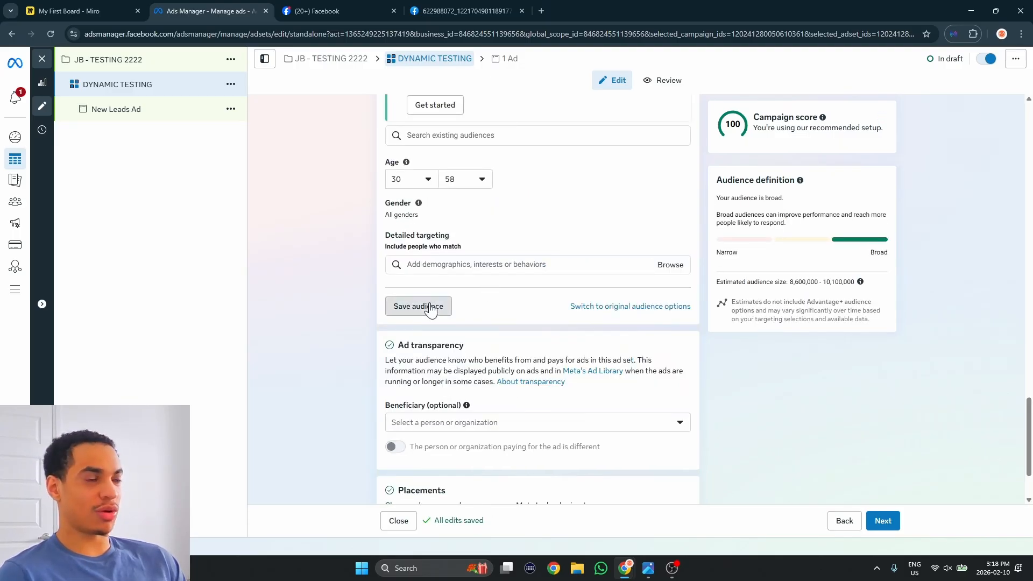
pyautogui.click(431, 308)
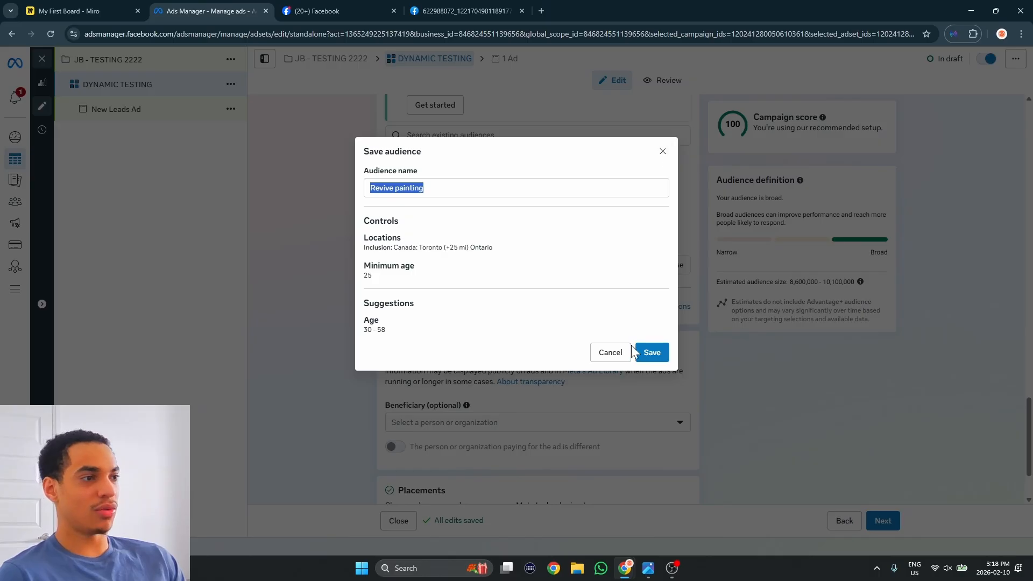
pyautogui.click(660, 153)
# Step: Switch the ad set to manual placements and exclude the Audience Network platform
pyautogui.scroll(-2, 531, 346)
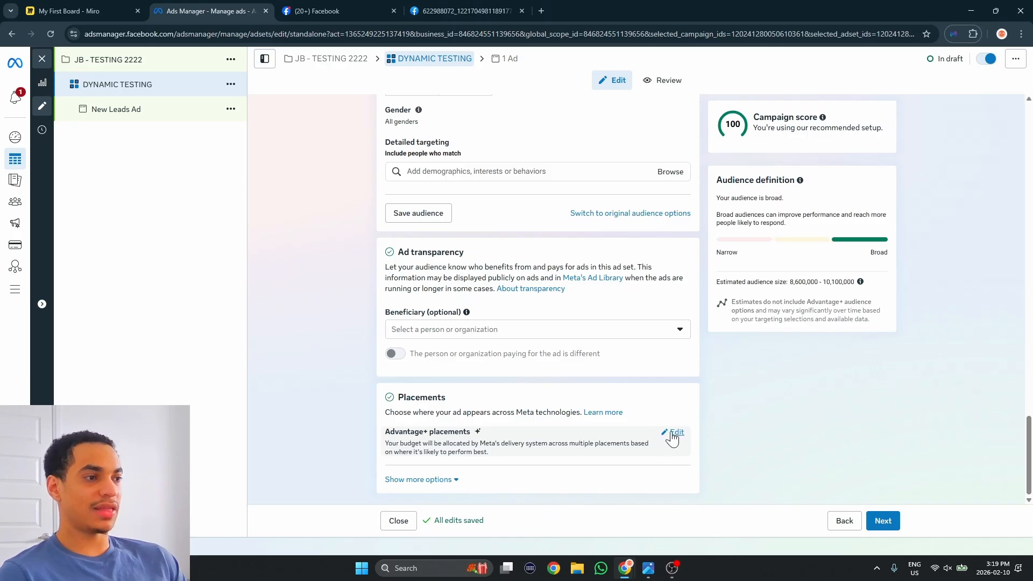
pyautogui.click(672, 433)
pyautogui.scroll(-1, 584, 376)
pyautogui.click(391, 432)
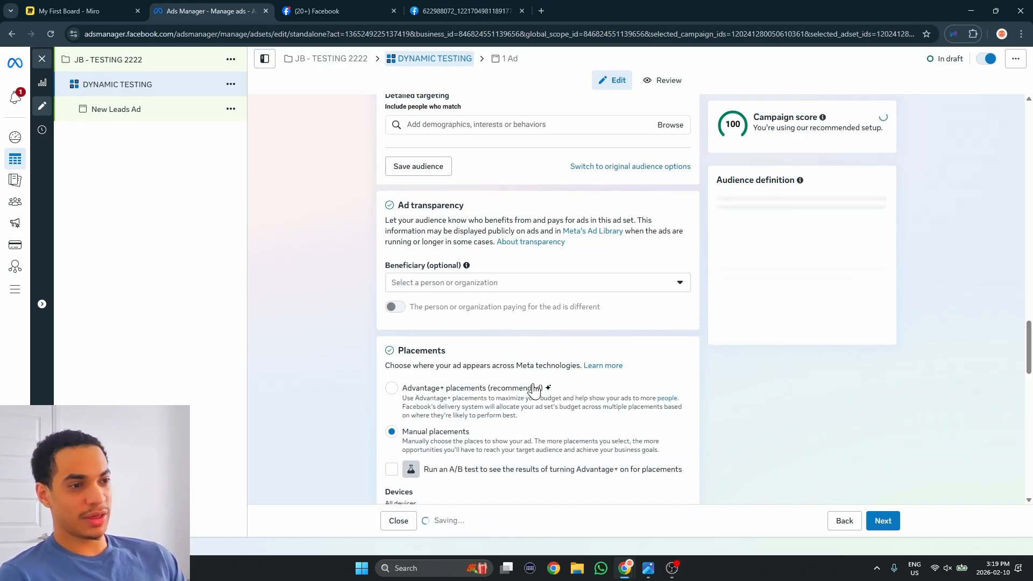
pyautogui.scroll(-7, 534, 391)
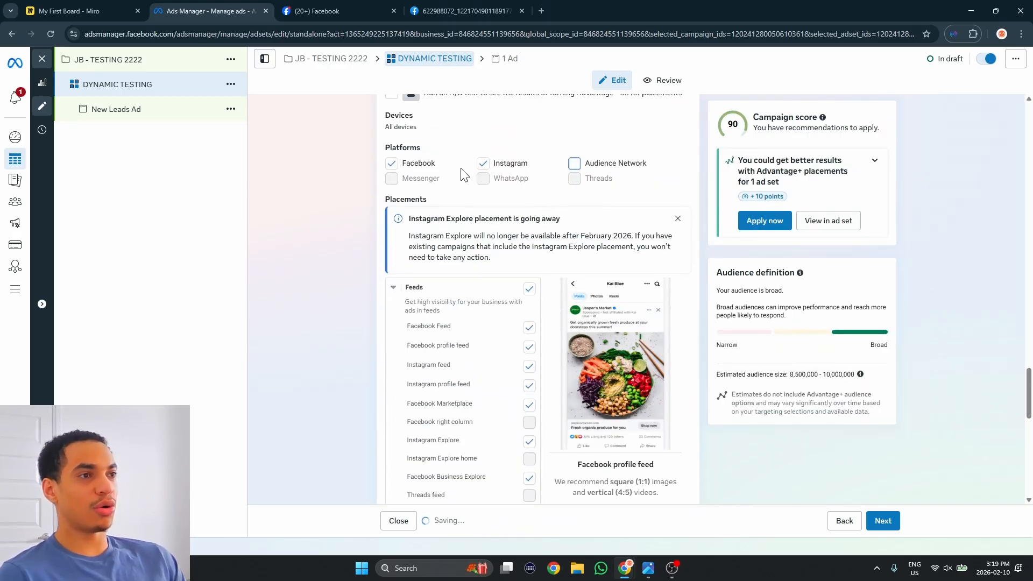
# Step: Limit the Feeds placements to Facebook Feed and Instagram feed, and collapse the Feeds group
pyautogui.scroll(-1, 490, 333)
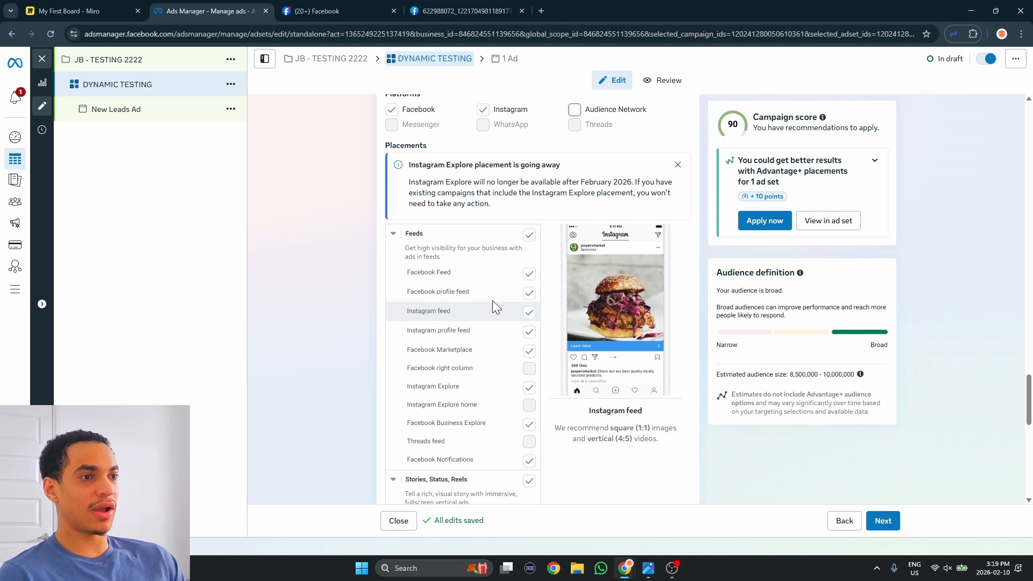
pyautogui.click(530, 295)
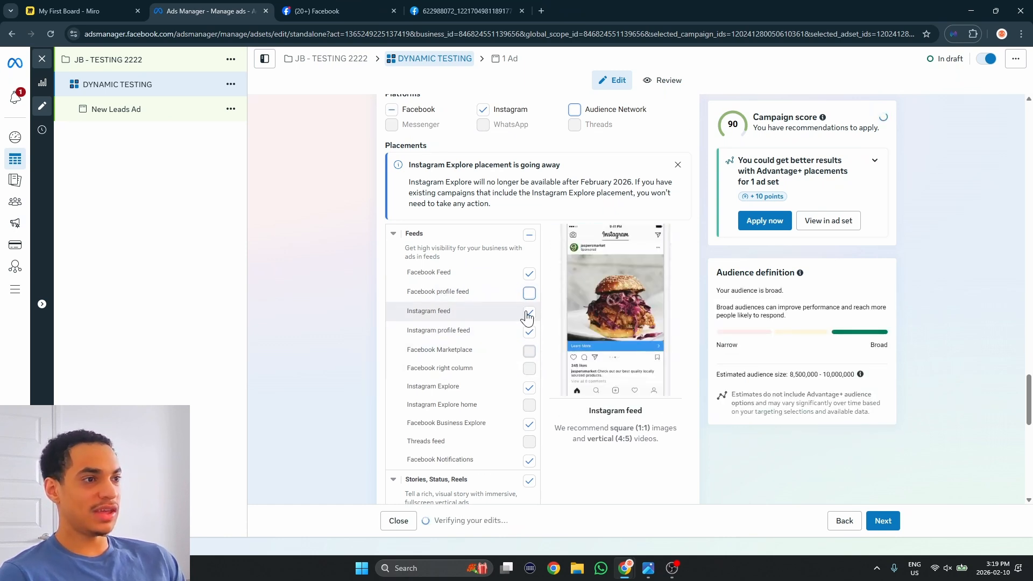
pyautogui.click(528, 331)
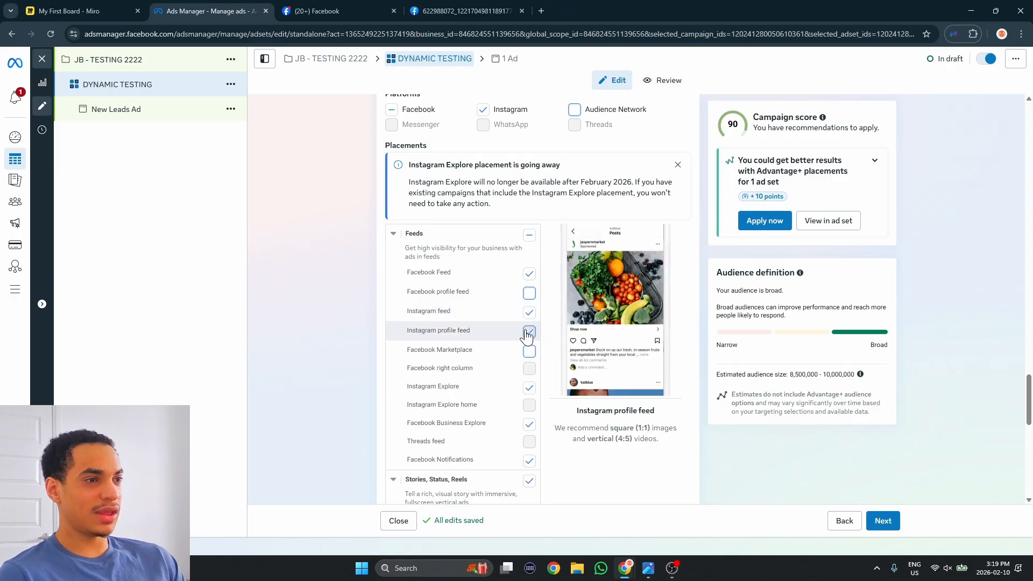
pyautogui.click(531, 394)
pyautogui.click(531, 424)
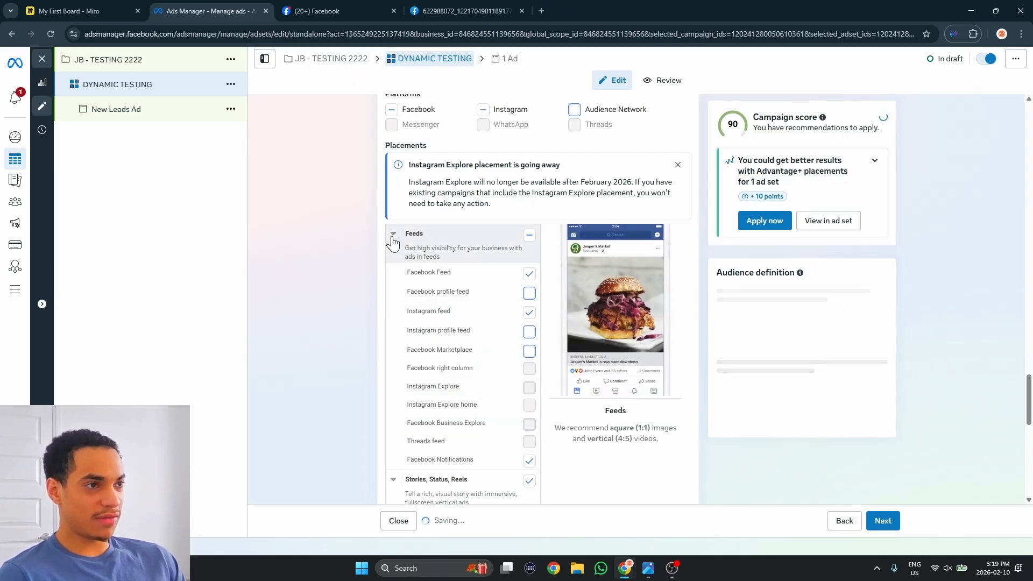
pyautogui.click(529, 461)
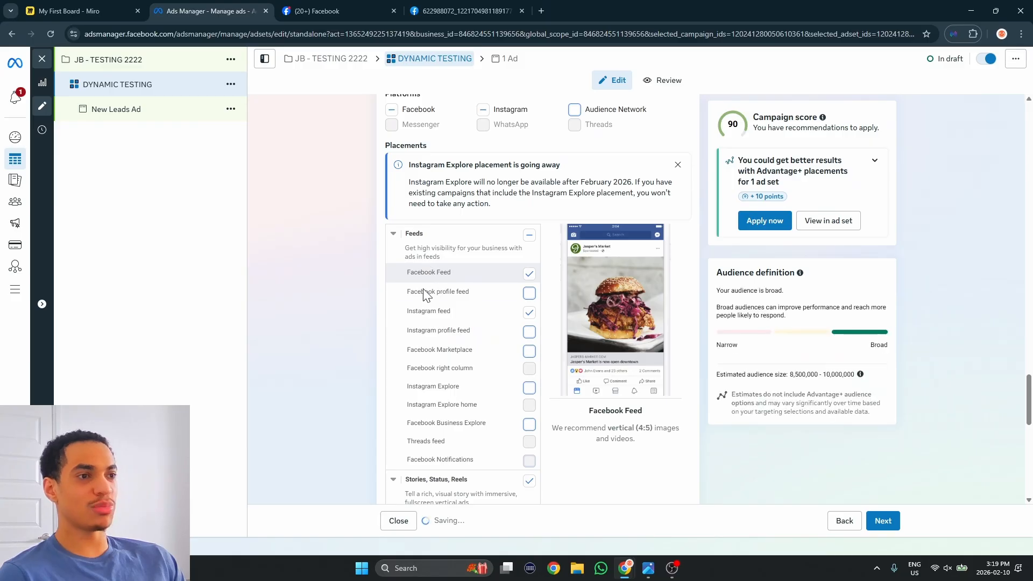
pyautogui.click(393, 233)
# Step: Exclude Instagram profile reels from the Stories, Status, Reels placements, keeping Instagram Reels selected
pyautogui.scroll(-1, 531, 253)
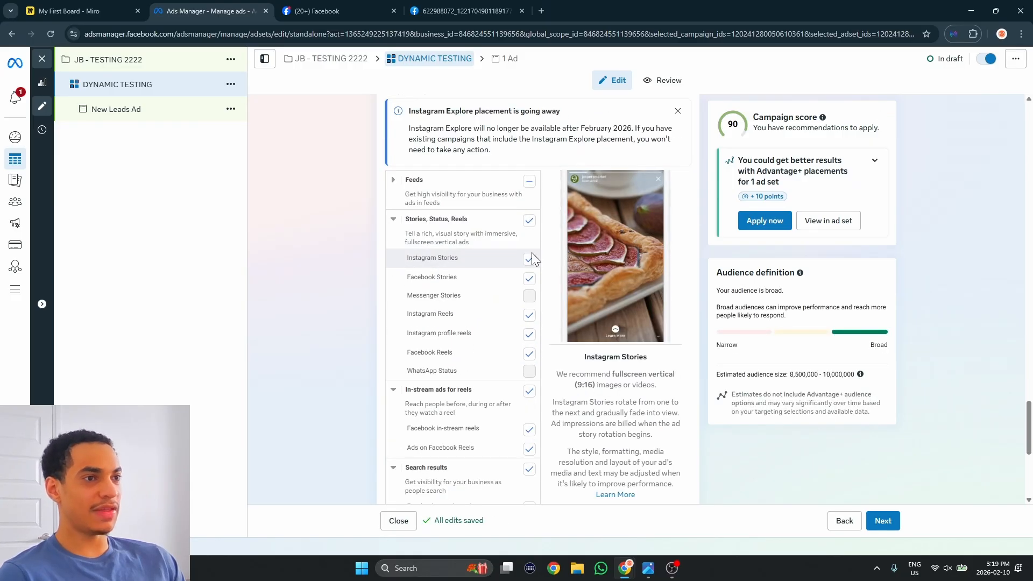
pyautogui.click(530, 316)
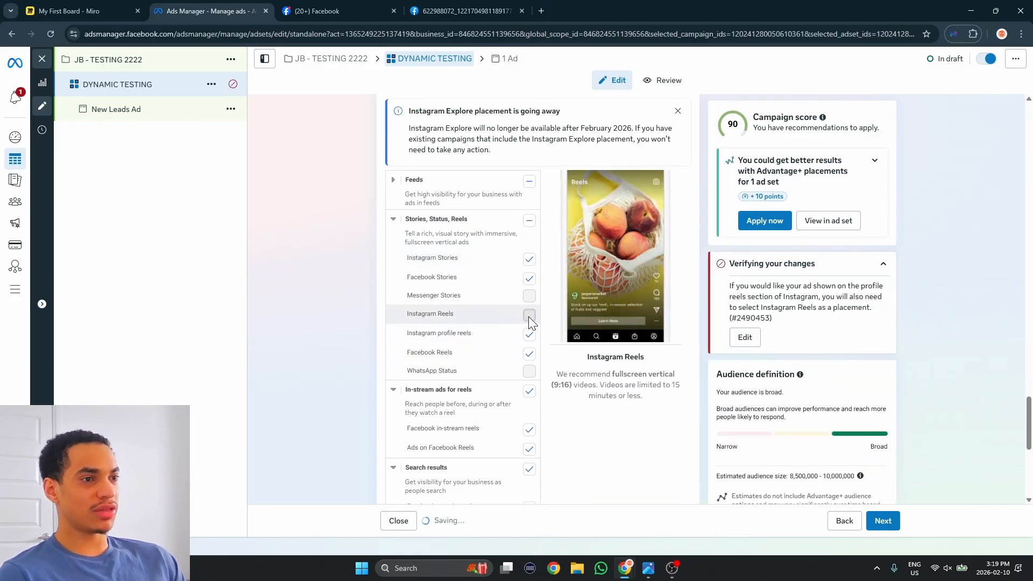
pyautogui.click(529, 315)
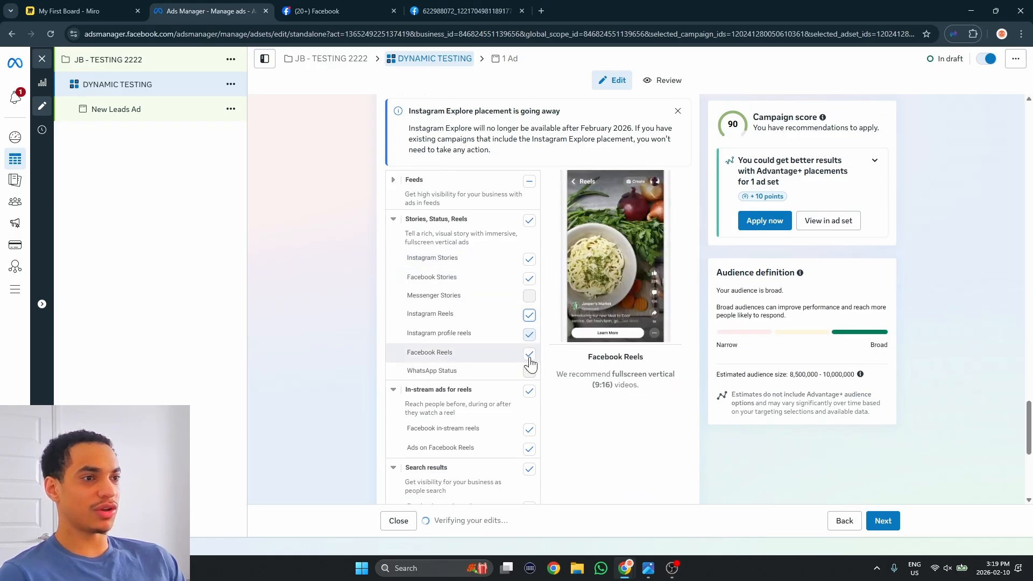
pyautogui.click(528, 335)
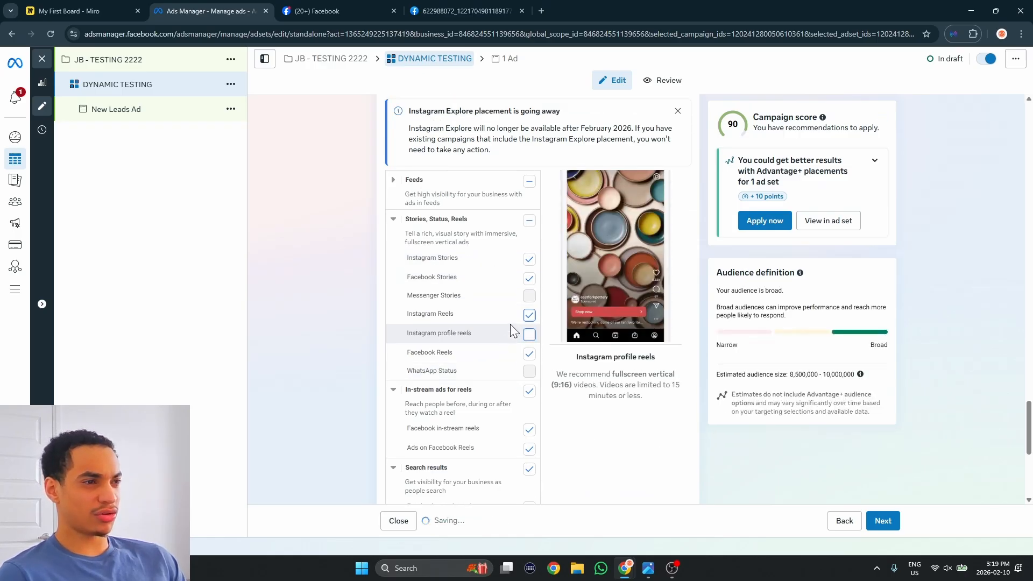
# Step: Exclude all in-stream ads for reels and search results placements
pyautogui.click(529, 392)
pyautogui.scroll(-1, 484, 405)
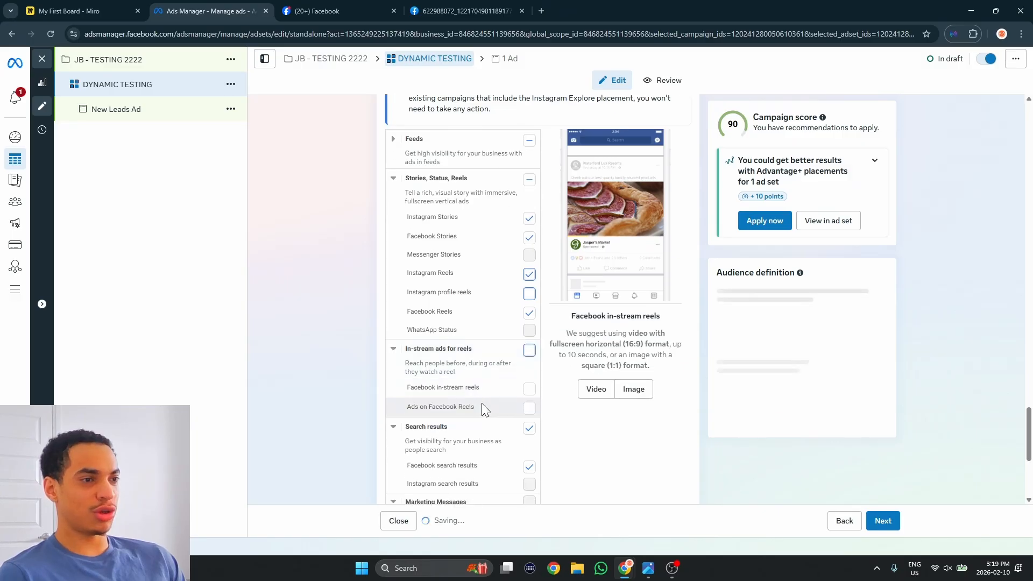
pyautogui.click(527, 414)
pyautogui.scroll(-1, 479, 409)
pyautogui.scroll(-3, 491, 413)
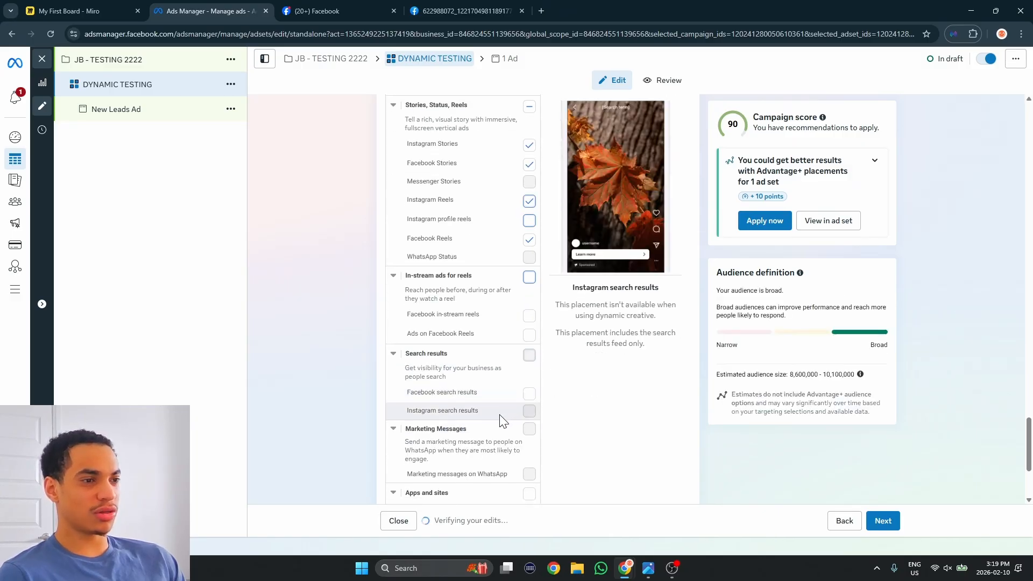
pyautogui.scroll(-1, 495, 419)
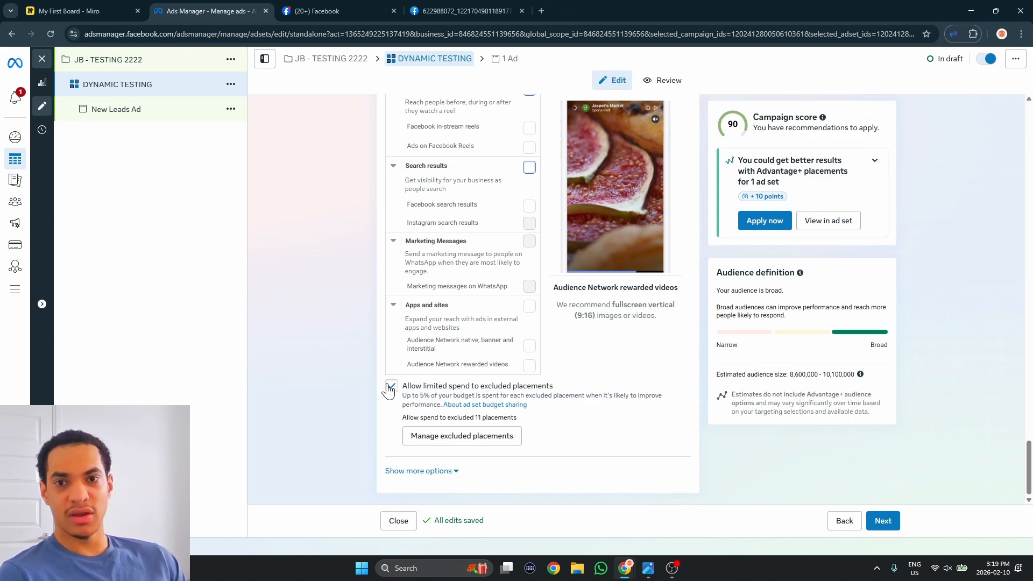
# Step: Continue to the ad level and rename the ad as FEB 10th 2026
pyautogui.scroll(15, 477, 418)
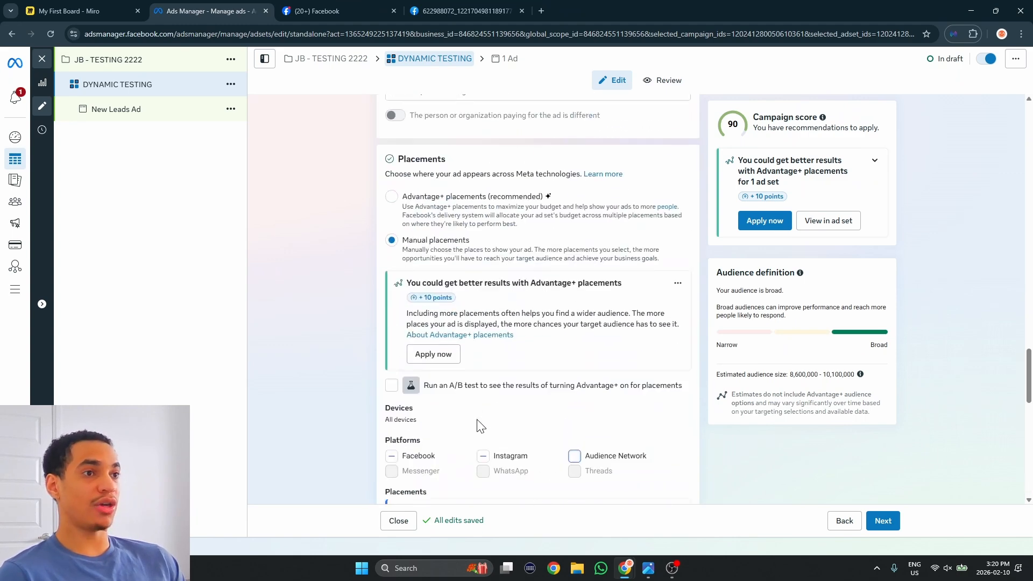
pyautogui.scroll(5, 477, 419)
pyautogui.click(883, 521)
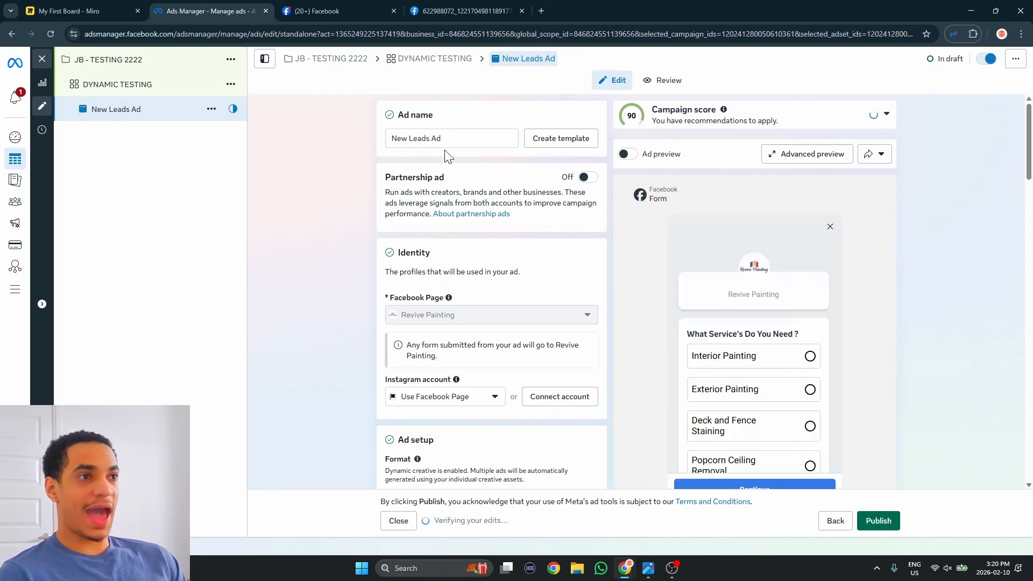
pyautogui.tripleClick(468, 139)
pyautogui.write('JAN')
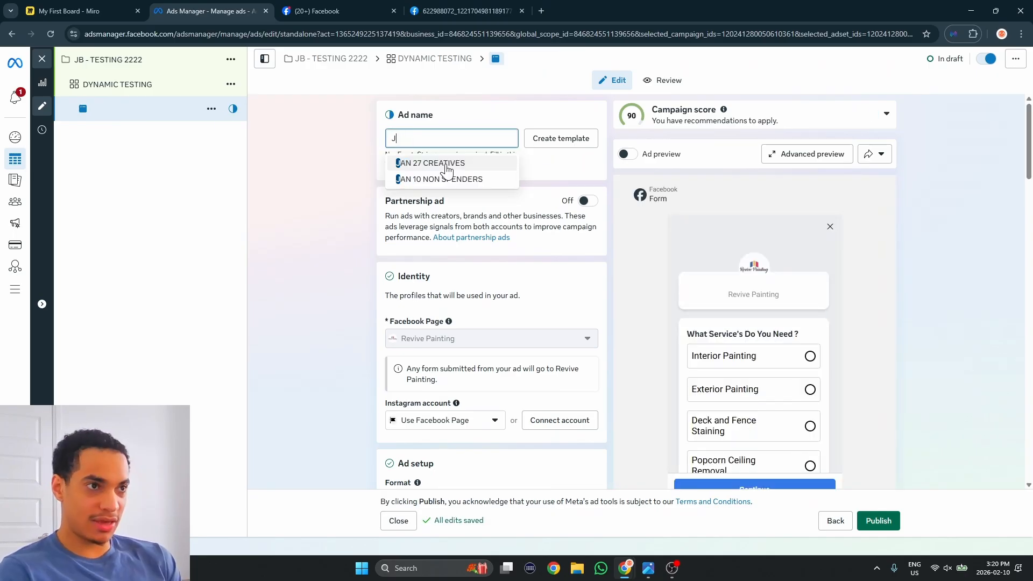
pyautogui.press('BackSpace')
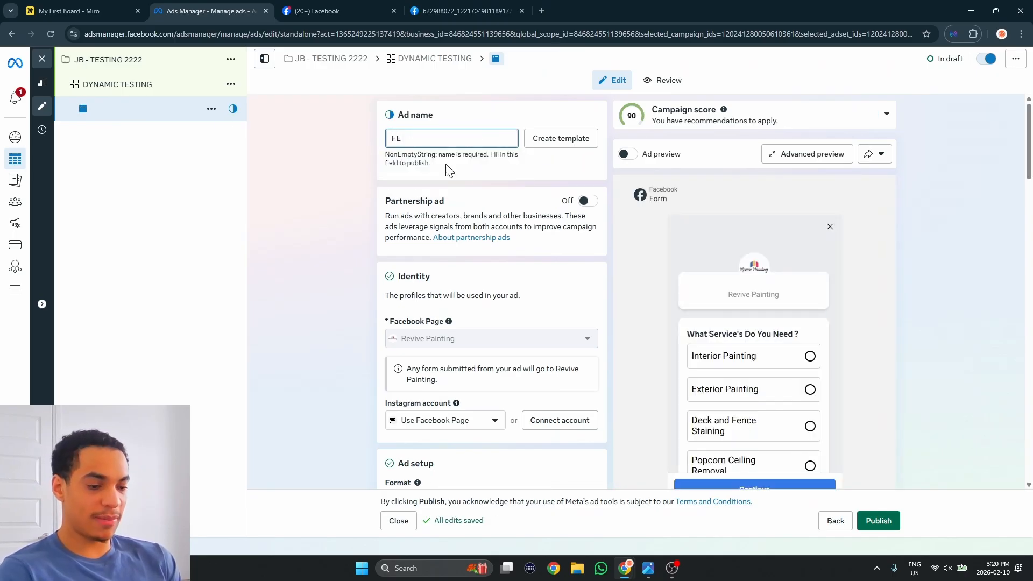
pyautogui.write('FEB 10th 2026')
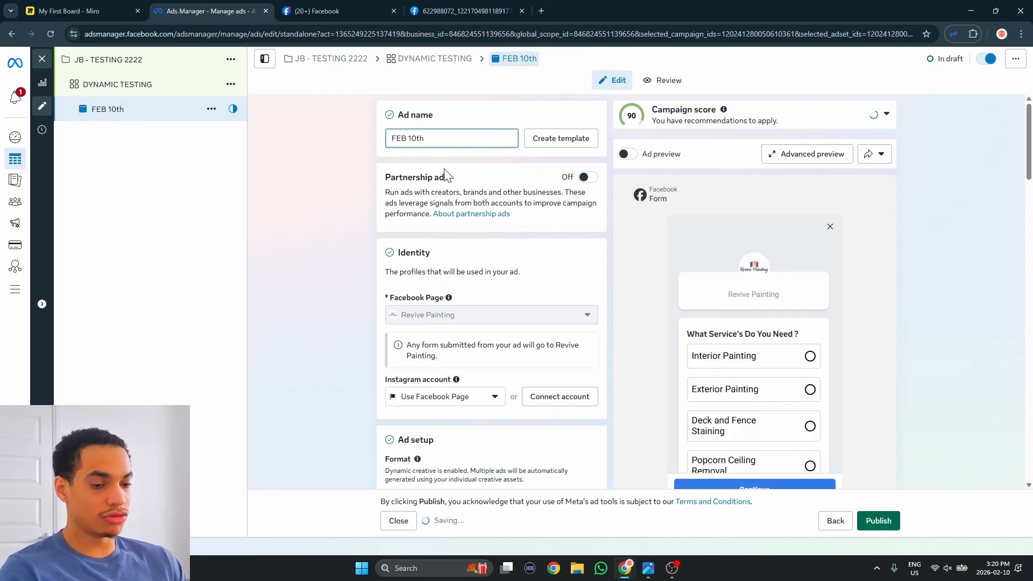
# Step: Add the first eight account images to the ad creative as its media
pyautogui.scroll(-4, 444, 169)
pyautogui.scroll(-6, 424, 291)
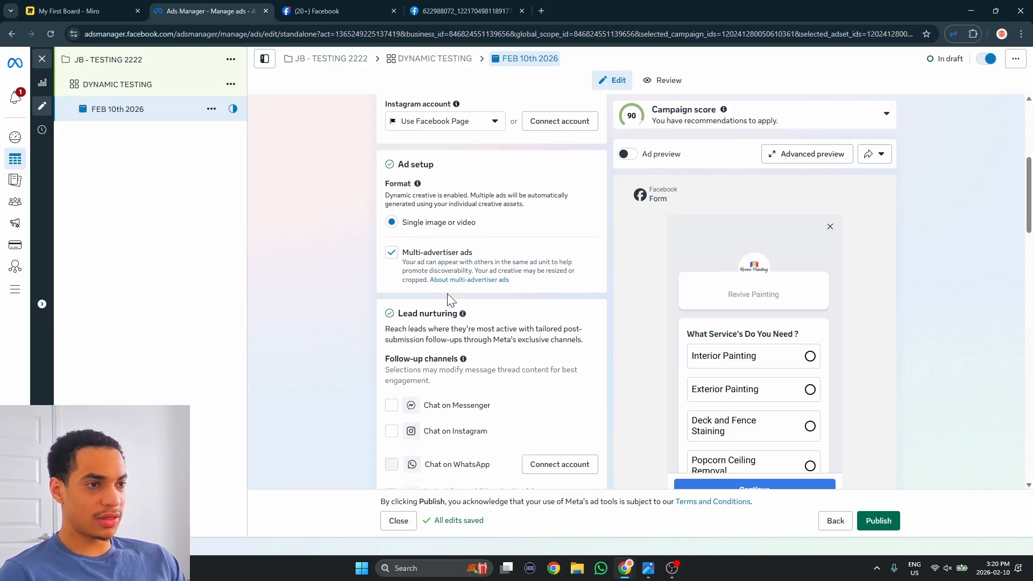
pyautogui.scroll(-2, 450, 319)
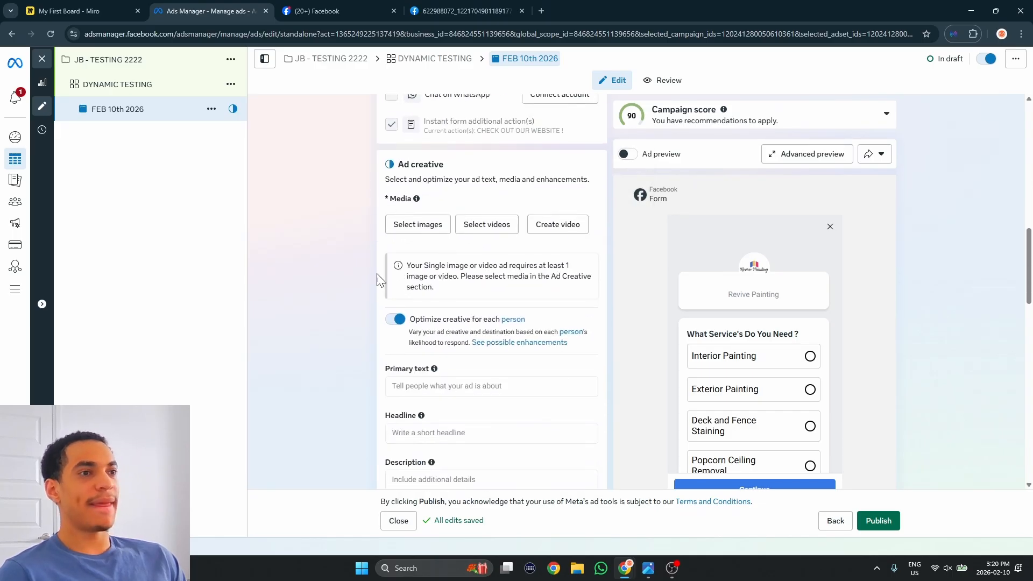
pyautogui.click(445, 223)
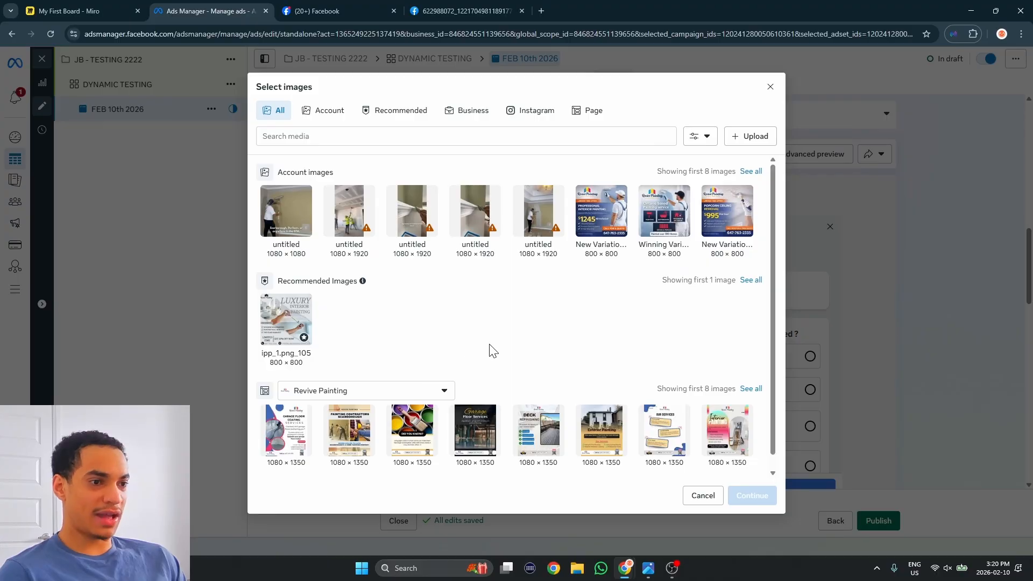
pyautogui.click(297, 213)
pyautogui.click(349, 211)
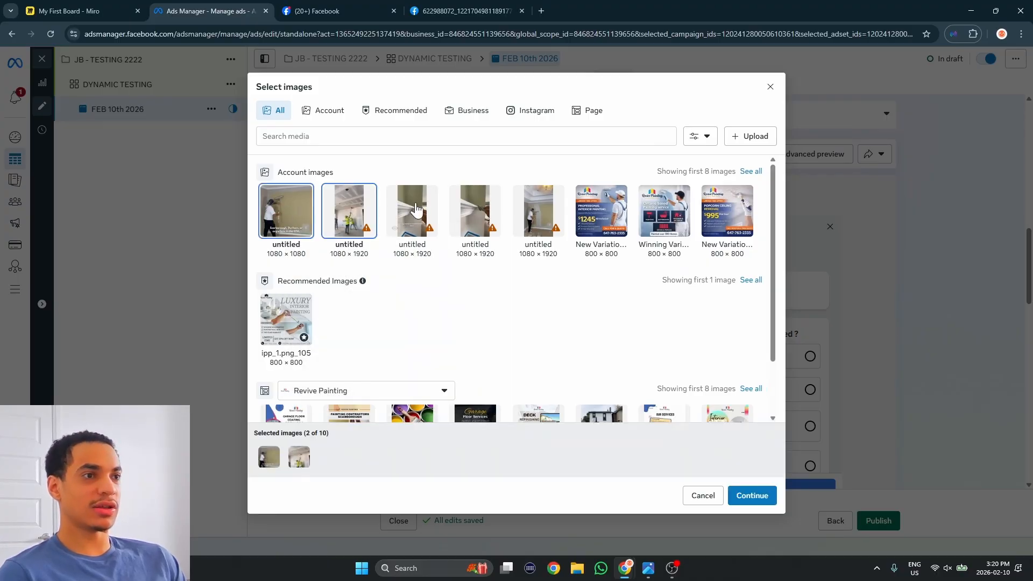
pyautogui.click(413, 211)
pyautogui.click(475, 211)
pyautogui.click(538, 211)
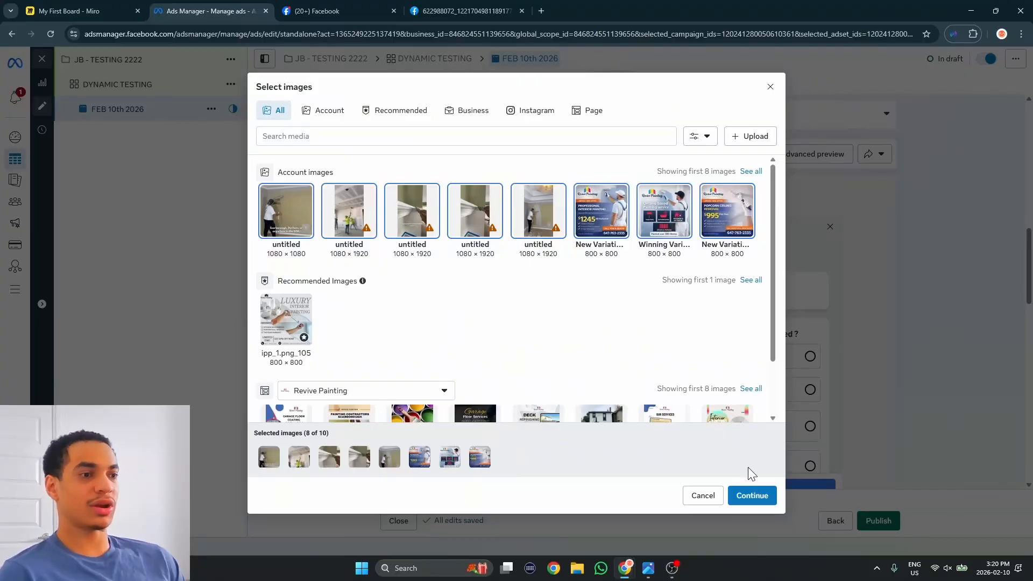
pyautogui.click(762, 495)
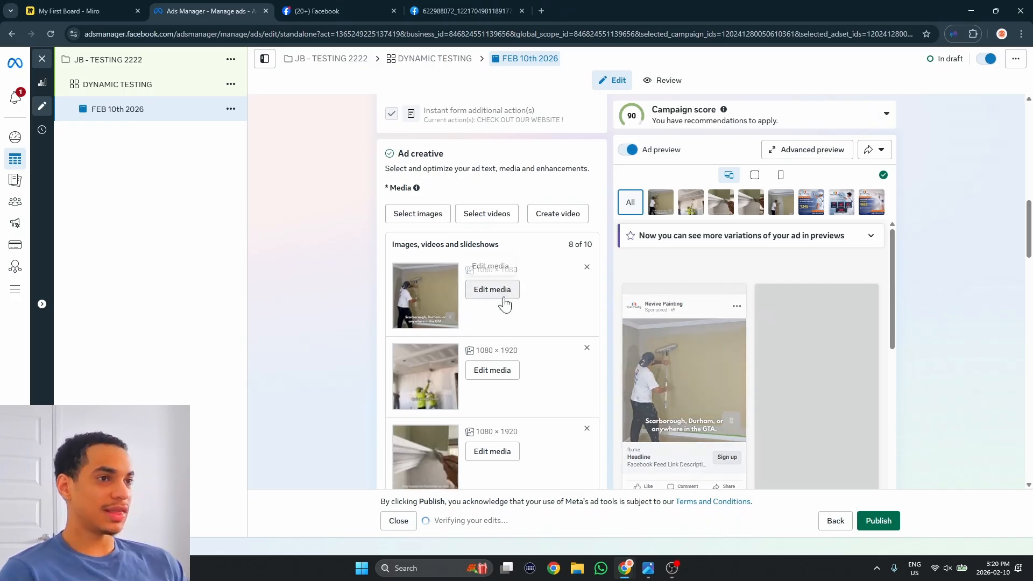
# Step: Set the crop of the 1080 × 1080 wall-painting image to Square 1:1 and save it
pyautogui.scroll(-5, 503, 302)
pyautogui.scroll(4, 502, 302)
pyautogui.click(491, 194)
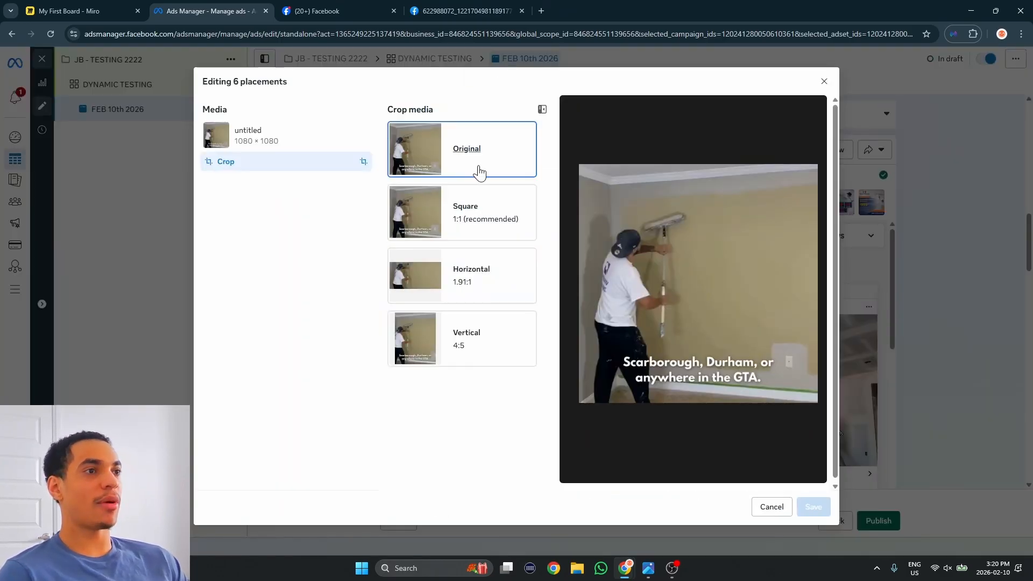
pyautogui.click(485, 298)
pyautogui.click(436, 215)
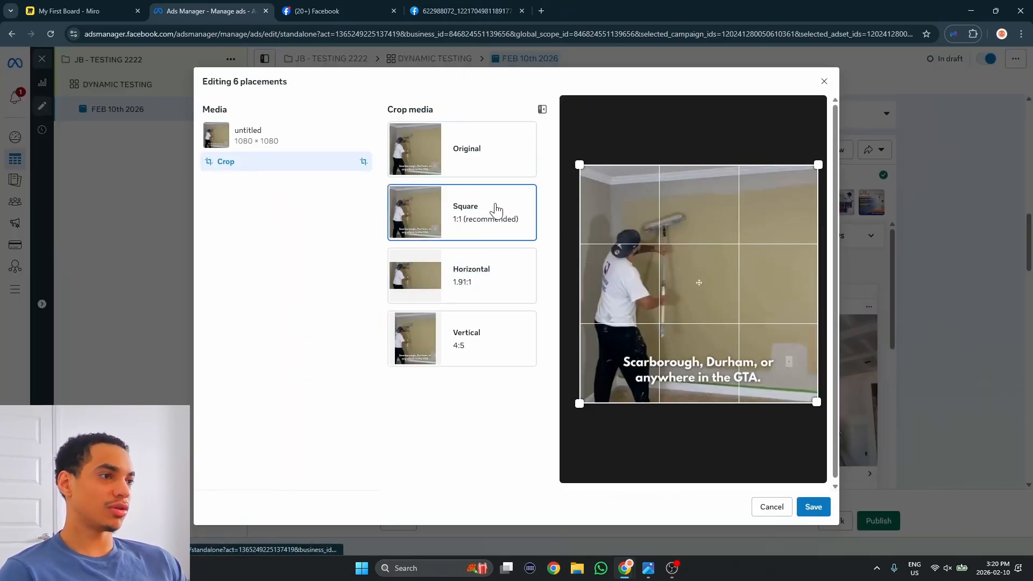
pyautogui.click(818, 507)
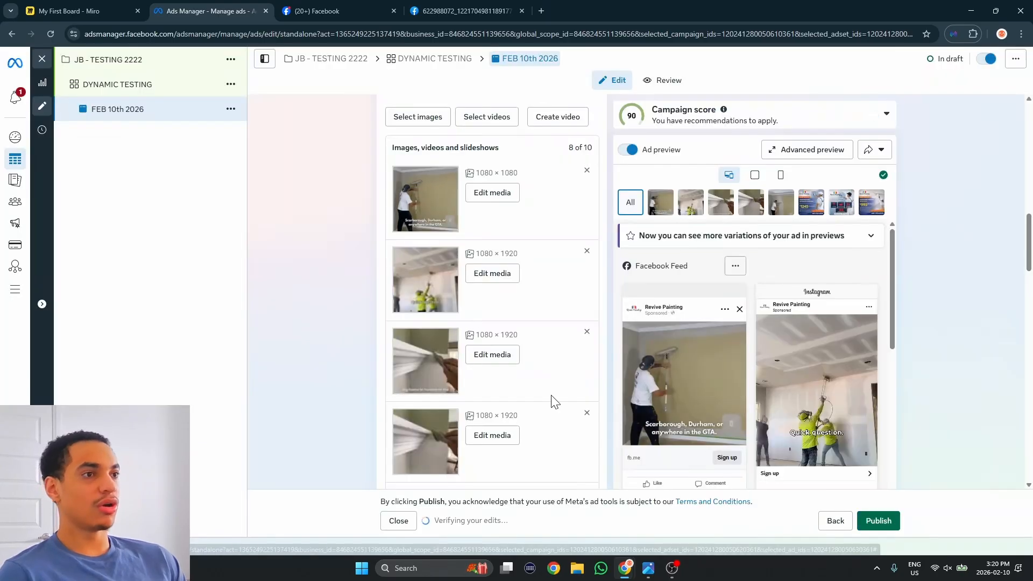
# Step: Set the crop of the ceiling-work image, second in the media list, to Fullscreen vertical 9:16 and save it
pyautogui.click(492, 277)
pyautogui.click(485, 293)
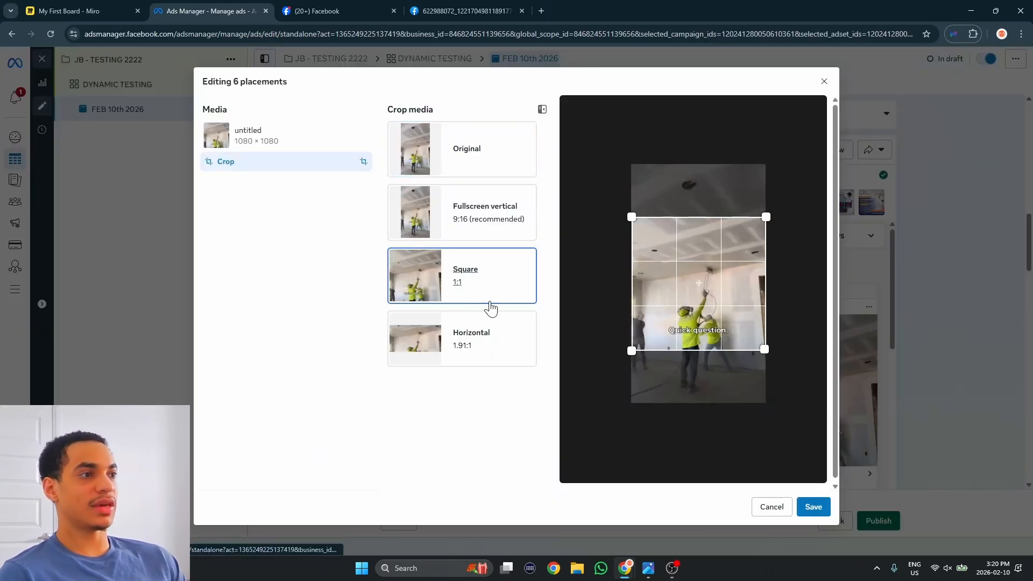
pyautogui.click(473, 339)
pyautogui.click(474, 213)
pyautogui.click(815, 508)
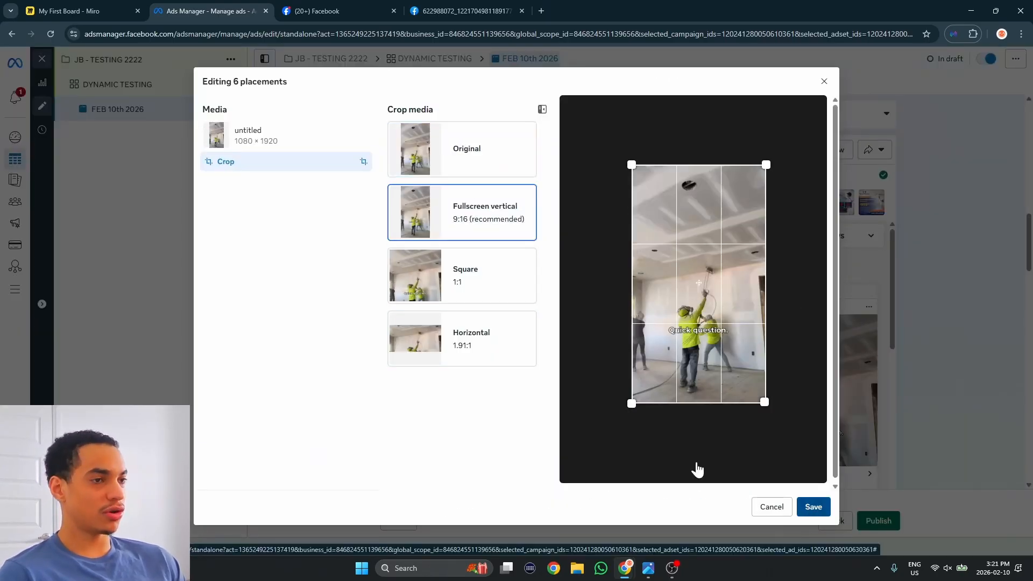
# Step: Crop the third media image, showing the white moulding, to Fullscreen vertical 9:16 and save it
pyautogui.click(486, 300)
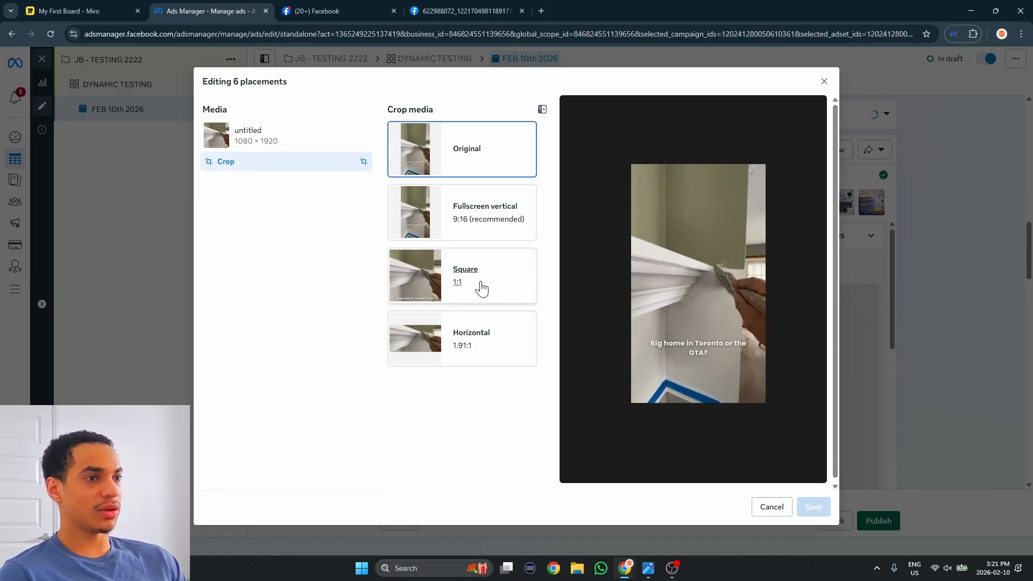
pyautogui.click(472, 223)
pyautogui.click(813, 506)
# Step: Crop the New Variation 1 interior painting offer image to Square 1:1 and save it
pyautogui.scroll(-3, 500, 360)
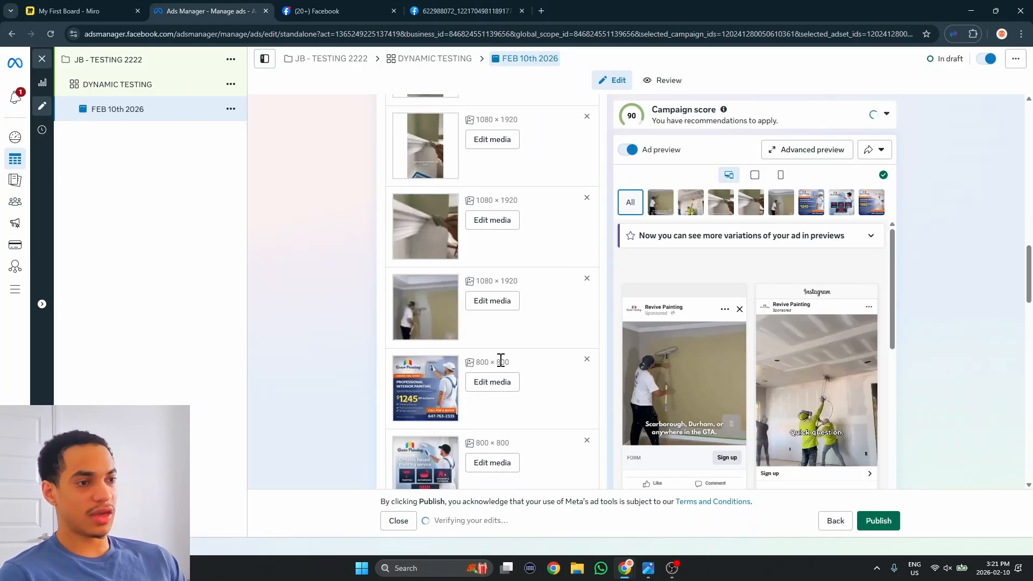
pyautogui.click(484, 276)
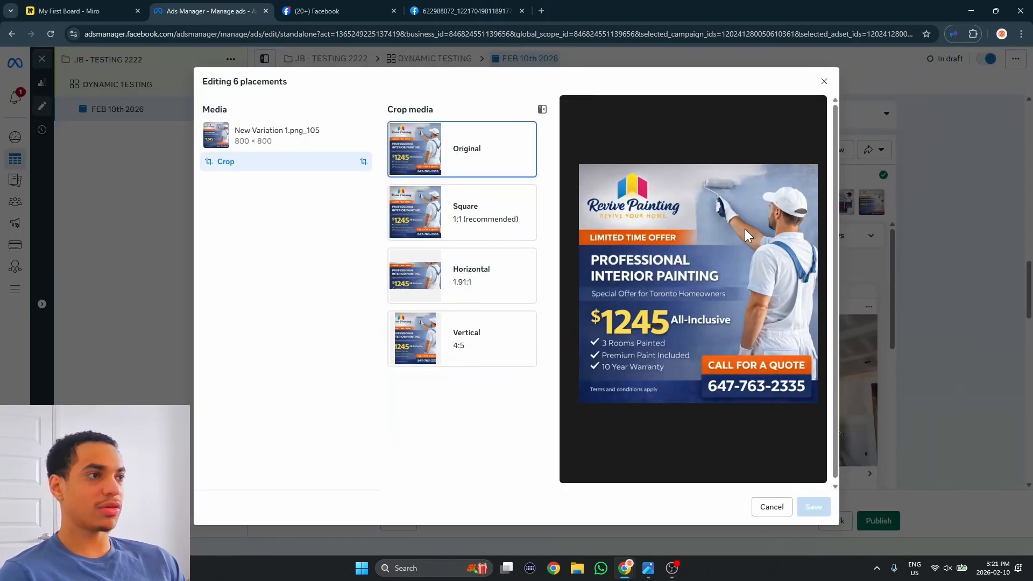
pyautogui.click(458, 205)
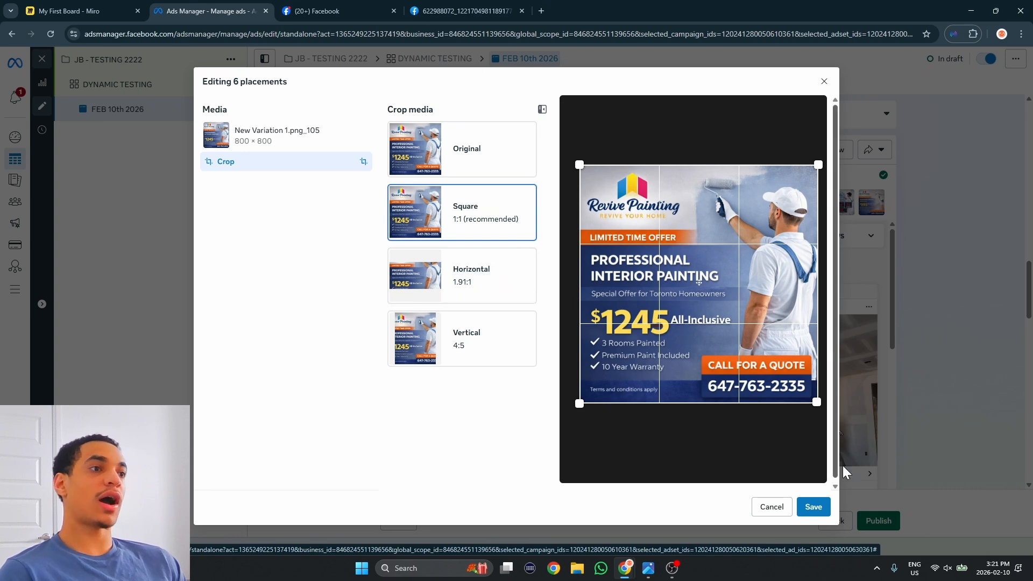
pyautogui.click(814, 507)
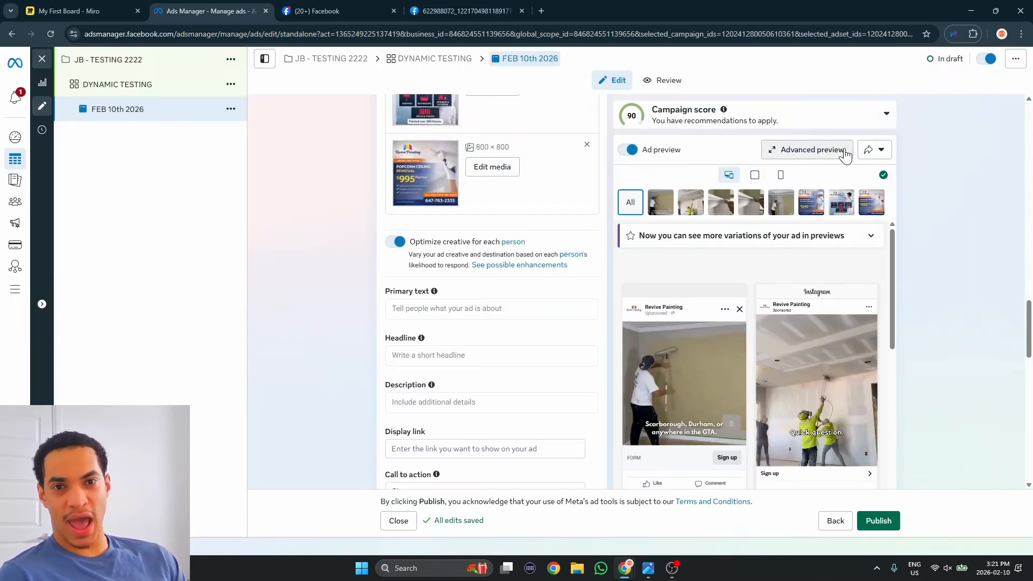
# Step: Enter "Toronto painting premium" as the primary text and add a second option reading "Quality work"
pyautogui.scroll(-2, 473, 262)
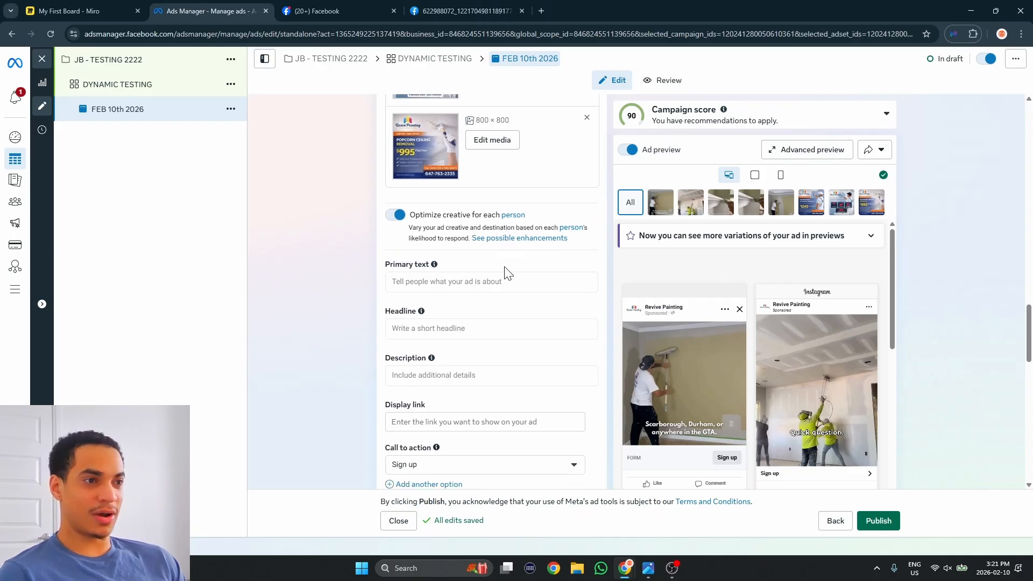
pyautogui.click(467, 207)
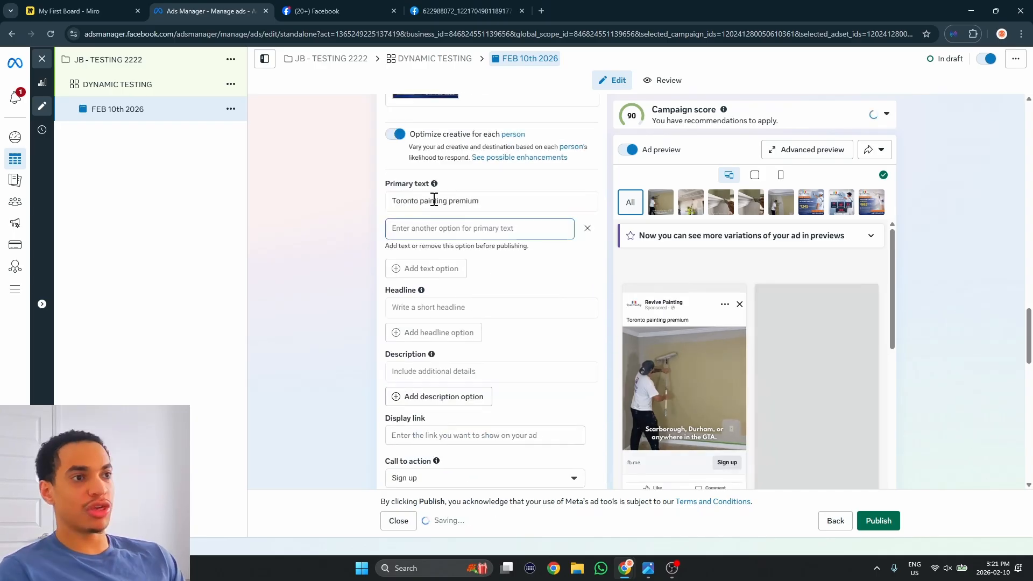
pyautogui.click(468, 200)
pyautogui.click(471, 228)
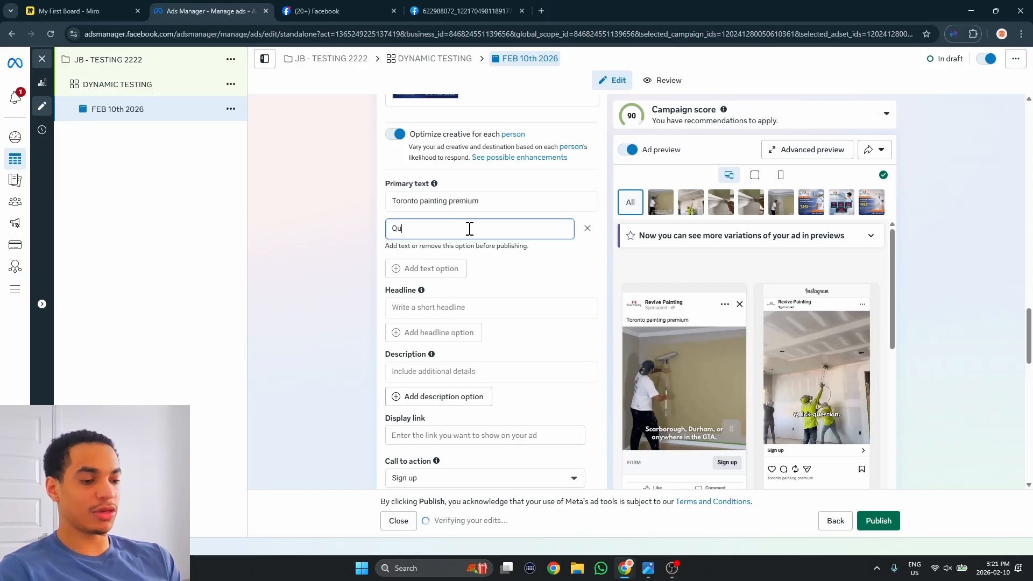
pyautogui.write('Qulity')
pyautogui.press('BackSpace')
pyautogui.press('BackSpace')
pyautogui.press('BackSpace')
pyautogui.press('BackSpace')
pyautogui.write('ality work')
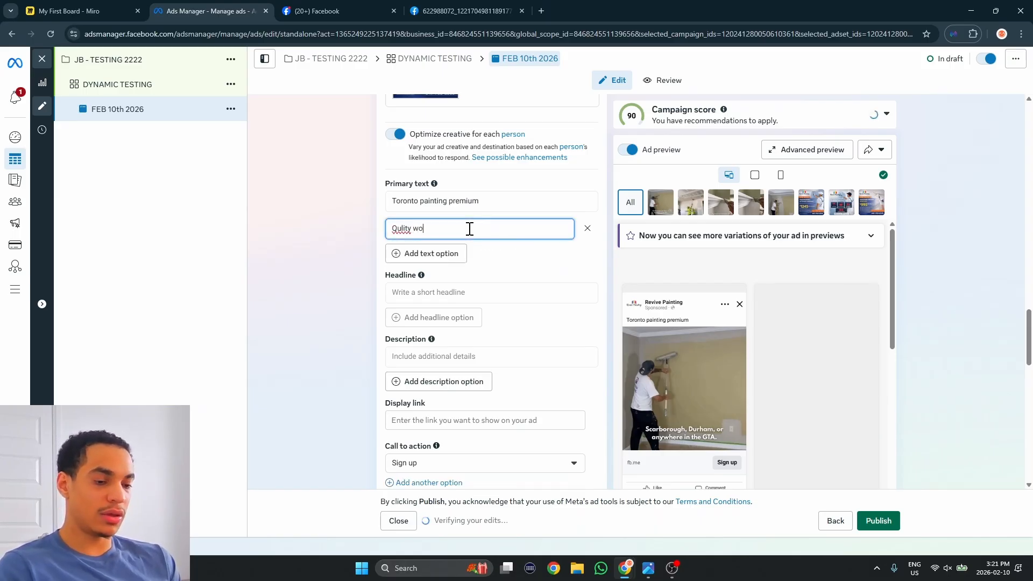
# Step: Add two more primary text options, "GTA and surrounding areas" and "Tired of those dull walls?"
pyautogui.click(431, 269)
pyautogui.write('Gt')
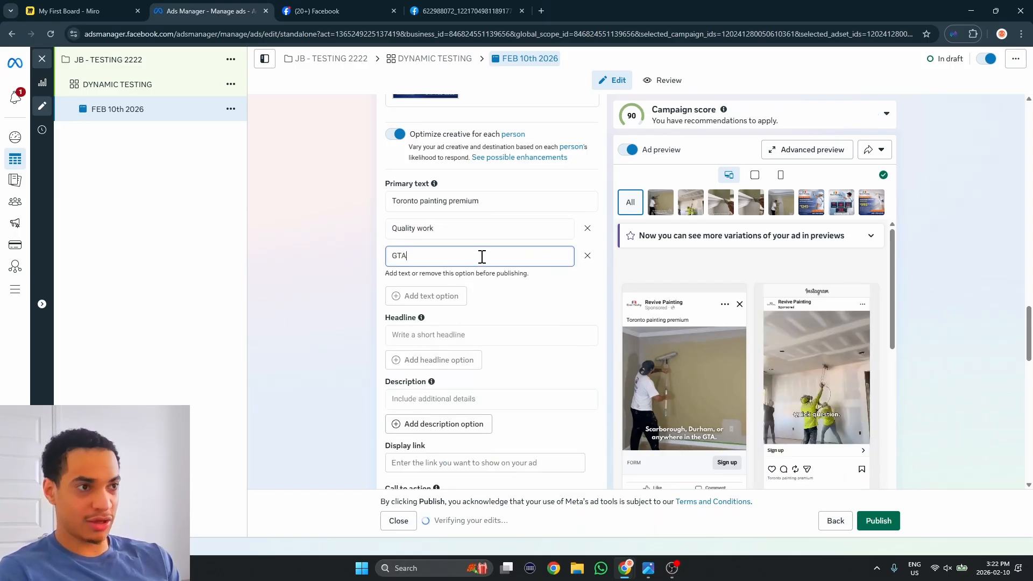
pyautogui.write('A and surrounding a')
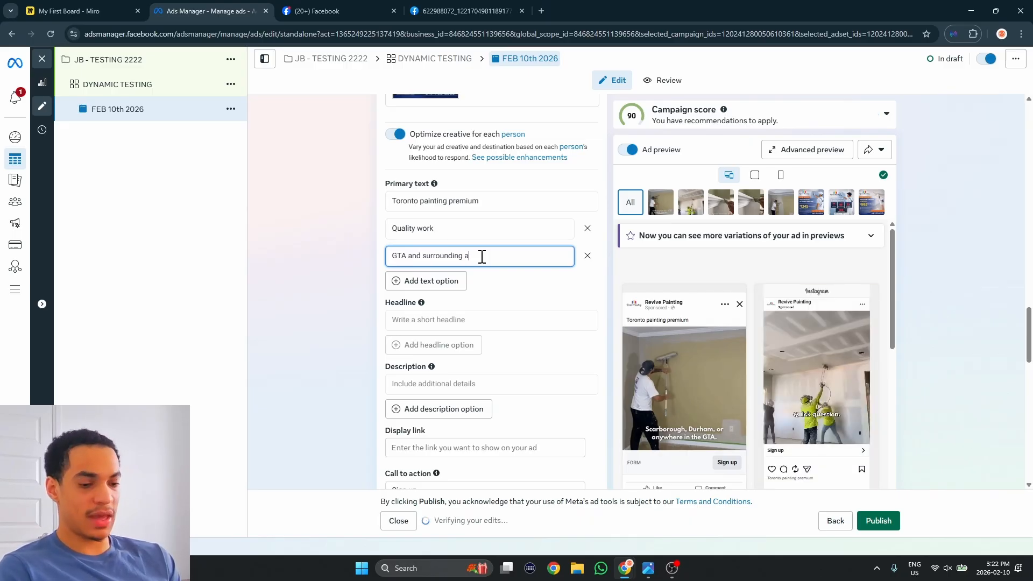
pyautogui.write('reas')
pyautogui.click(462, 281)
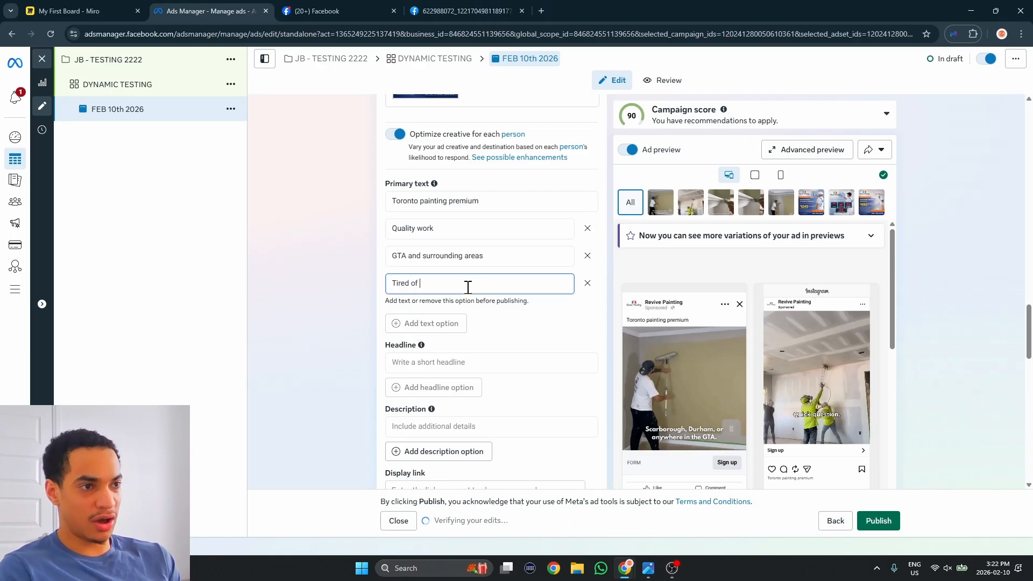
pyautogui.write('Tired of those dull ')
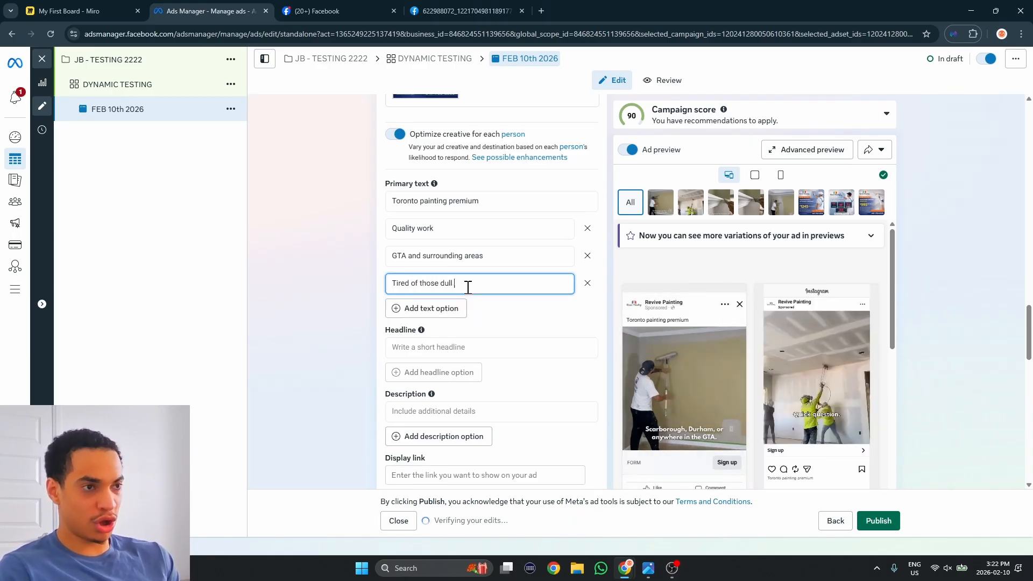
pyautogui.write('walls?')
# Step: Add a fifth primary text option reading "Luxury paint Benjamin Moore", correcting the brand name's spelling and capitalization
pyautogui.click(455, 309)
pyautogui.write('Luxury paint benjiman moore')
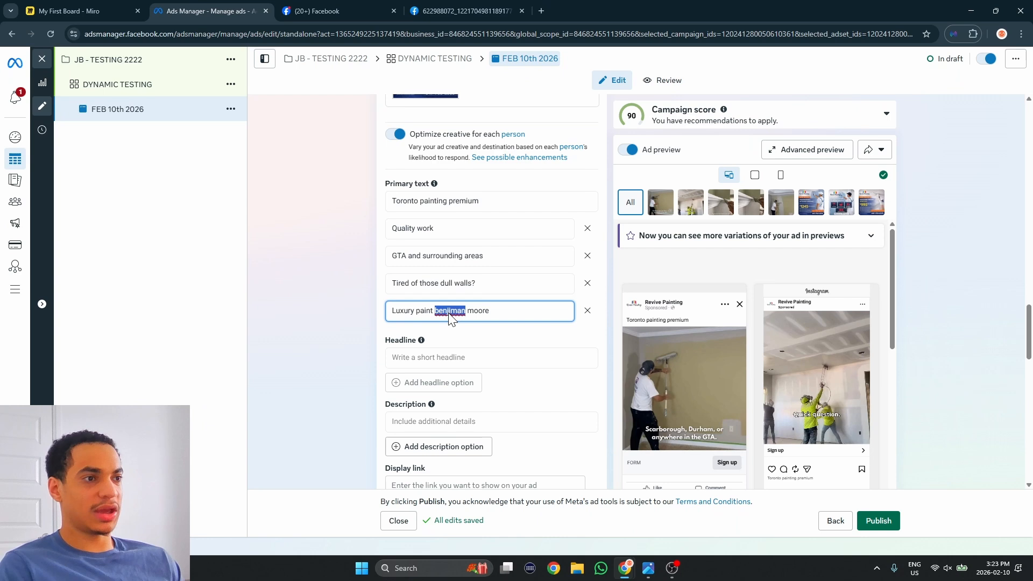
pyautogui.rightClick(449, 312)
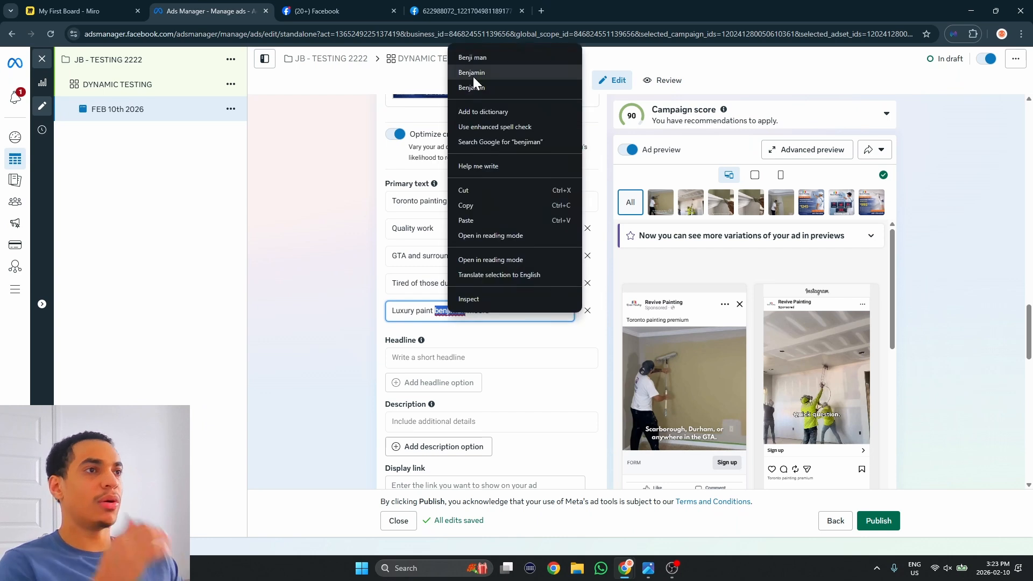
pyautogui.click(473, 71)
pyautogui.rightClick(483, 311)
pyautogui.click(505, 65)
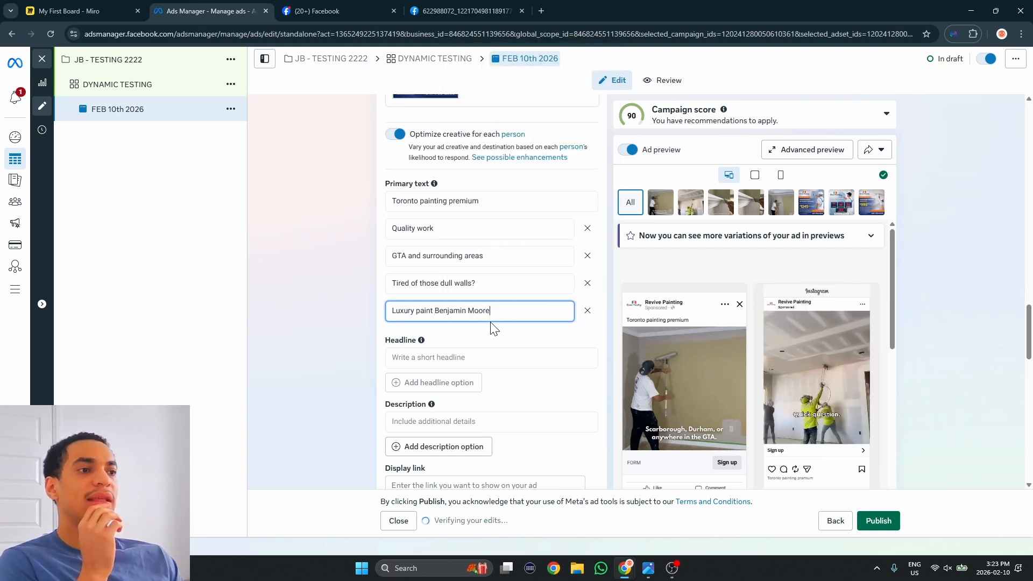
pyautogui.scroll(-2, 476, 347)
pyautogui.click(448, 302)
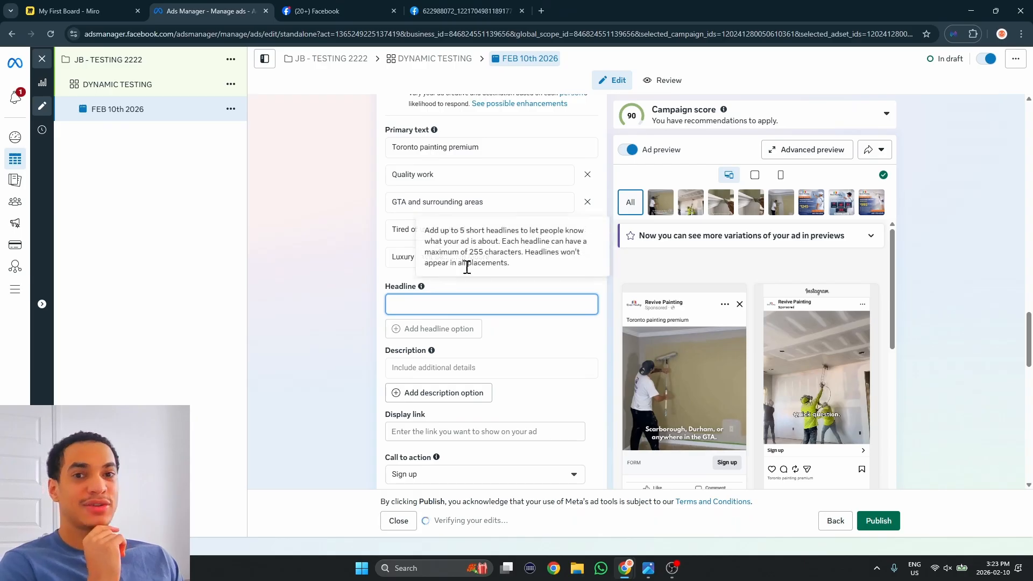
pyautogui.scroll(-1, 471, 323)
pyautogui.click(424, 314)
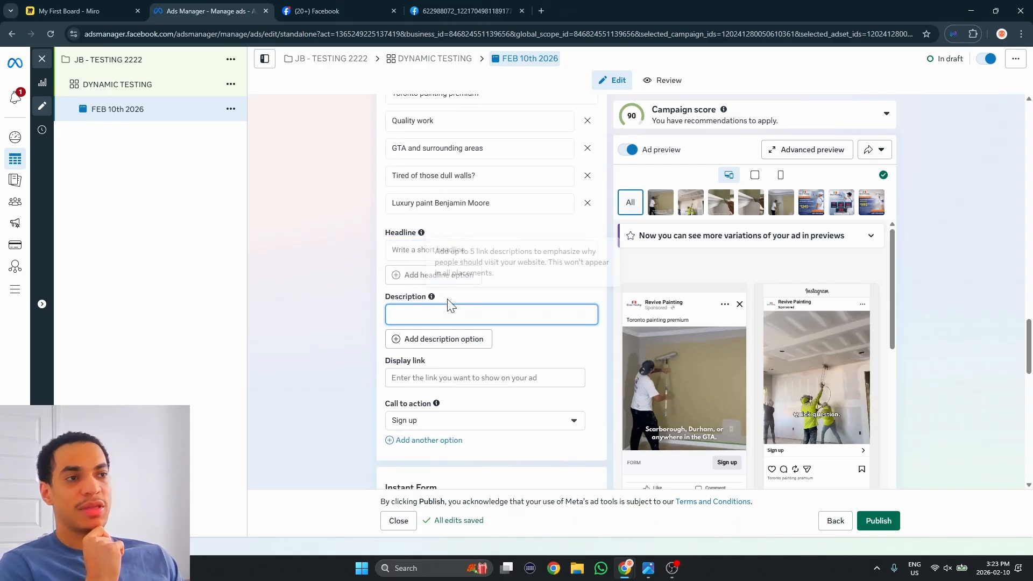
pyautogui.click(389, 298)
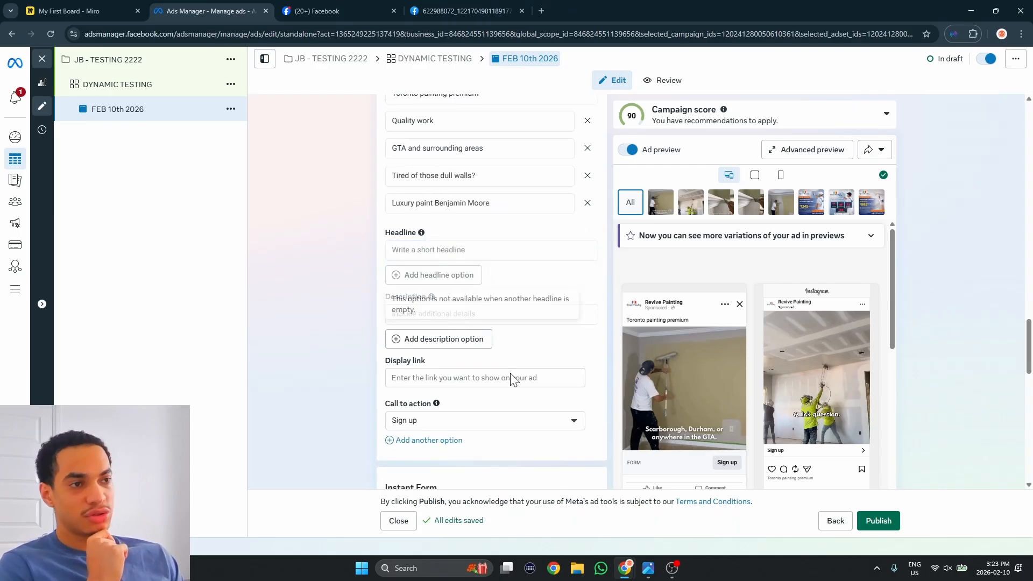
pyautogui.scroll(-1, 507, 378)
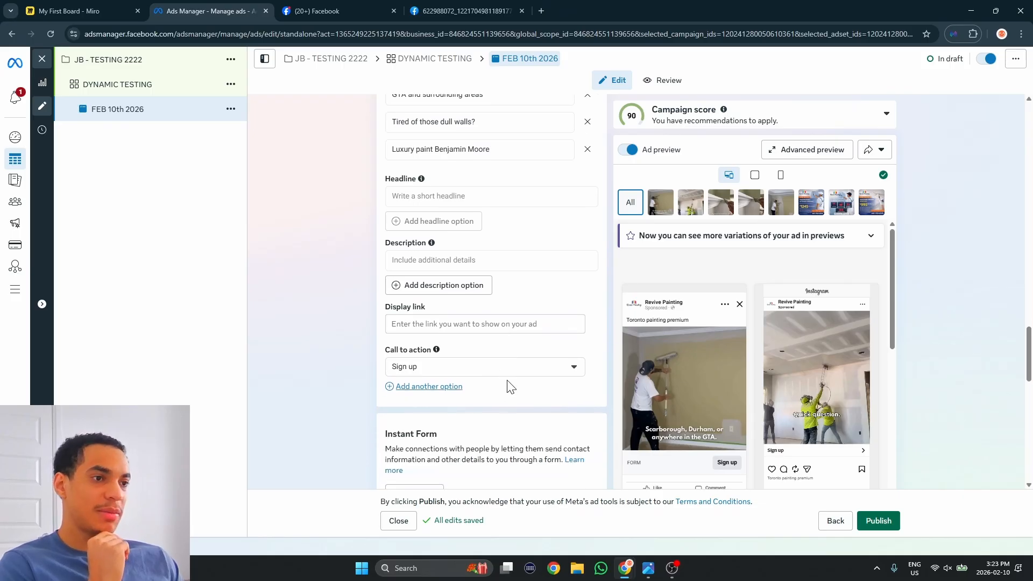
pyautogui.click(498, 324)
pyautogui.write('r')
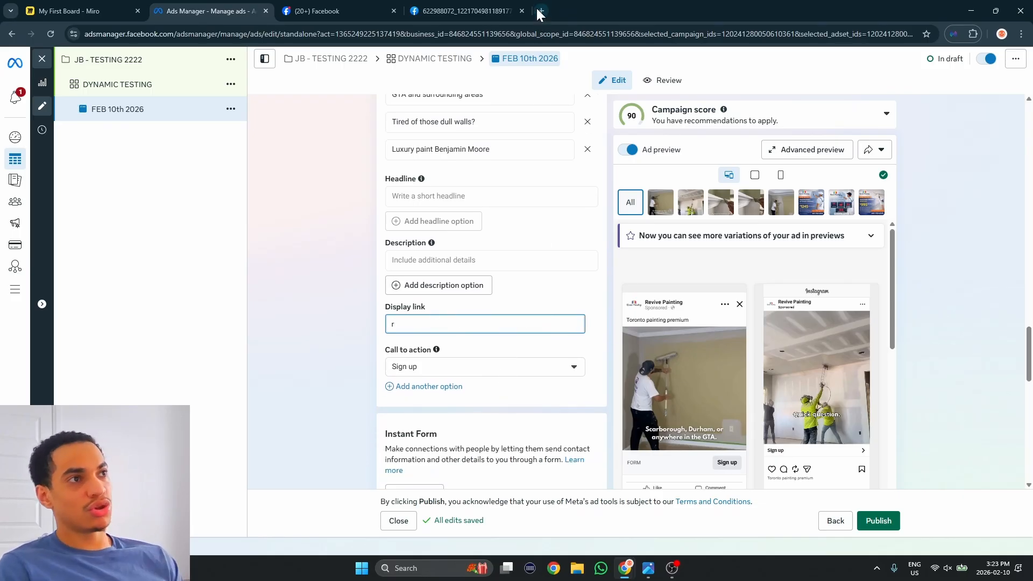
pyautogui.click(537, 9)
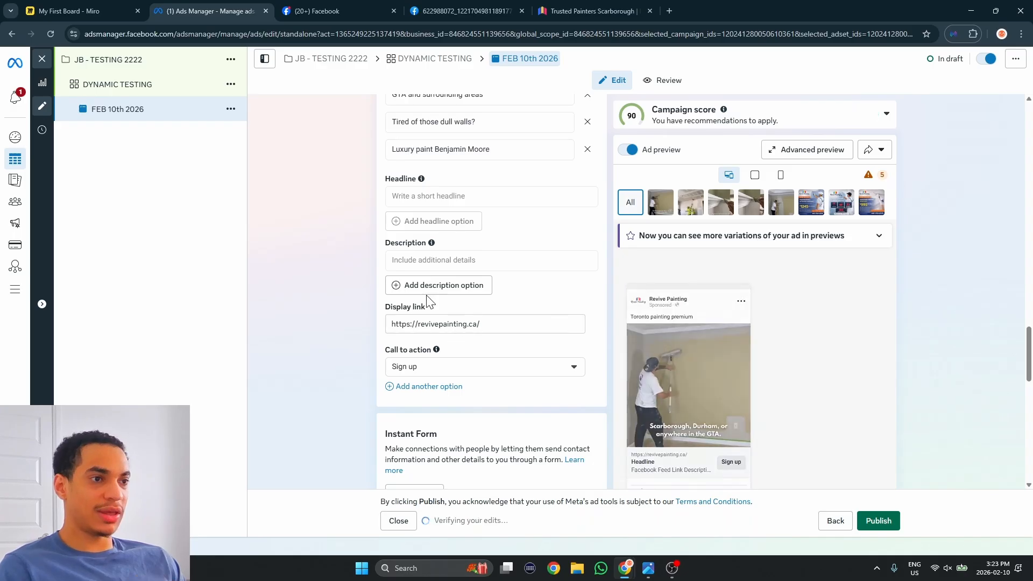
# Step: Add a second call to action and set the two options to Get quote and Learn more
pyautogui.scroll(-2, 477, 272)
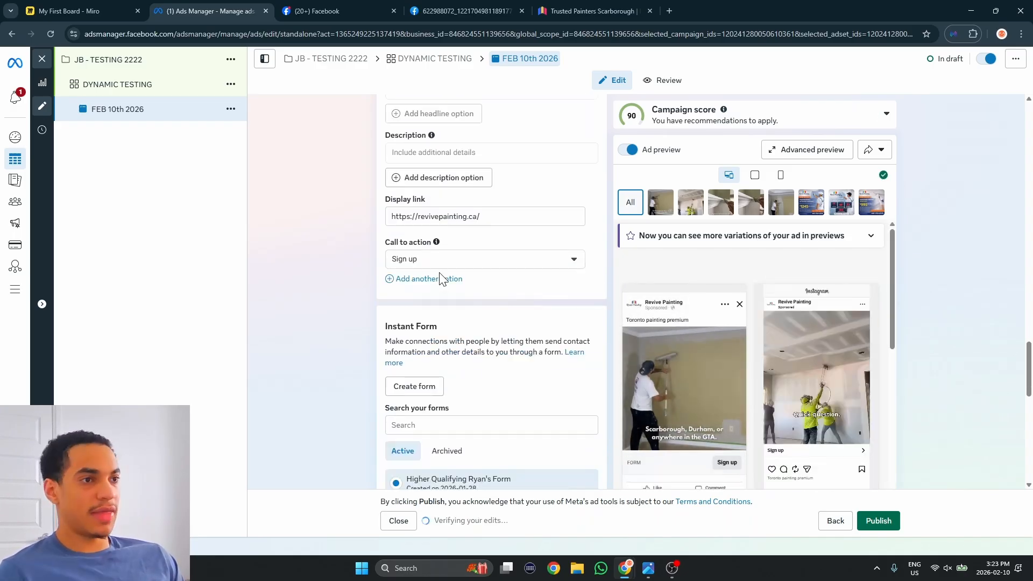
pyautogui.click(431, 279)
pyautogui.click(445, 259)
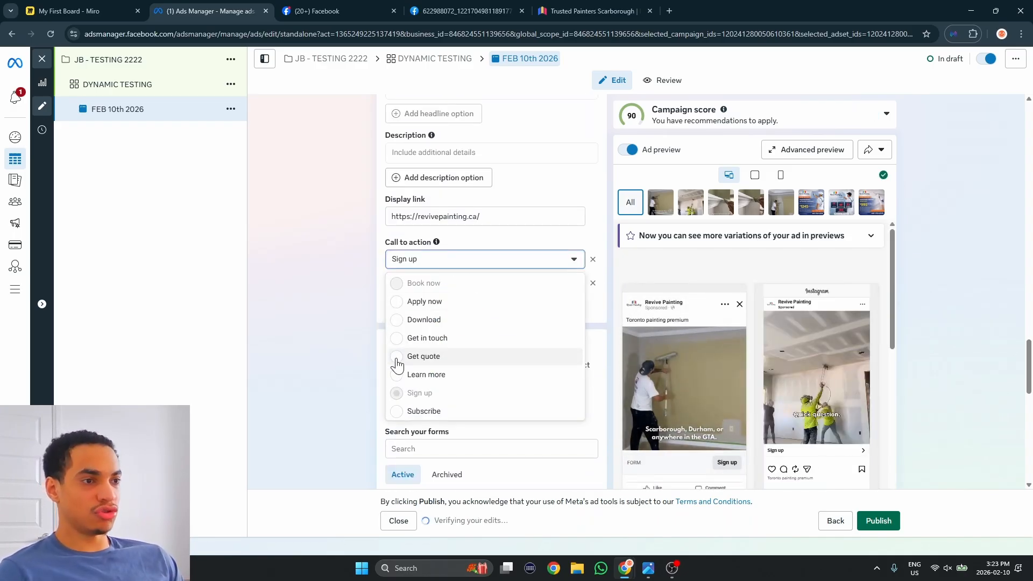
pyautogui.click(414, 356)
pyautogui.click(436, 283)
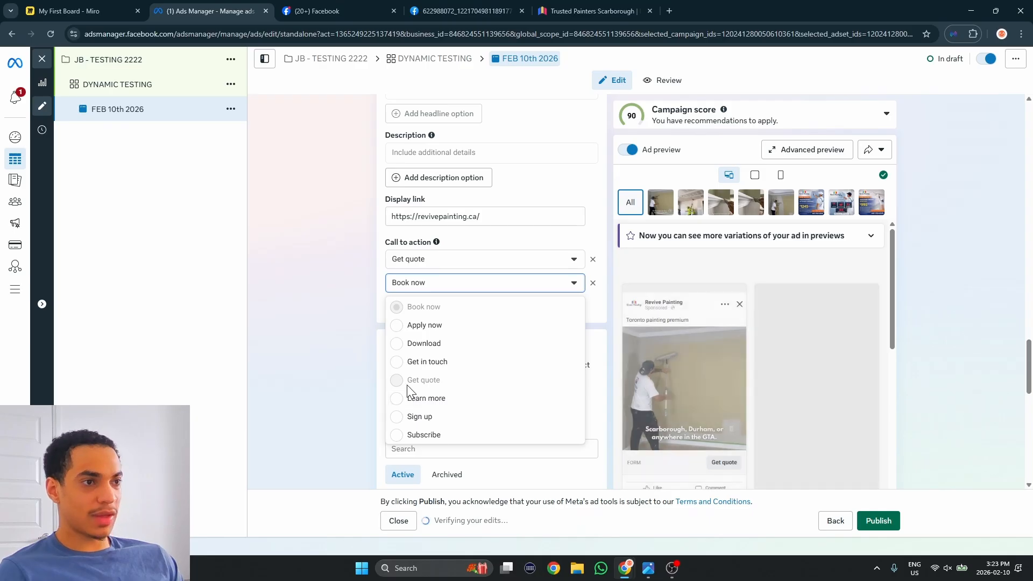
pyautogui.click(403, 399)
# Step: Open a duplicate of the selected Higher Qualifying instant form and examine its name, form type, sharing and flexible delivery settings
pyautogui.scroll(-4, 379, 285)
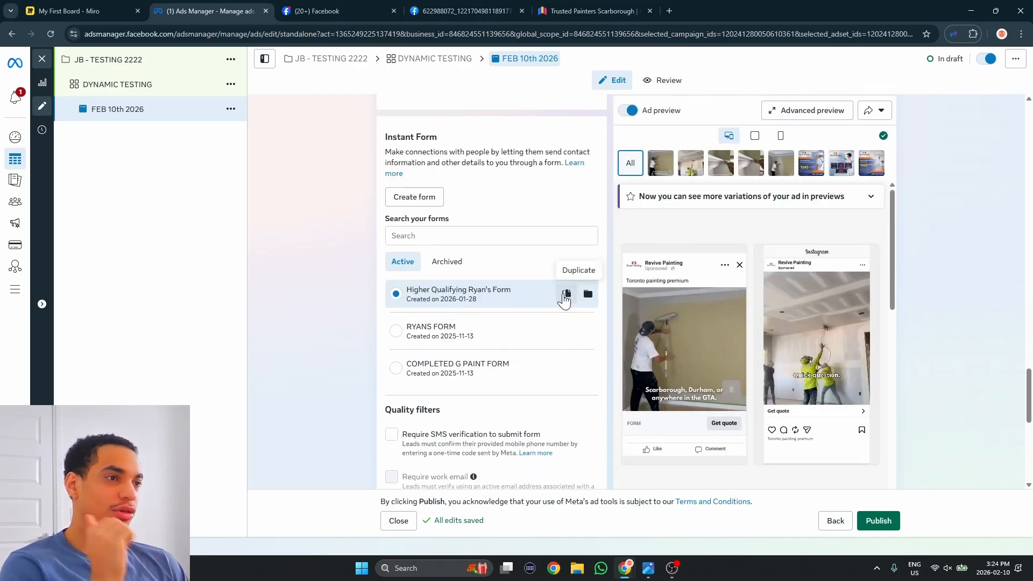
pyautogui.click(566, 294)
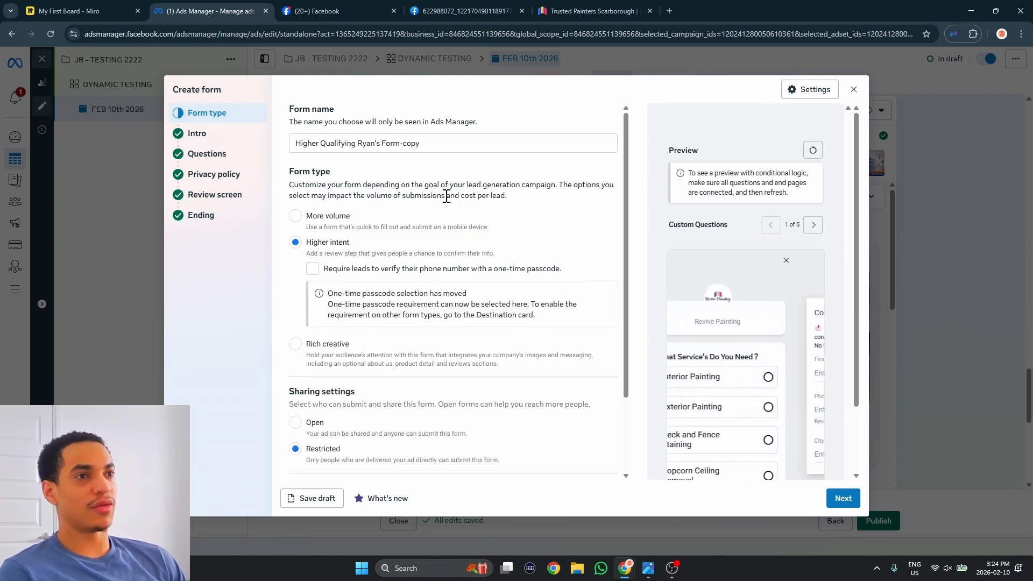
pyautogui.moveTo(435, 147); pyautogui.dragTo(273, 144)
pyautogui.click(375, 161)
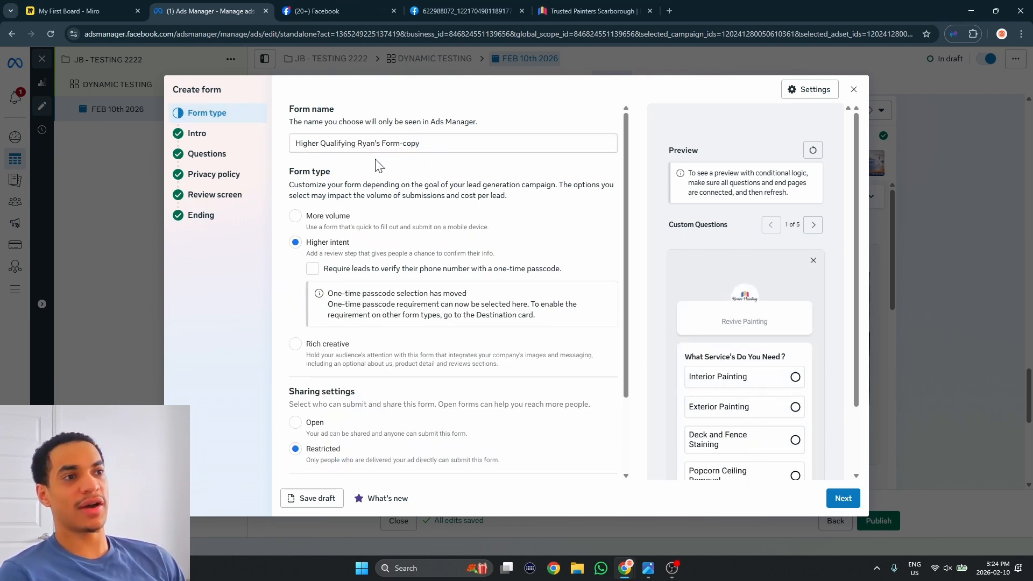
pyautogui.scroll(-1, 425, 196)
pyautogui.scroll(1, 384, 207)
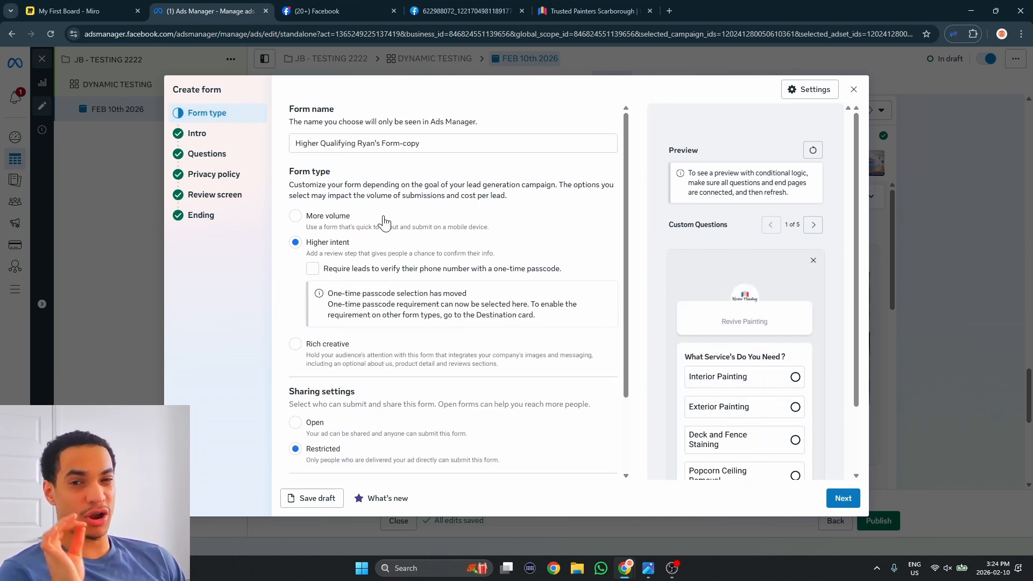
pyautogui.scroll(-1, 379, 232)
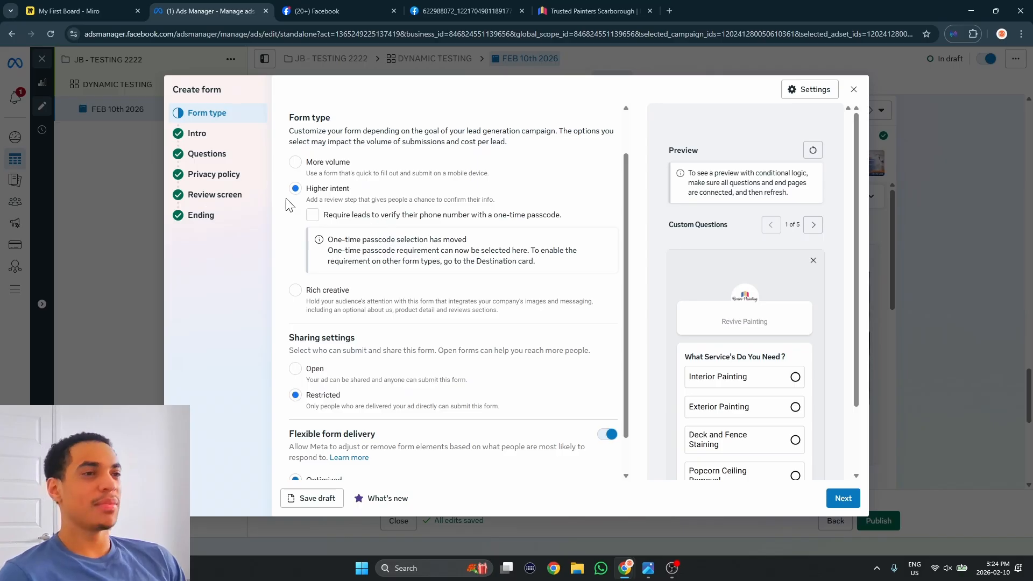
pyautogui.scroll(-1, 372, 253)
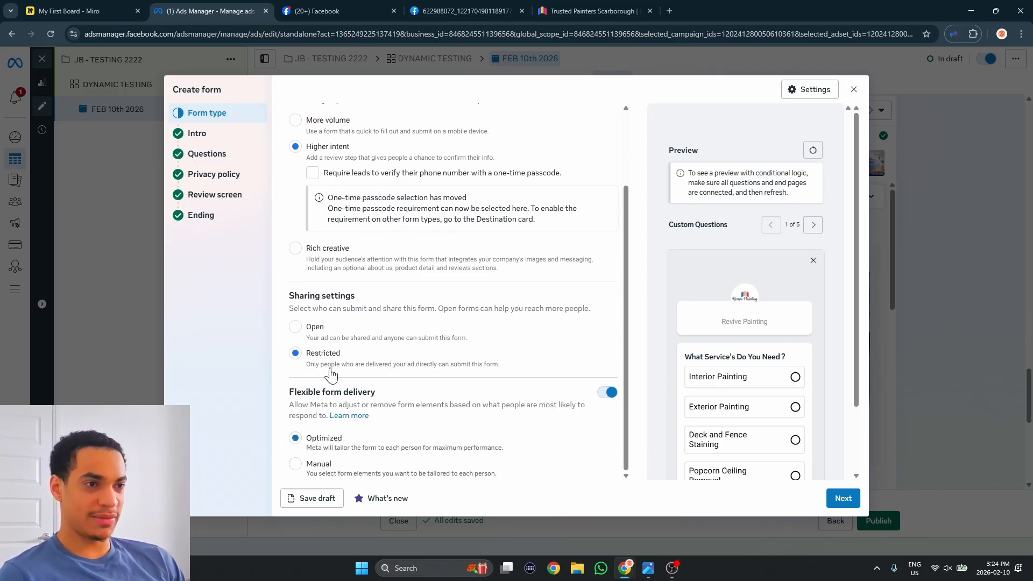
pyautogui.scroll(1, 331, 425)
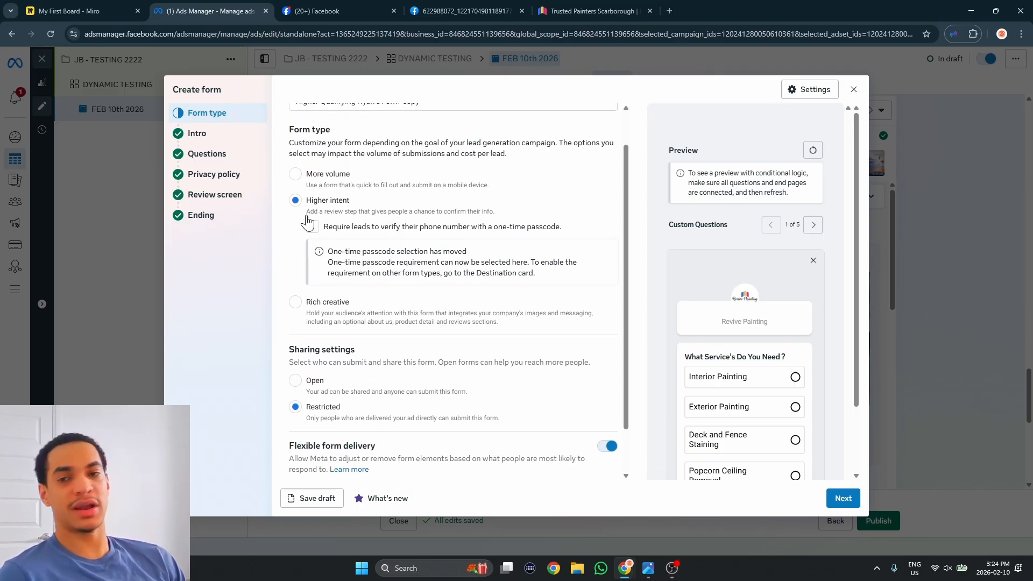
# Step: Examine the form's intro options and the answers and logic of the question about needed services
pyautogui.click(197, 133)
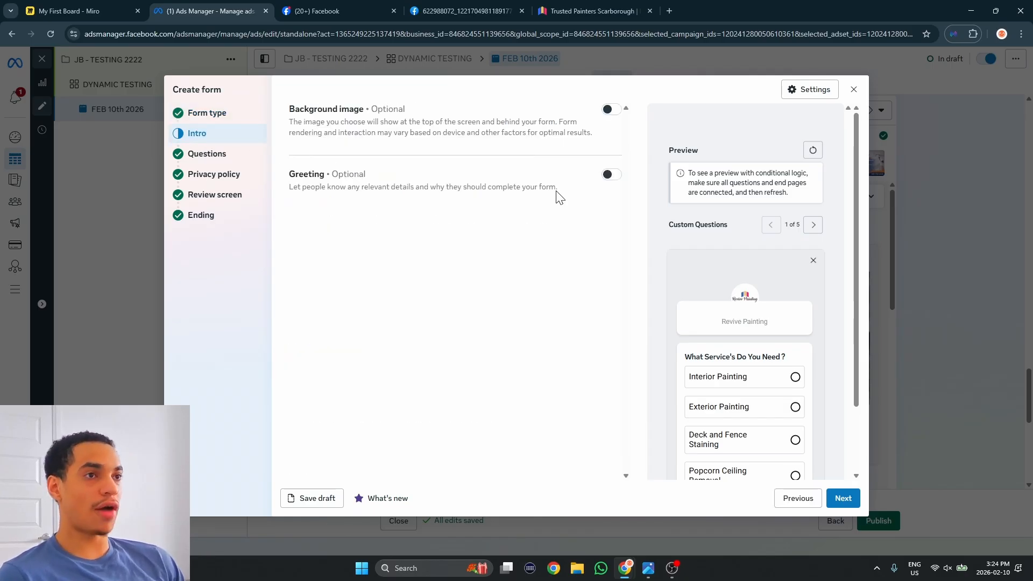
pyautogui.click(229, 155)
pyautogui.click(427, 231)
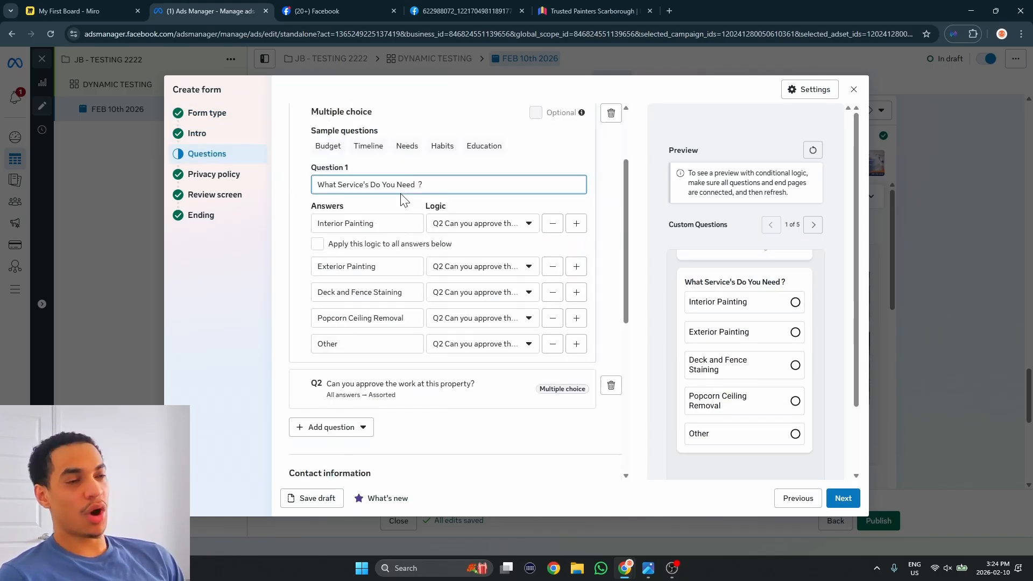
# Step: Examine the property approval question's answers, the conditional logic setting and the logic choices for "I'm looking for hire"
pyautogui.click(431, 383)
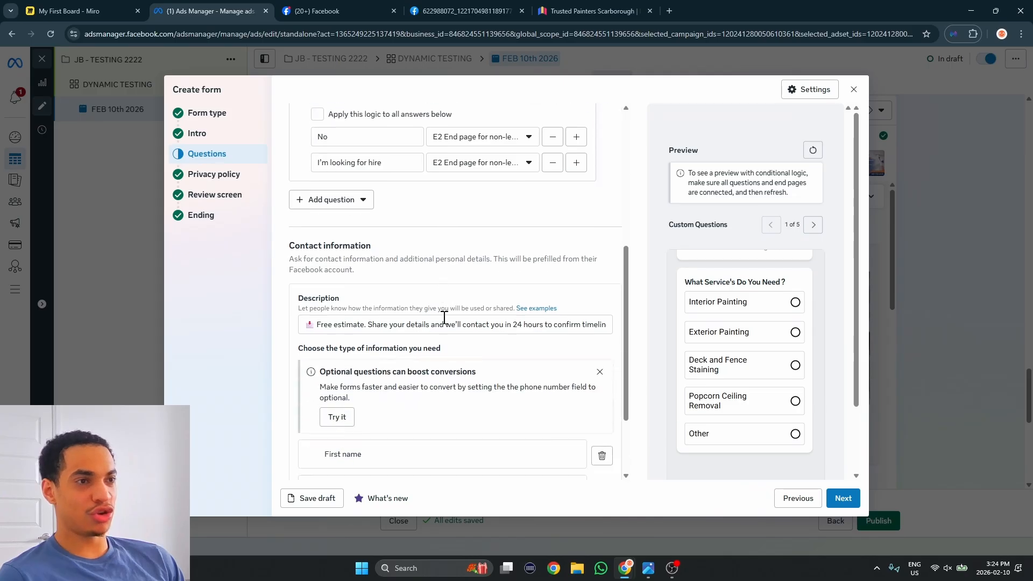
pyautogui.scroll(-1, 441, 348)
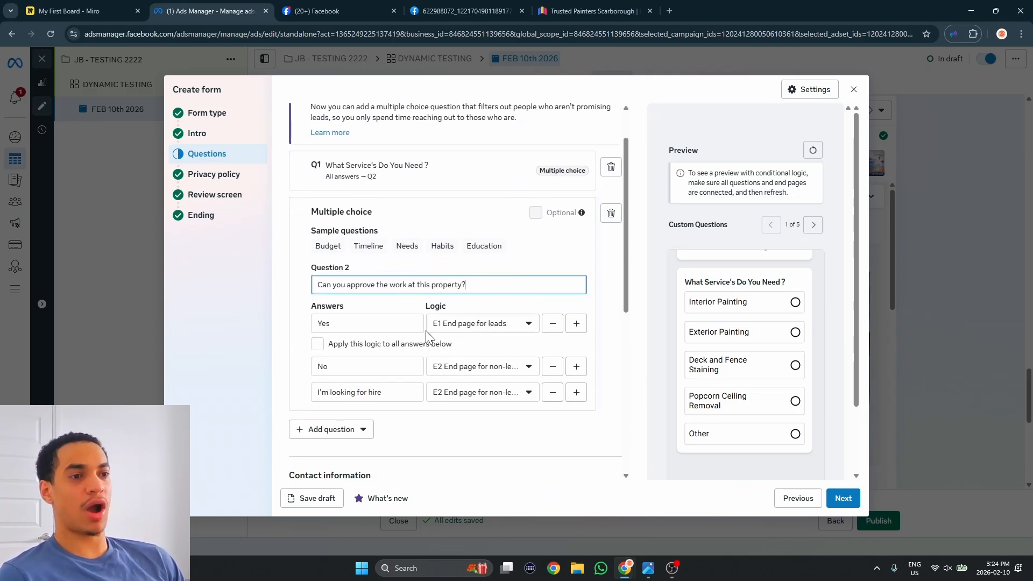
pyautogui.moveTo(396, 391); pyautogui.dragTo(285, 398)
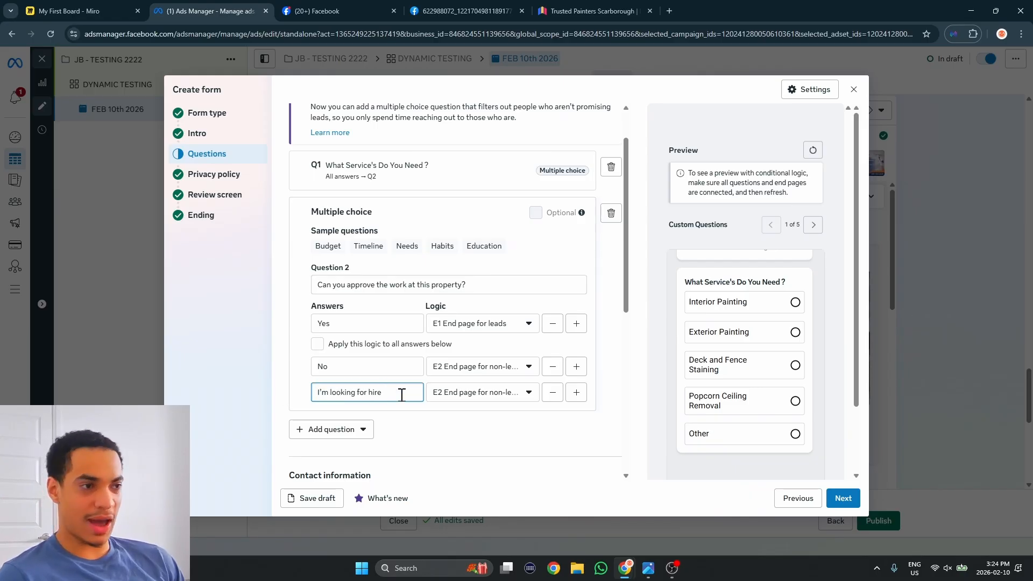
pyautogui.scroll(1, 409, 398)
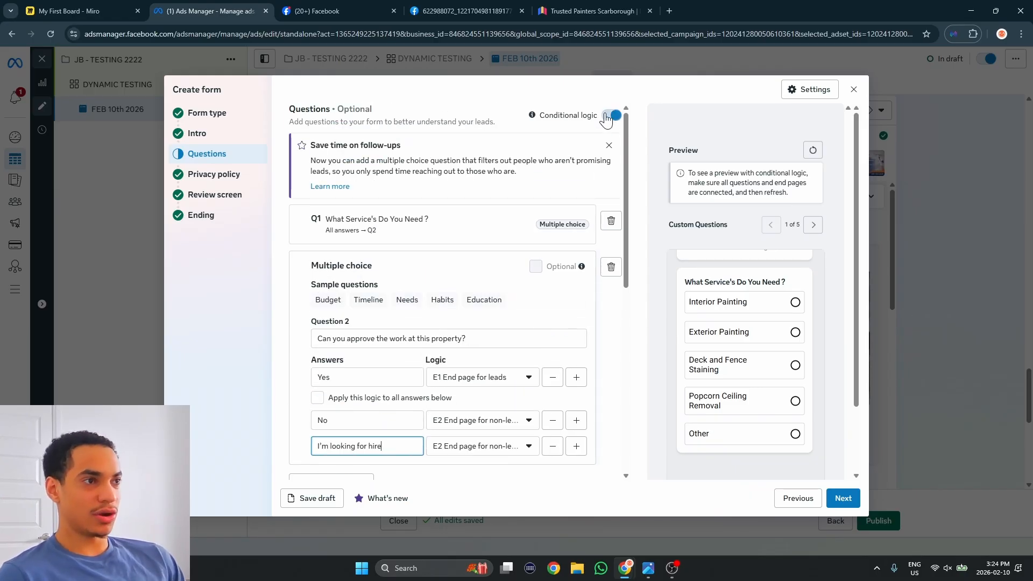
pyautogui.scroll(-1, 493, 258)
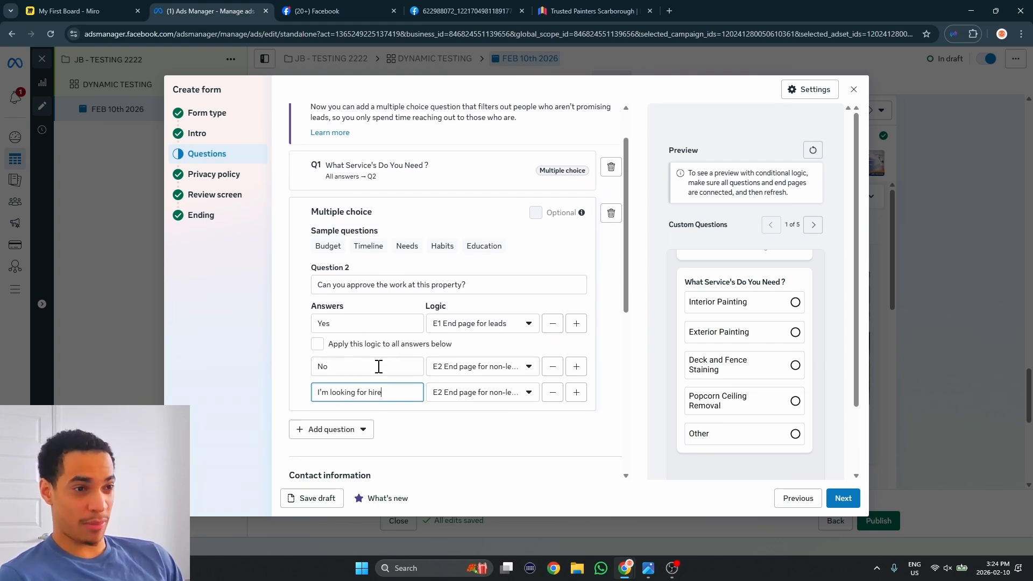
pyautogui.click(499, 397)
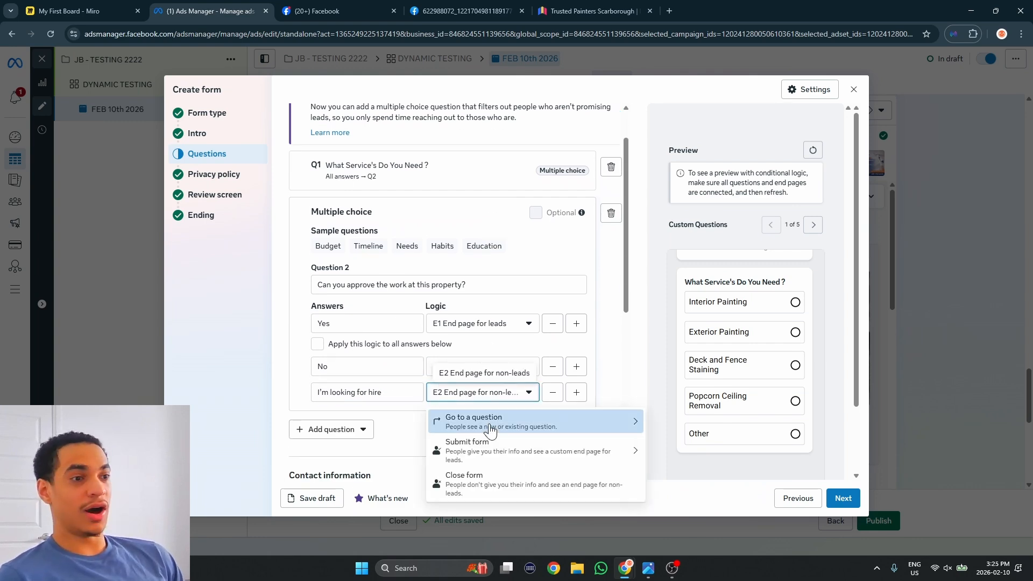
pyautogui.click(447, 397)
pyautogui.scroll(-1, 430, 408)
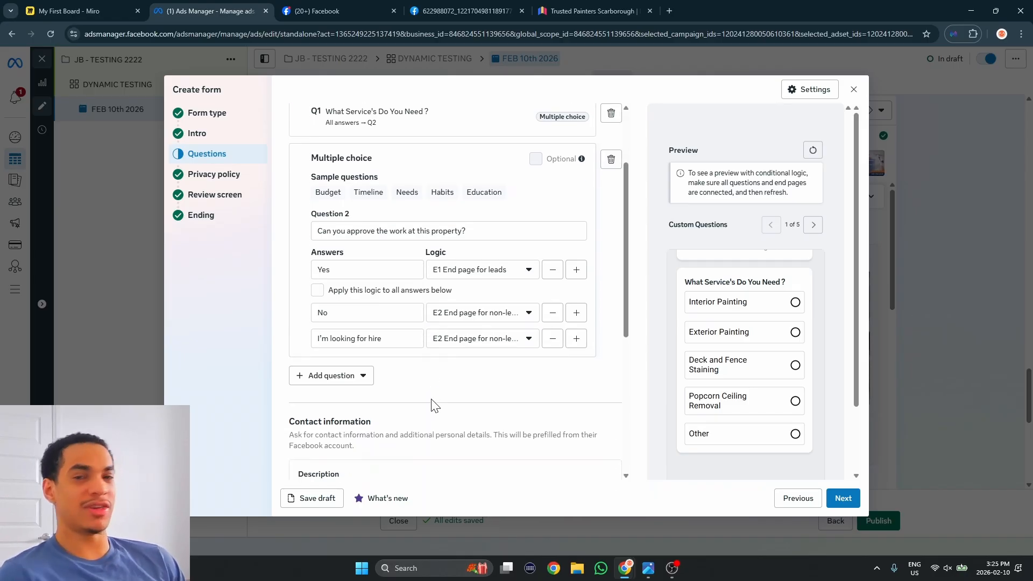
# Step: Examine the contact information description, its text in the form preview, and the requested contact fields
pyautogui.scroll(-4, 461, 408)
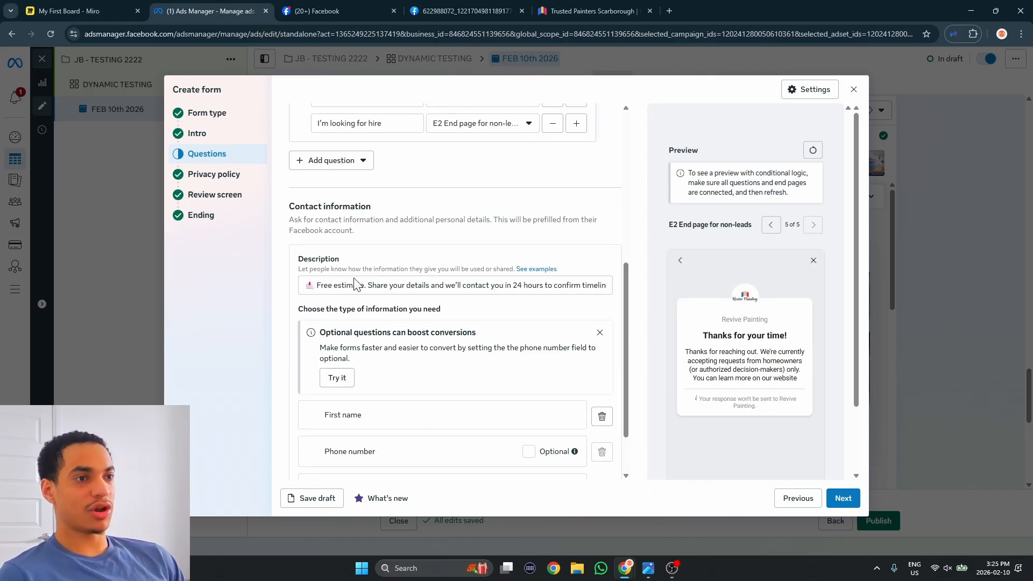
pyautogui.doubleClick(355, 285)
pyautogui.click(378, 286)
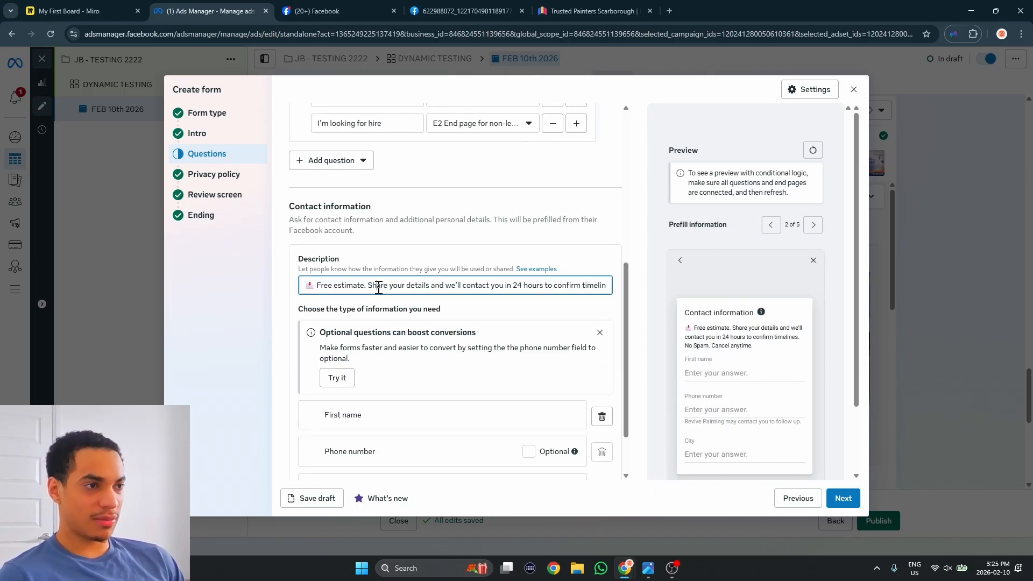
pyautogui.click(687, 329)
pyautogui.moveTo(759, 329); pyautogui.dragTo(784, 352)
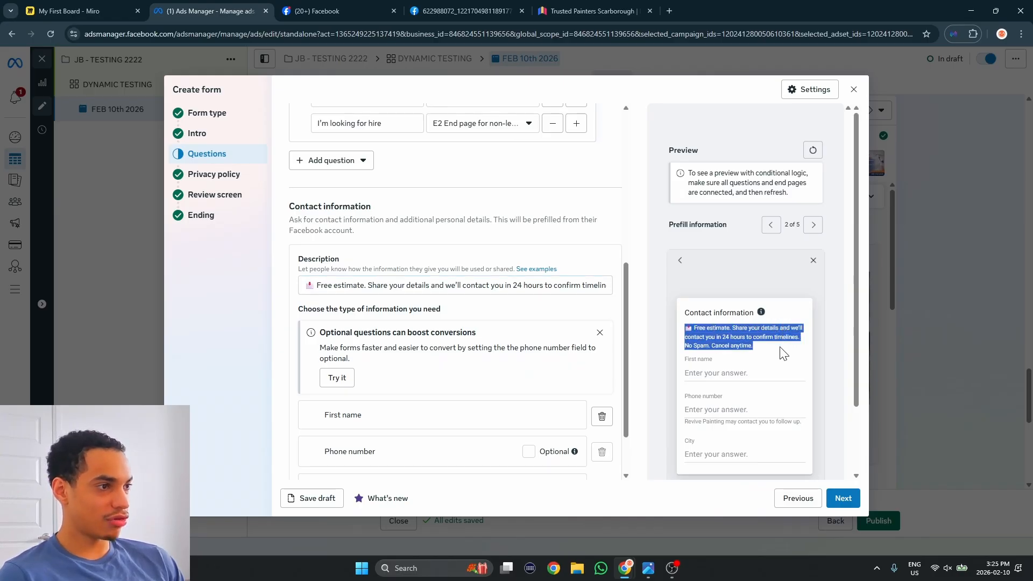
pyautogui.click(771, 357)
pyautogui.scroll(-2, 415, 372)
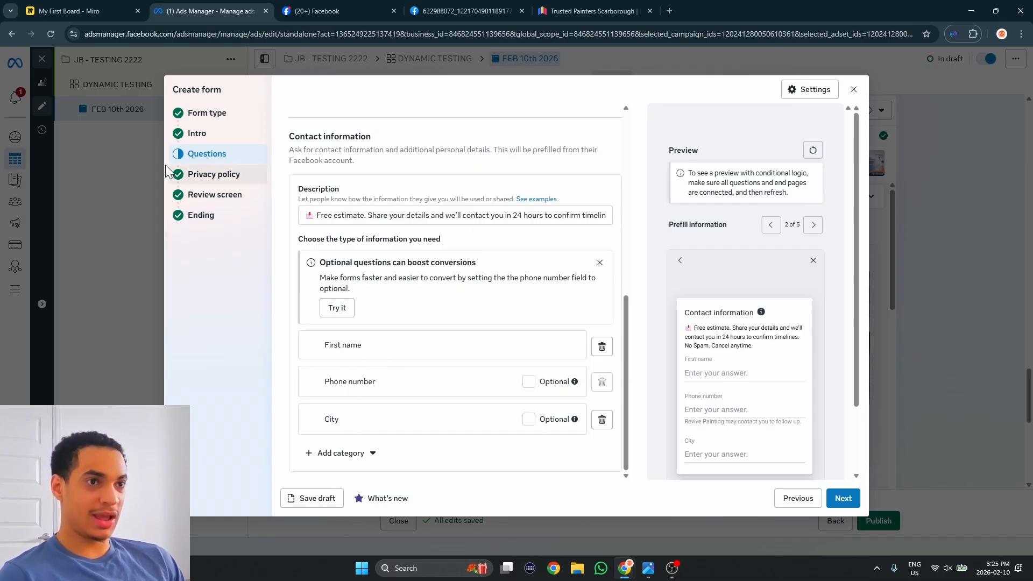
# Step: Examine the form's privacy policy link and its review screen section
pyautogui.click(201, 178)
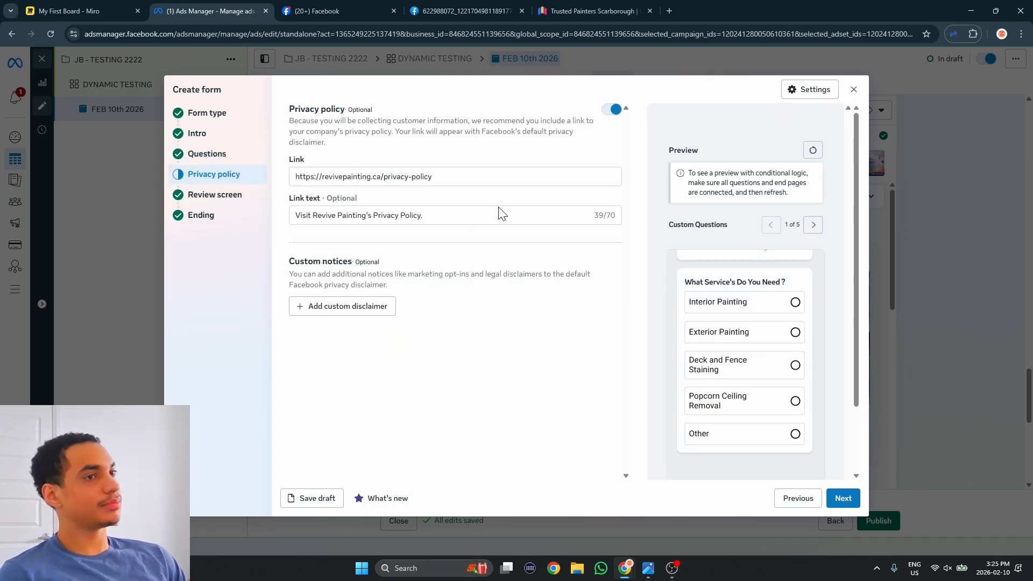
pyautogui.moveTo(437, 177); pyautogui.dragTo(391, 172)
pyautogui.moveTo(468, 176); pyautogui.dragTo(398, 177)
pyautogui.click(465, 177)
pyautogui.click(216, 196)
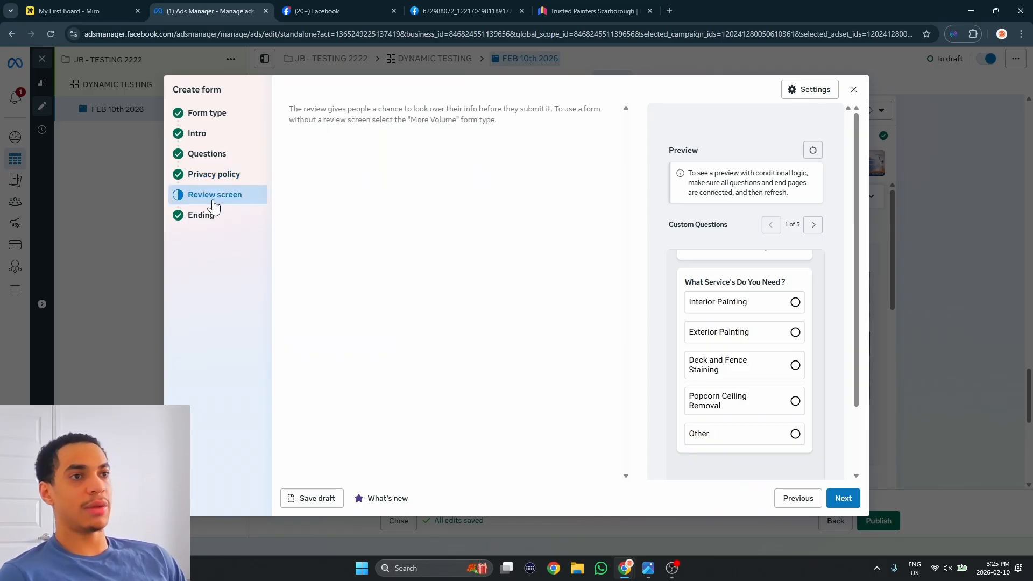
# Step: Examine the form's end pages for leads and non-leads, close the duplicate without creating it, and return to the ad's text options
pyautogui.click(232, 215)
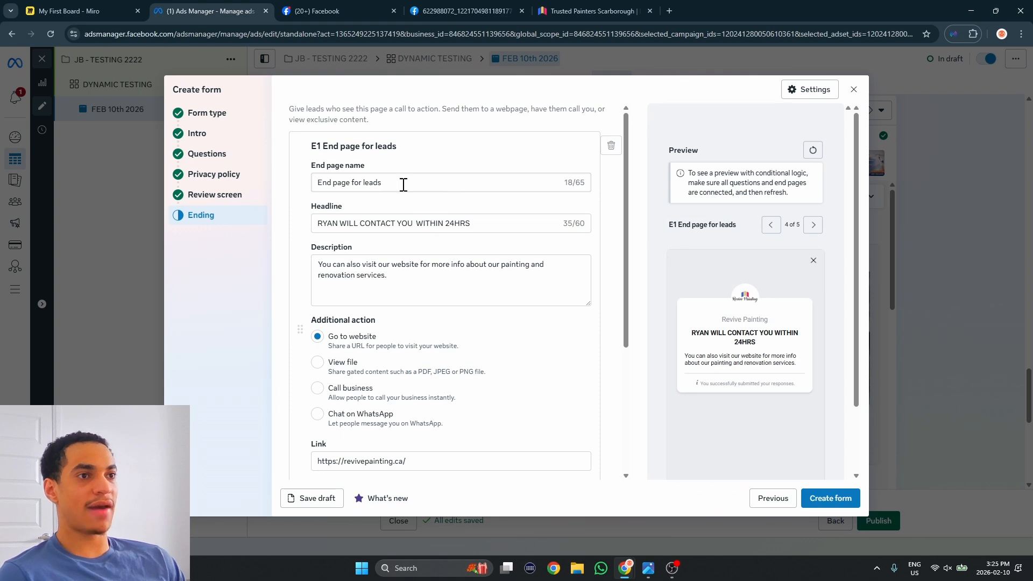
pyautogui.scroll(-1, 414, 194)
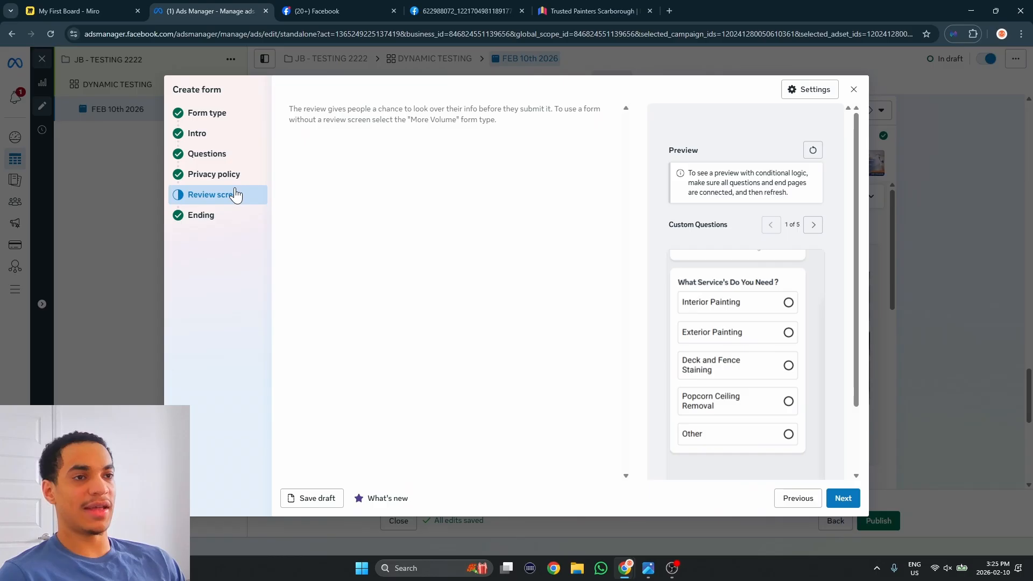
pyautogui.click(225, 214)
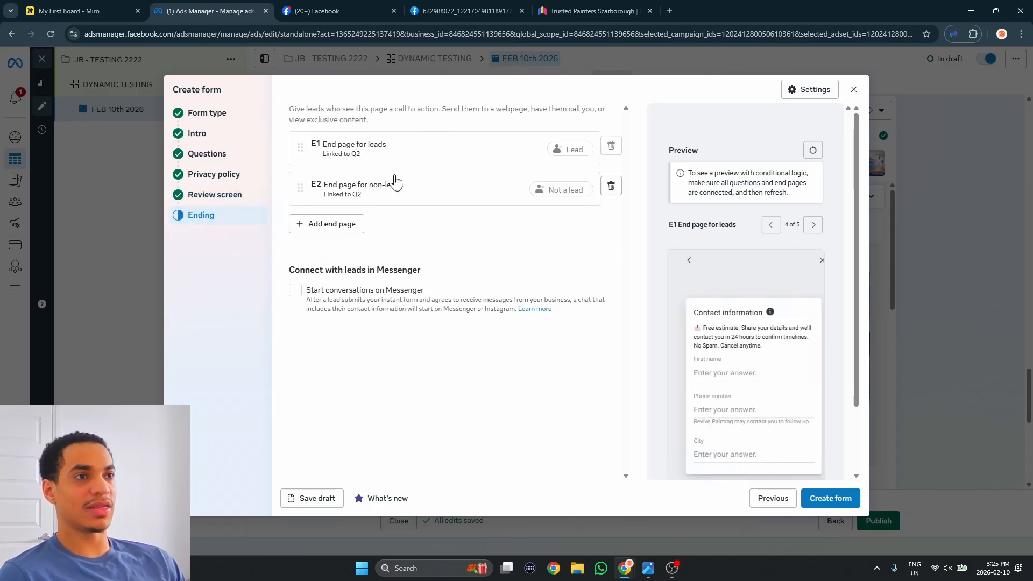
pyautogui.click(462, 187)
pyautogui.scroll(-1, 474, 237)
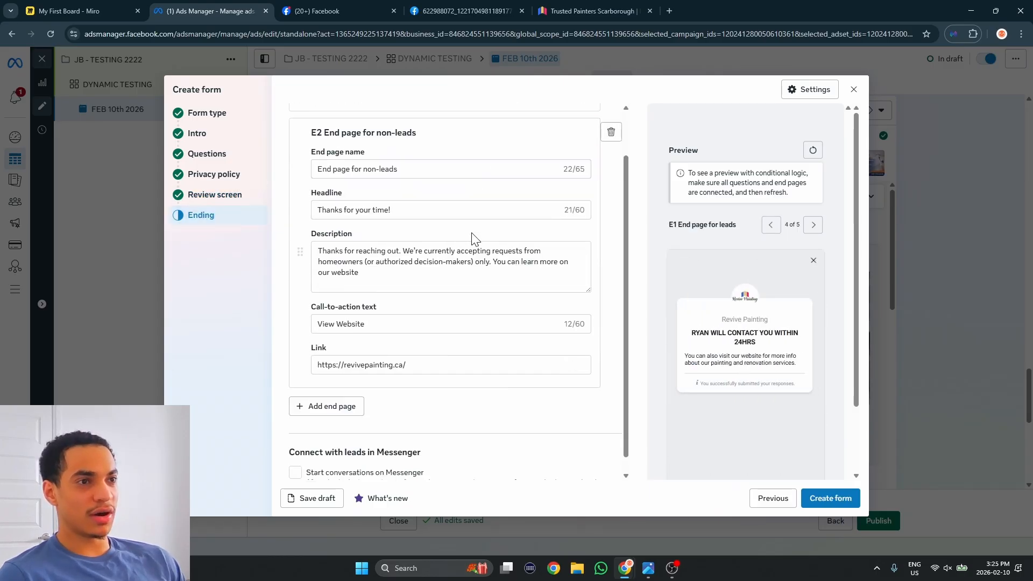
pyautogui.scroll(1, 474, 238)
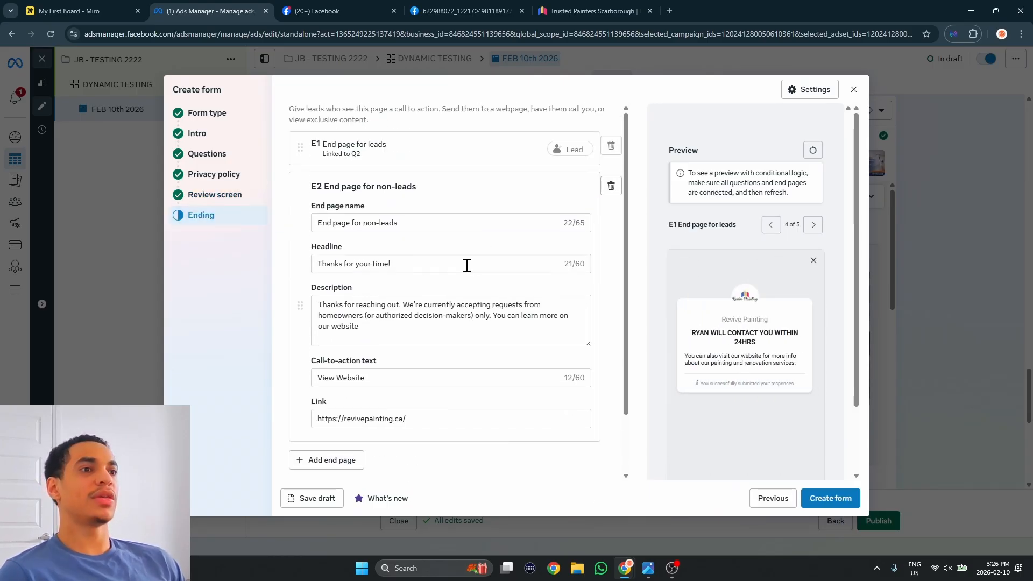
pyautogui.moveTo(370, 331); pyautogui.dragTo(314, 302)
pyautogui.click(381, 328)
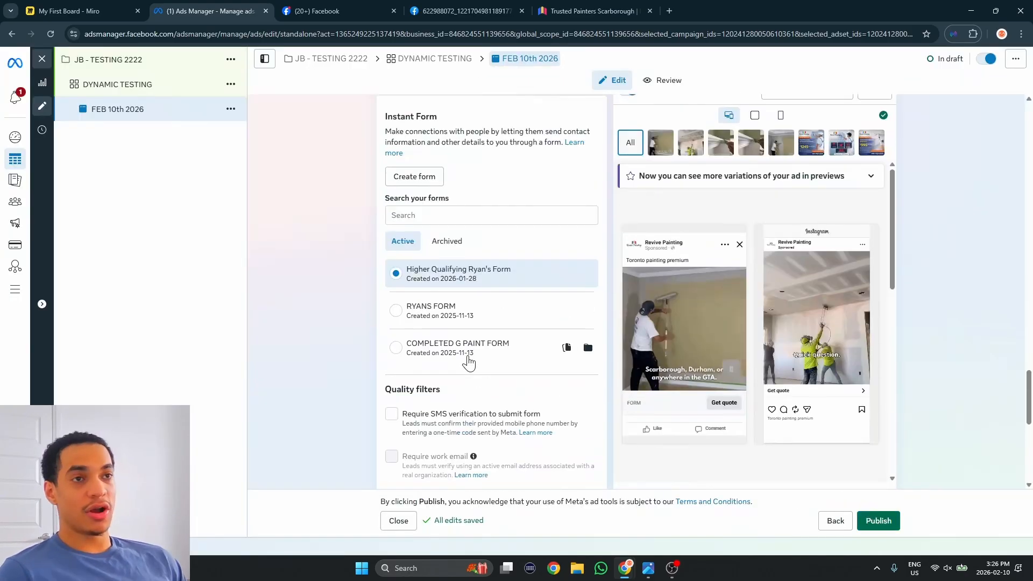
pyautogui.scroll(5, 586, 340)
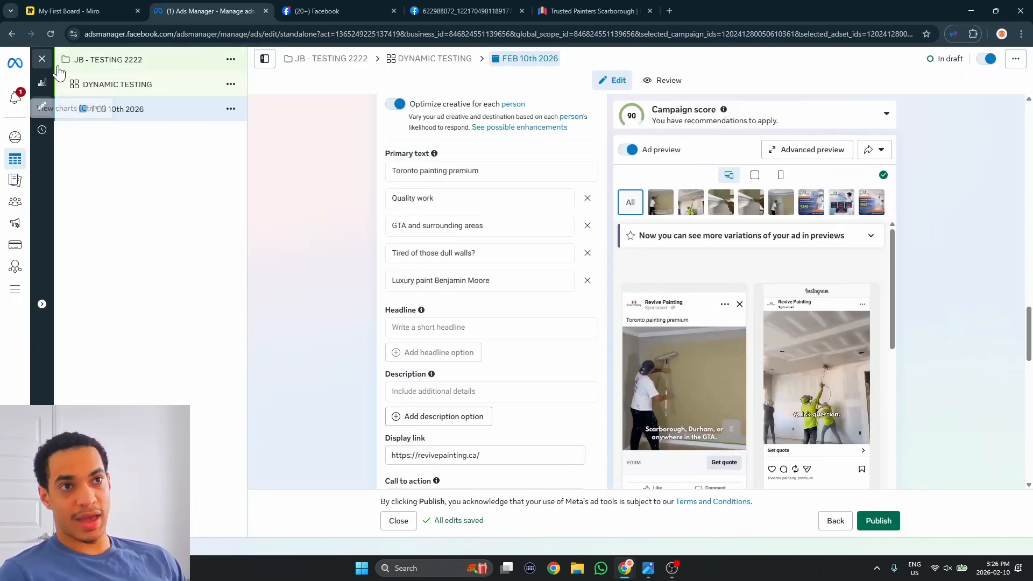
# Step: Switch to the Miro board to review the Testing diagram, and return to Ads Manager to examine the ad sets' creative breakdown
pyautogui.click(76, 12)
pyautogui.scroll(1, 547, 208)
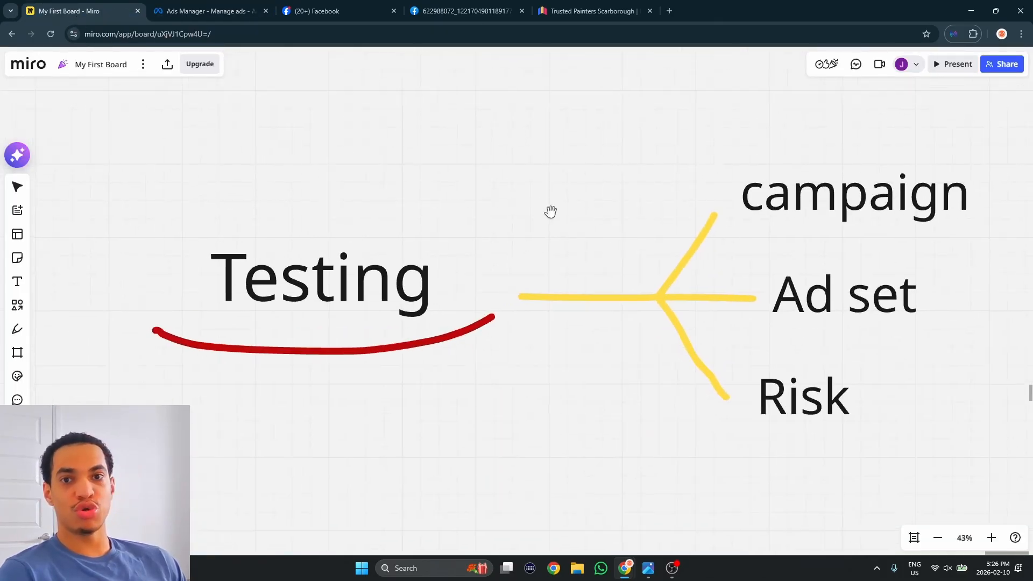
pyautogui.click(251, 12)
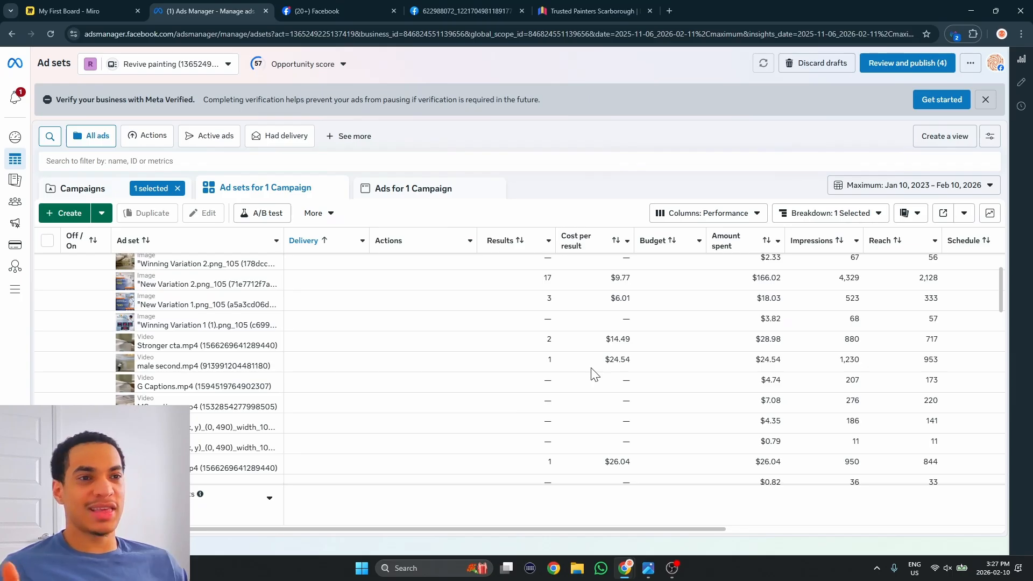
pyautogui.scroll(2, 210, 294)
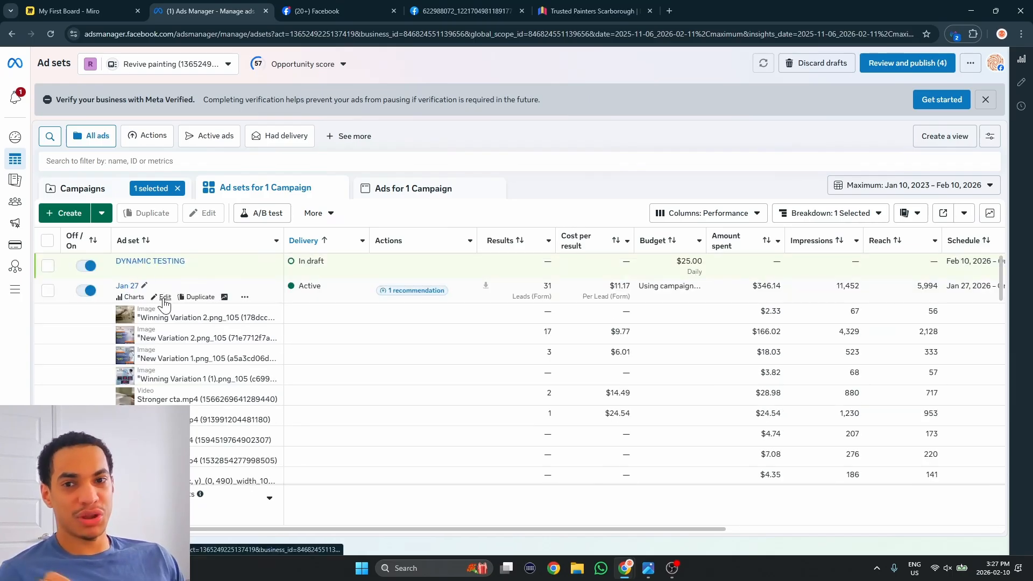
# Step: Open the JAN 27 CREATIVES ad in the Jan 27 ad set, examine its images and videos, and close the editor
pyautogui.click(163, 298)
pyautogui.click(123, 144)
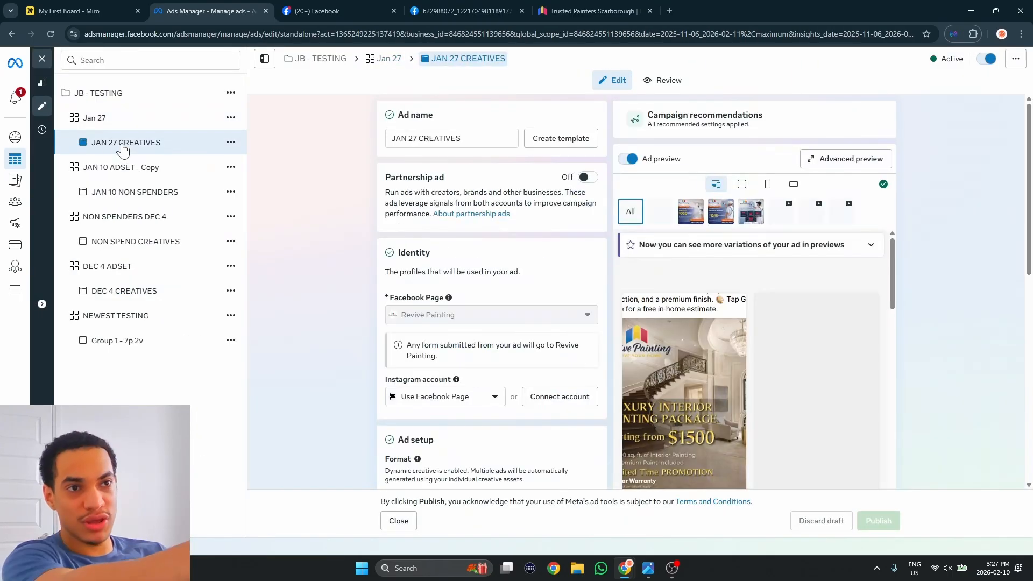
pyautogui.scroll(4, 540, 367)
pyautogui.scroll(-3, 538, 370)
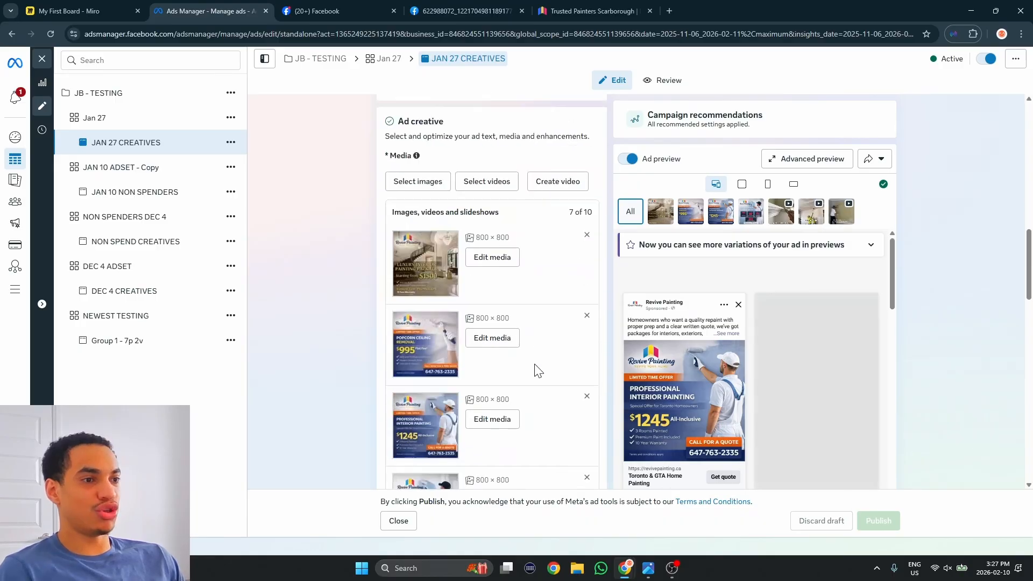
pyautogui.scroll(-2, 538, 370)
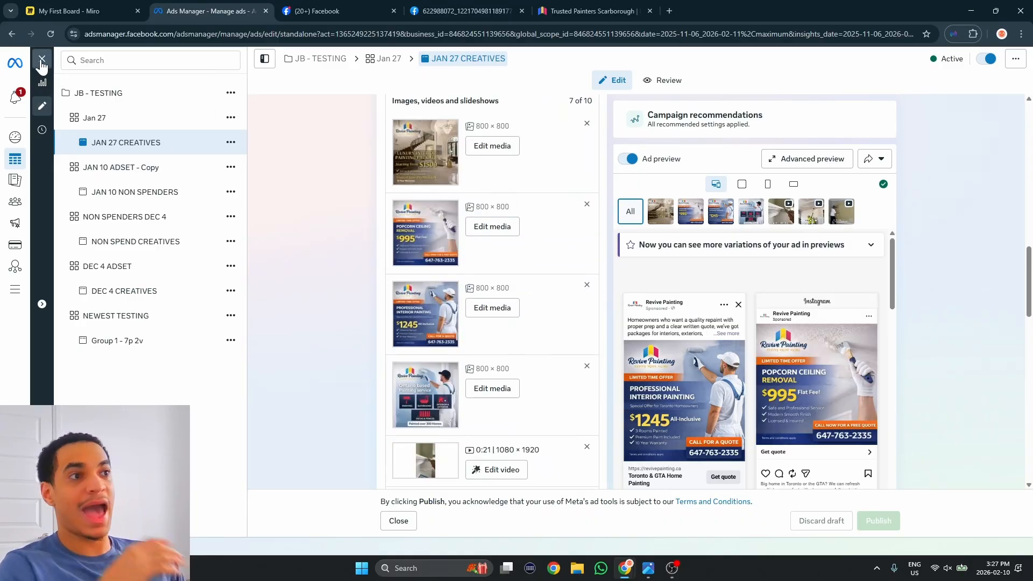
pyautogui.click(41, 60)
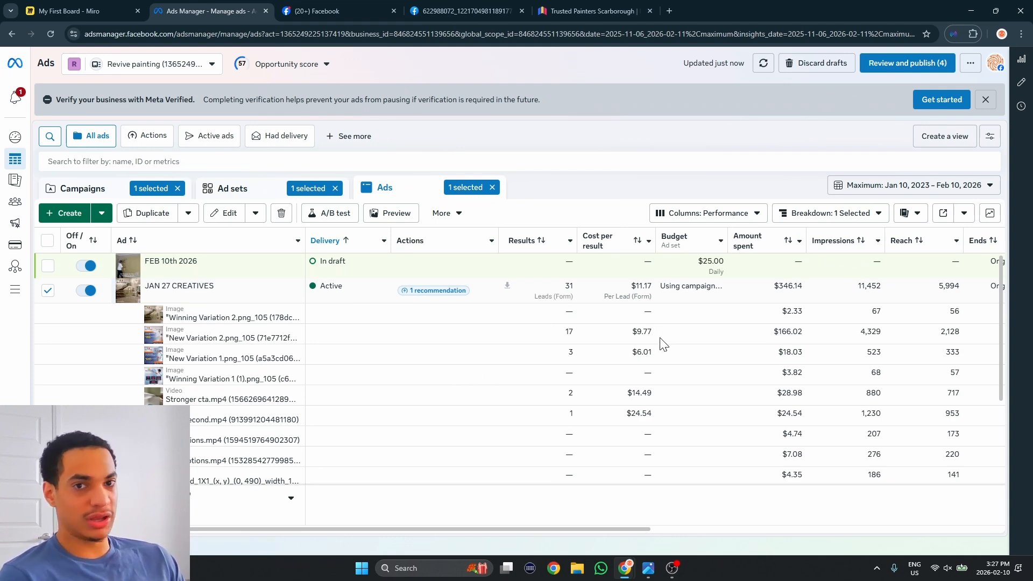
# Step: Check the Monitoring diagram on the Miro board and the list of campaigns in Ads Manager
pyautogui.scroll(-2, 667, 344)
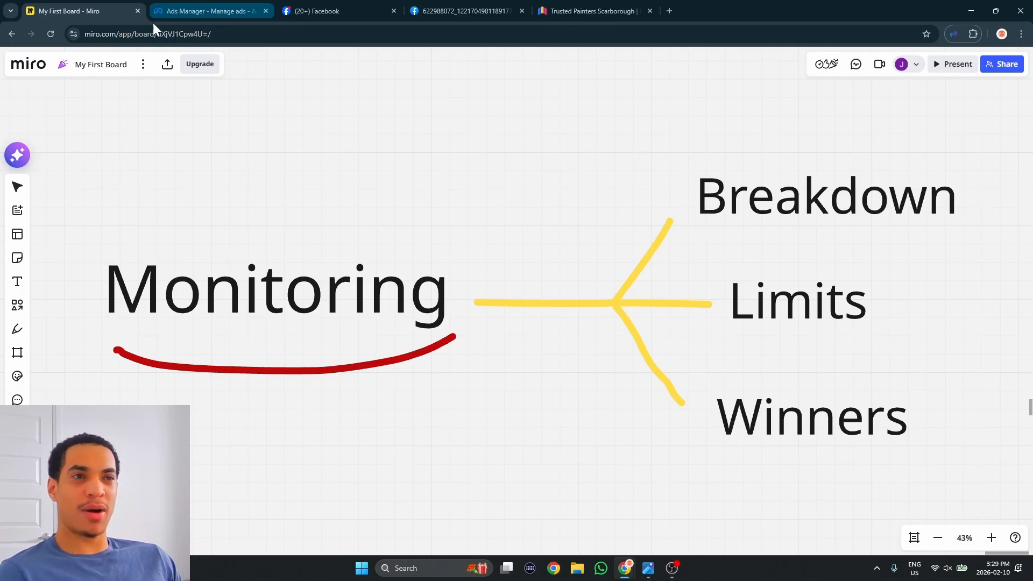
pyautogui.click(189, 8)
pyautogui.click(89, 188)
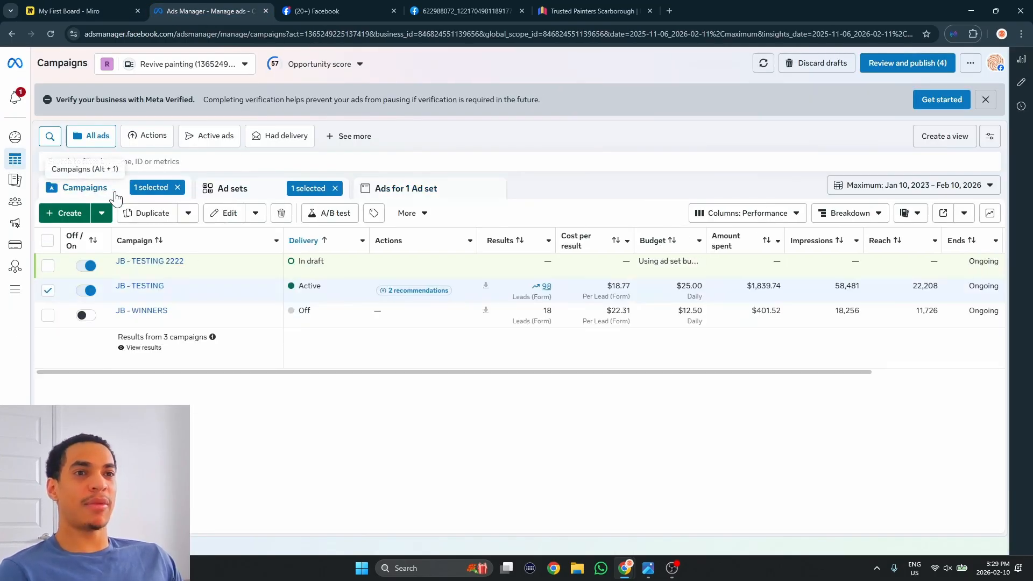
pyautogui.click(75, 11)
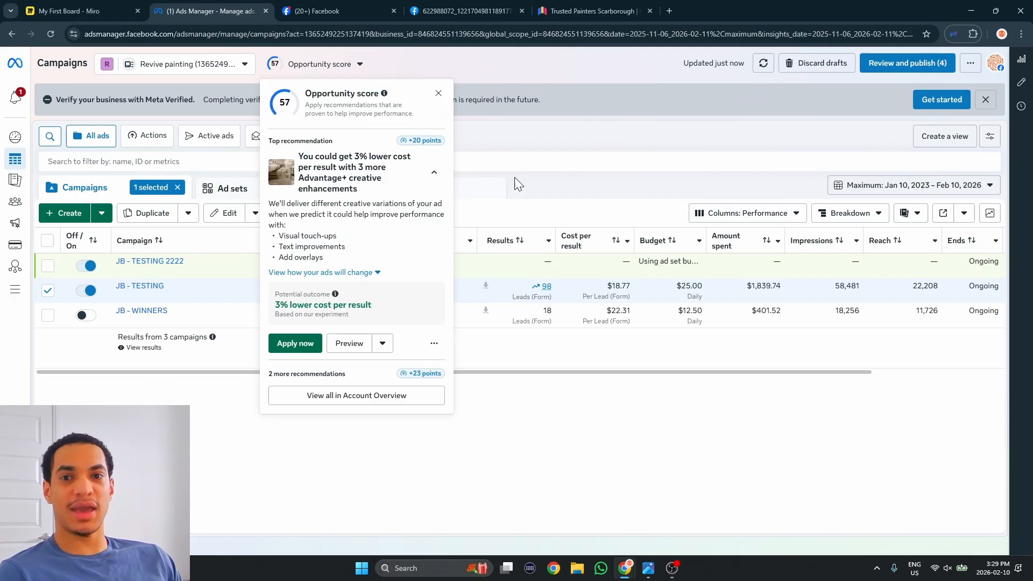
# Step: Dismiss the opportunity score details and limit the campaign report to the last 7 days
pyautogui.click(438, 93)
pyautogui.click(990, 186)
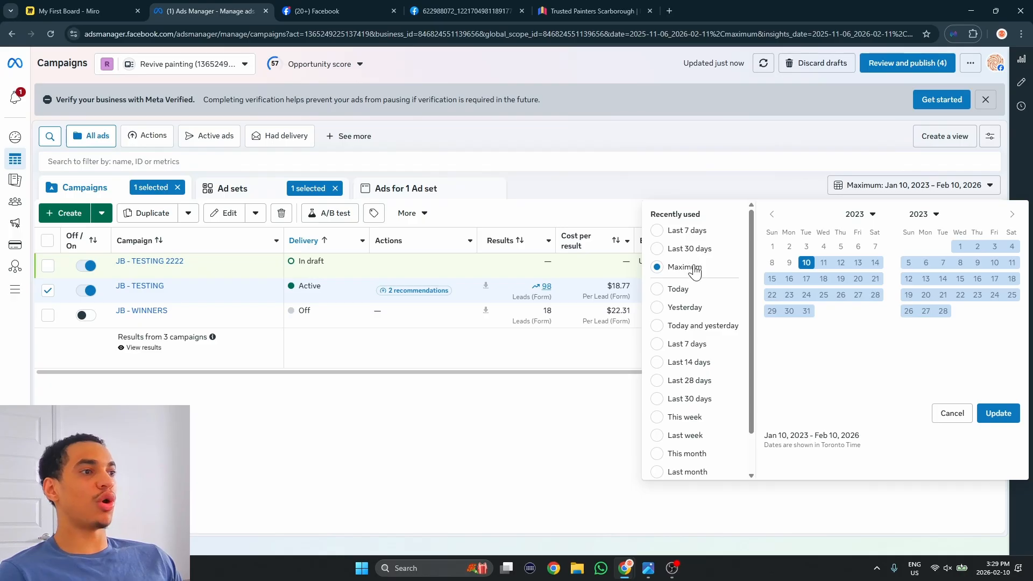
pyautogui.click(688, 235)
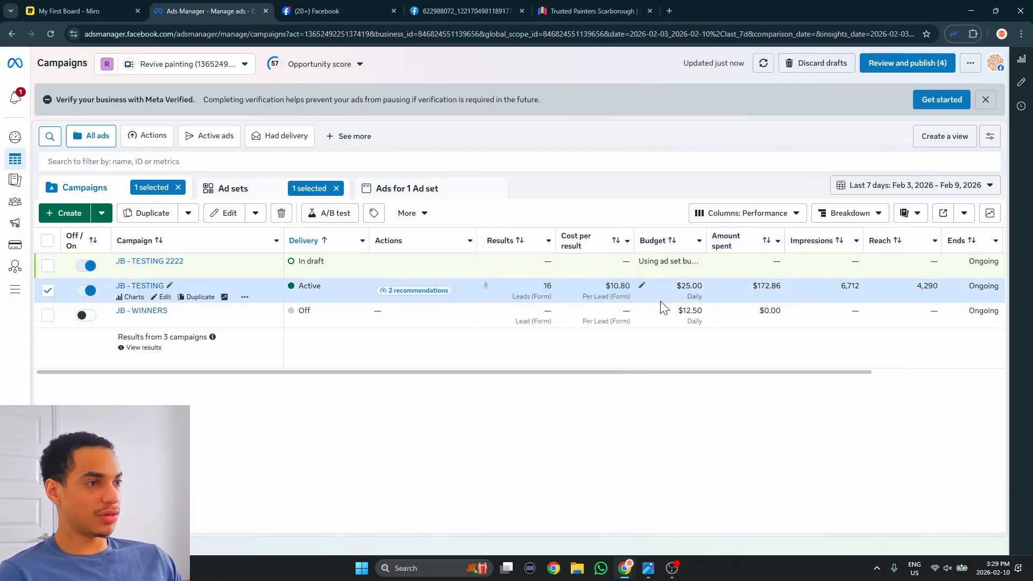
# Step: Break down the ad set results by image, video and slideshow, and examine the cost and leads of each Jan 27 creative
pyautogui.click(246, 194)
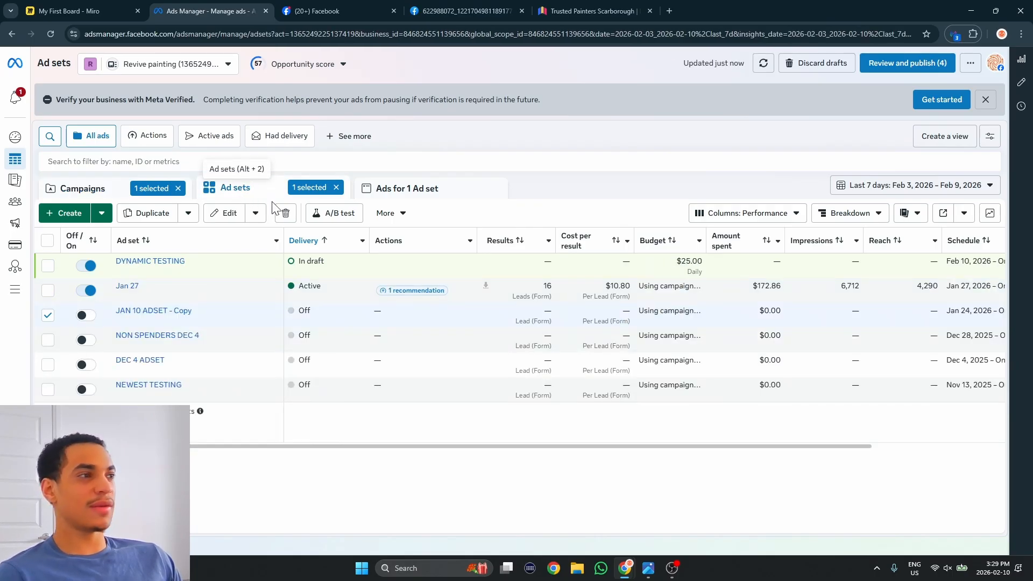
pyautogui.click(848, 226)
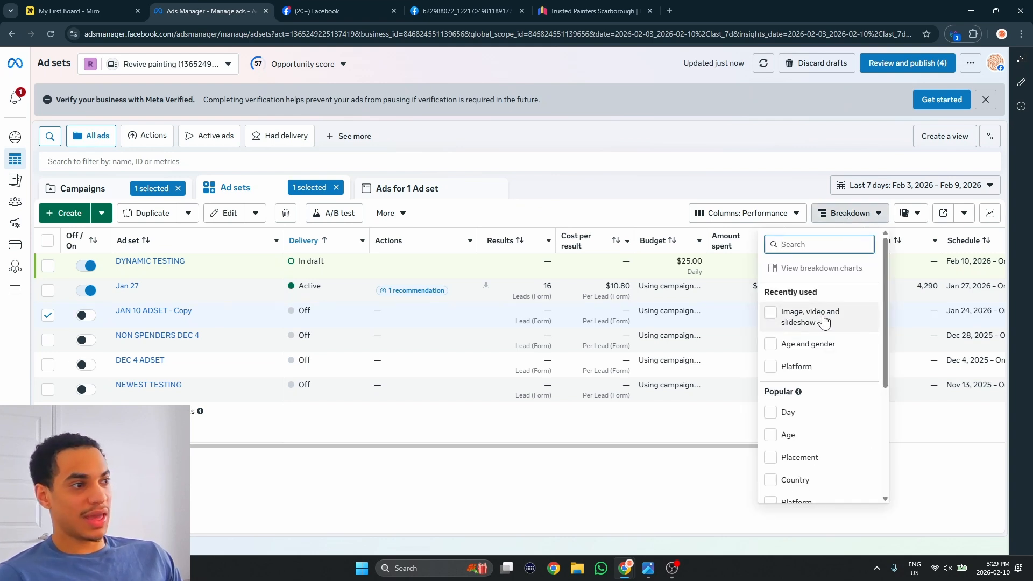
pyautogui.click(771, 321)
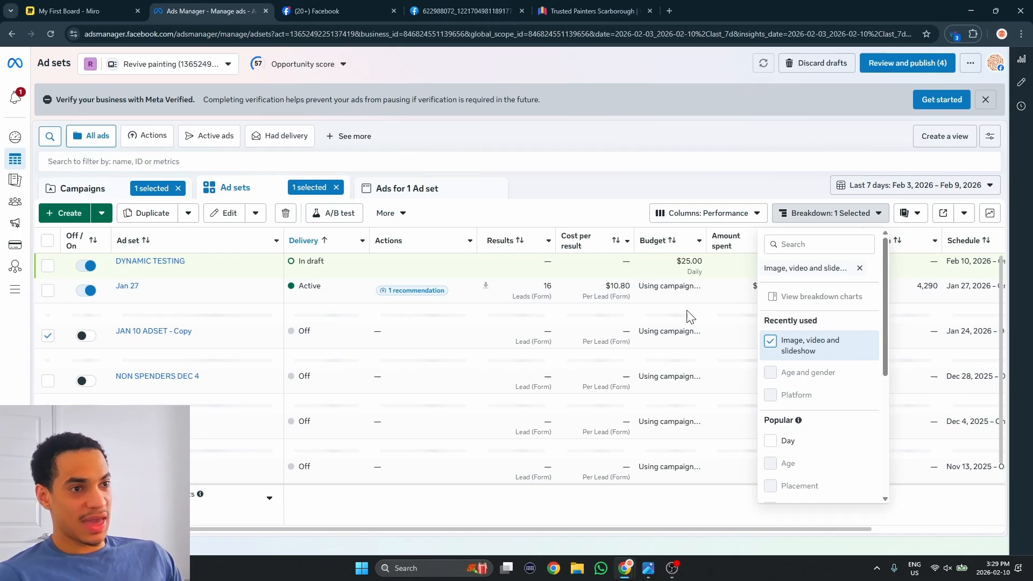
pyautogui.click(590, 192)
pyautogui.scroll(-1, 724, 231)
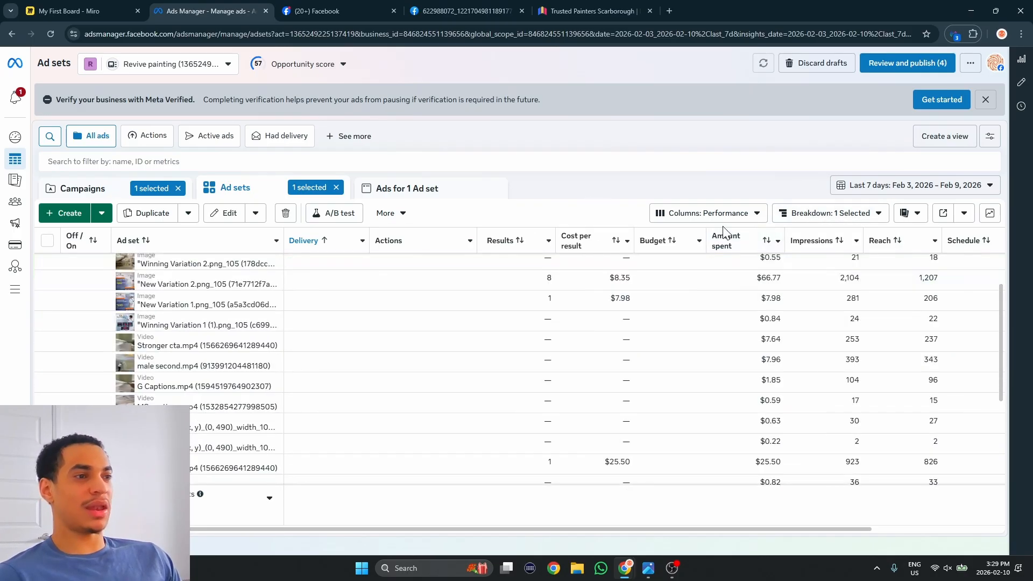
pyautogui.scroll(1, 705, 318)
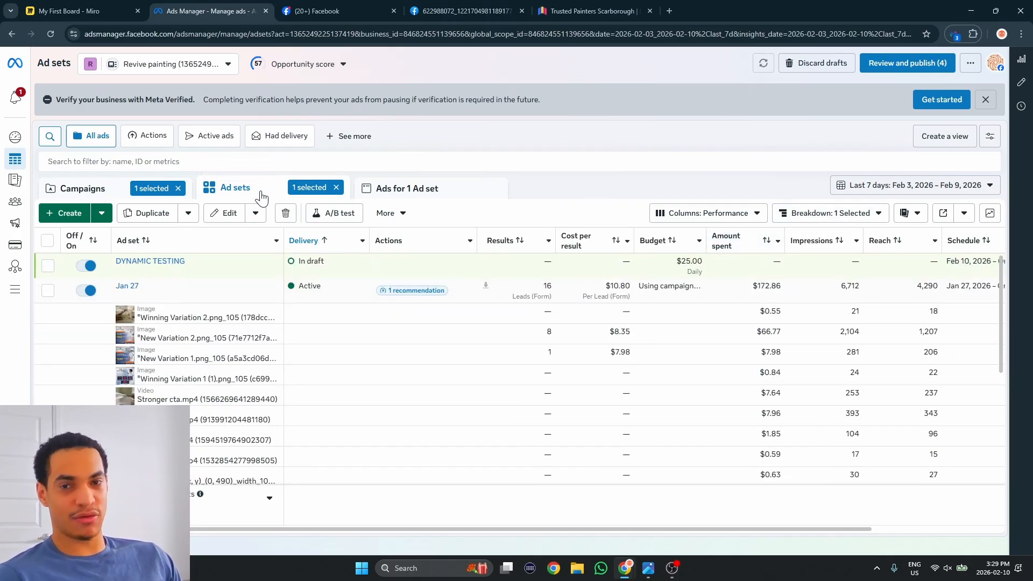
# Step: Return to the Miro board and review the Monitoring diagram's branches, moving on to the Scaling diagram
pyautogui.hotkey('ctrl', 'shift', 'Tab')
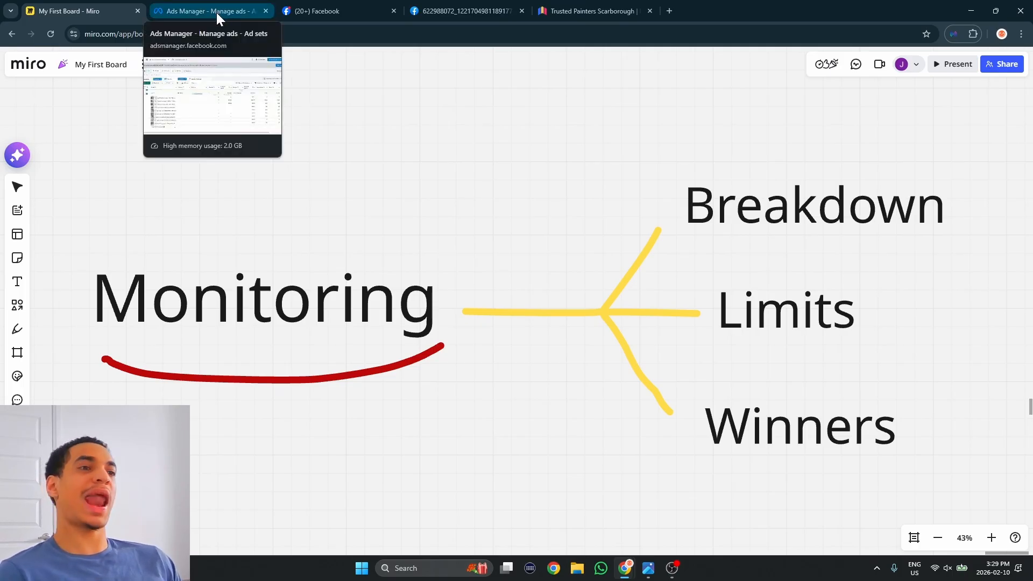
pyautogui.scroll(-2, 592, 191)
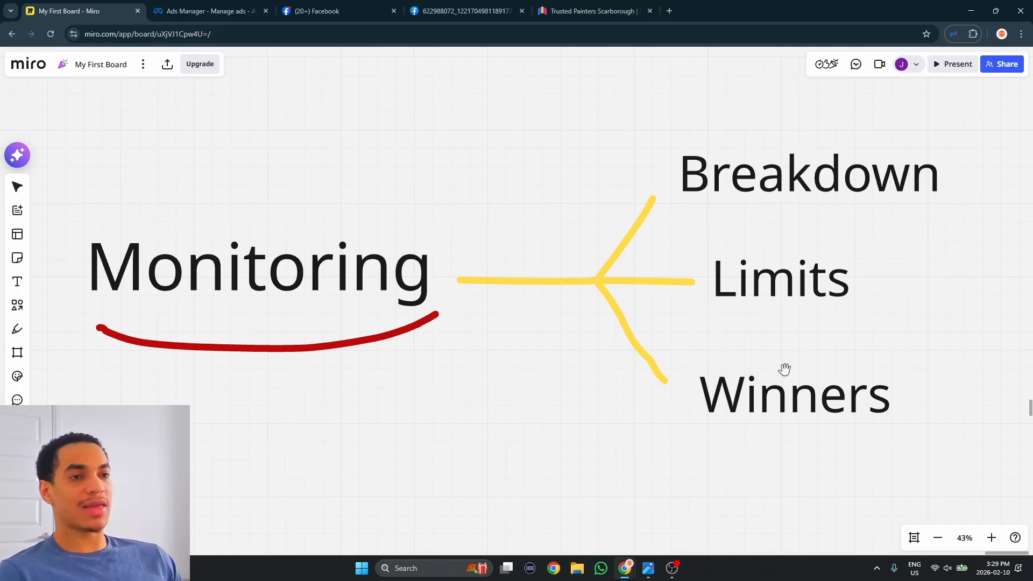
pyautogui.click(791, 392)
pyautogui.click(775, 459)
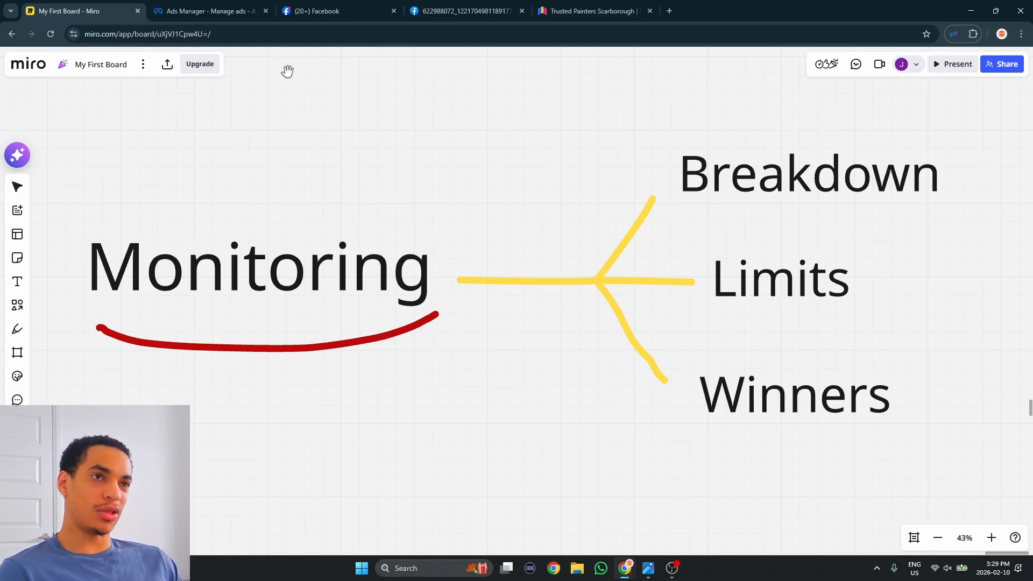
pyautogui.moveTo(439, 399); pyautogui.dragTo(460, 409)
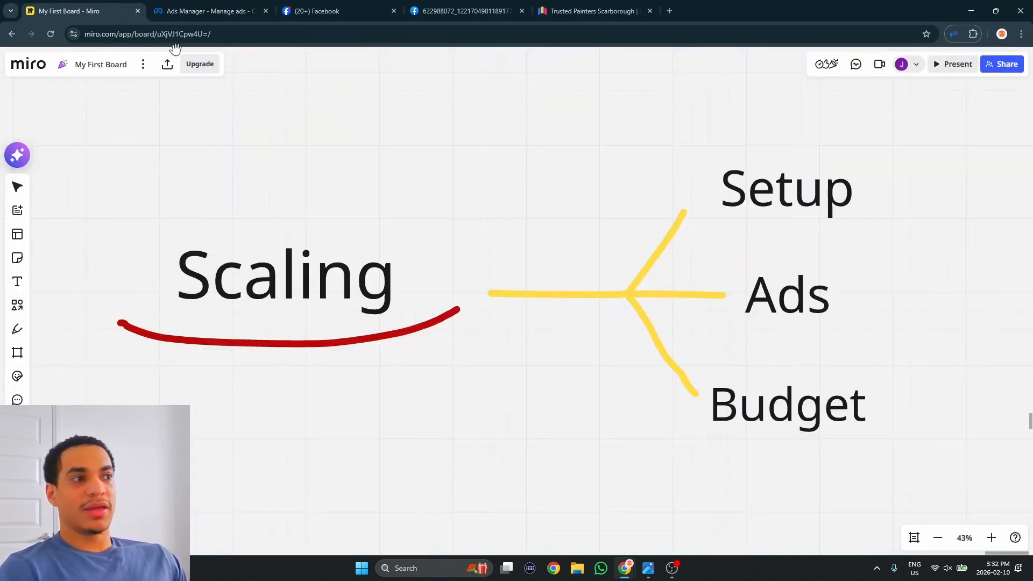
# Step: In Ads Manager, duplicate the JB - TESTING 2222 campaign once with its original setup, leaving out the Advantage+ creative and placements recommendations
pyautogui.click(238, 8)
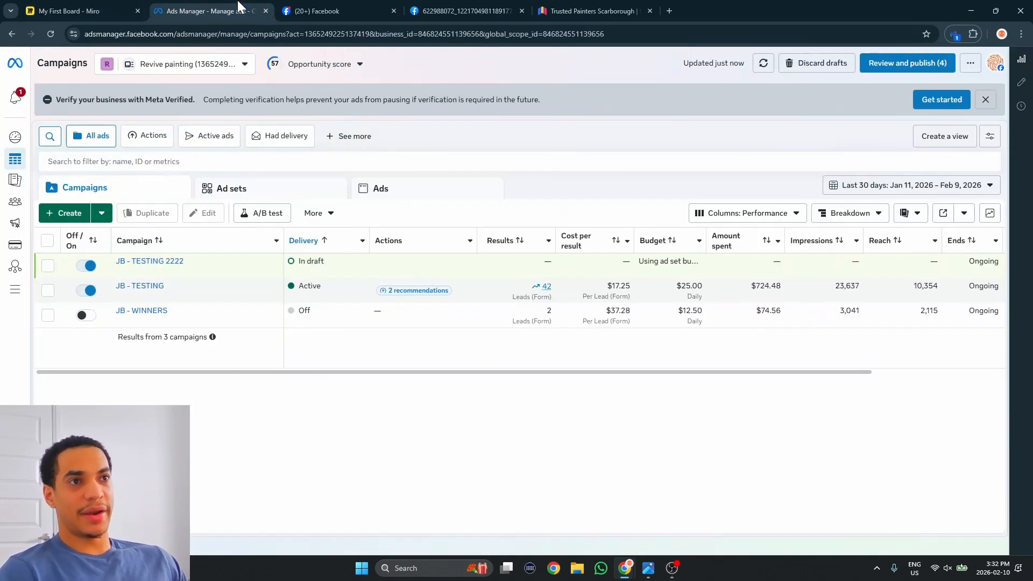
pyautogui.moveTo(168, 270)
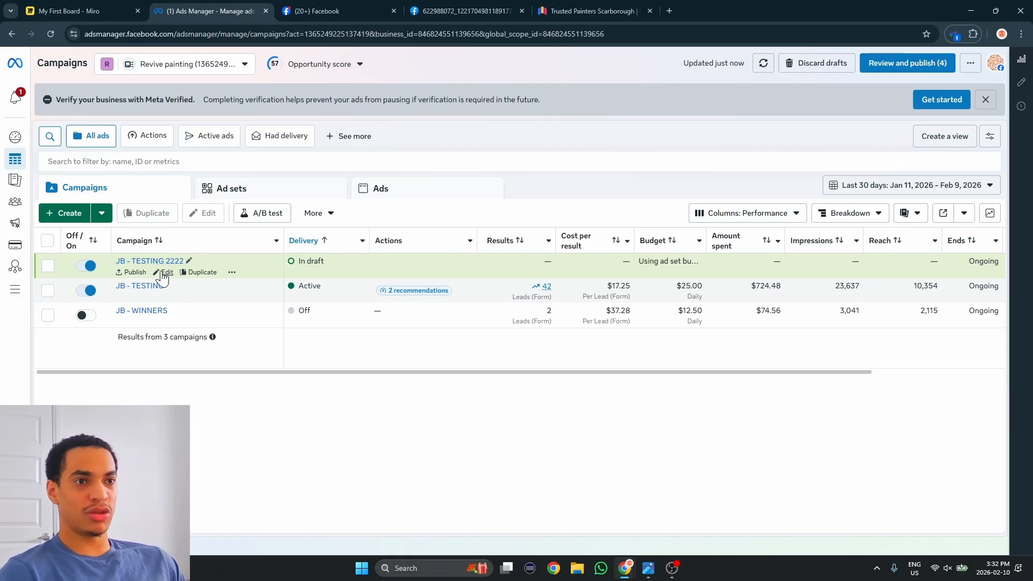
pyautogui.click(188, 268)
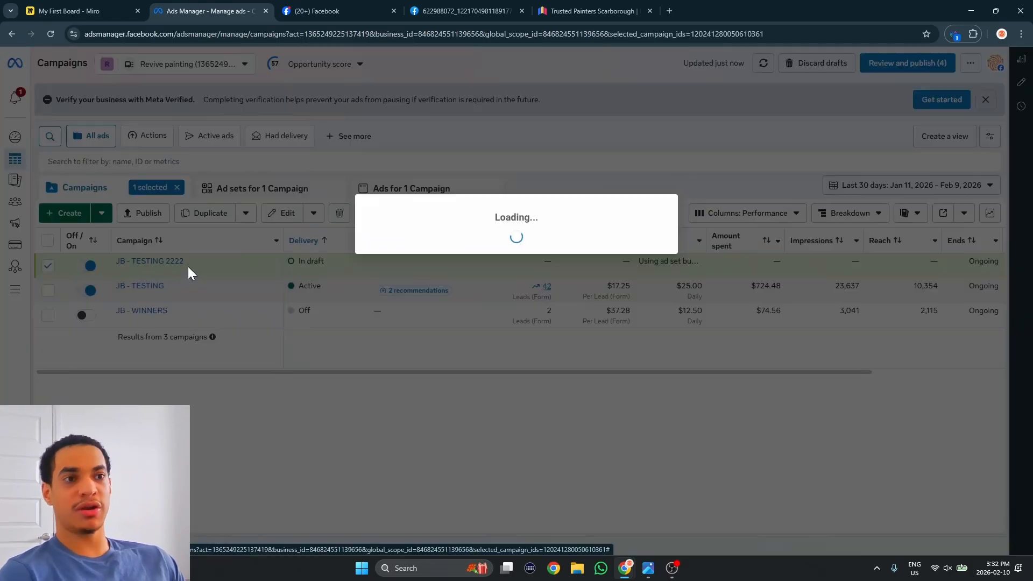
pyautogui.click(429, 242)
pyautogui.click(458, 260)
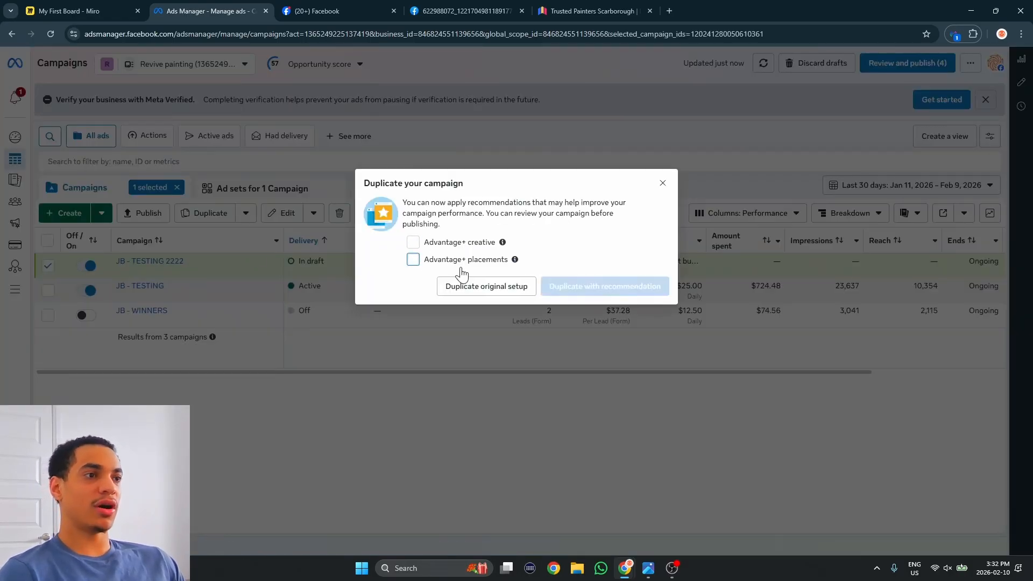
pyautogui.click(486, 289)
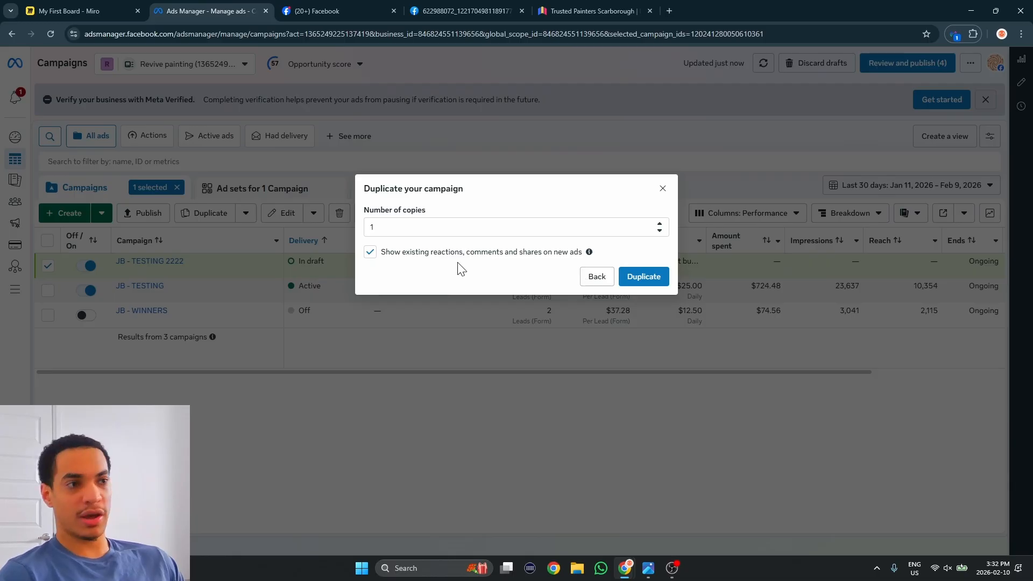
pyautogui.click(644, 276)
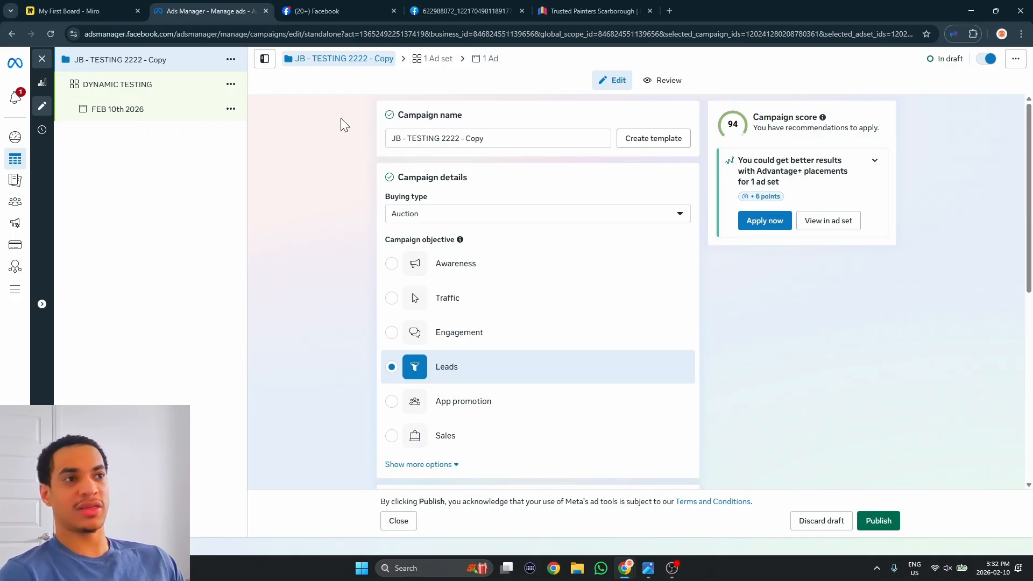
# Step: Rename the duplicated campaign to JB - WINNING and check its budget strategy
pyautogui.moveTo(508, 141); pyautogui.dragTo(410, 141)
pyautogui.write('WINNING')
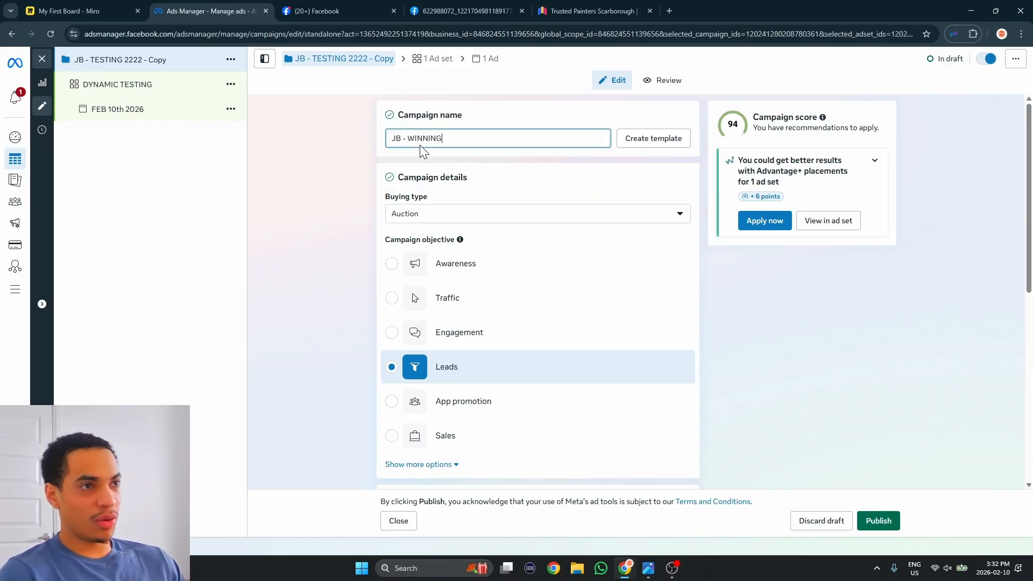
pyautogui.click(383, 152)
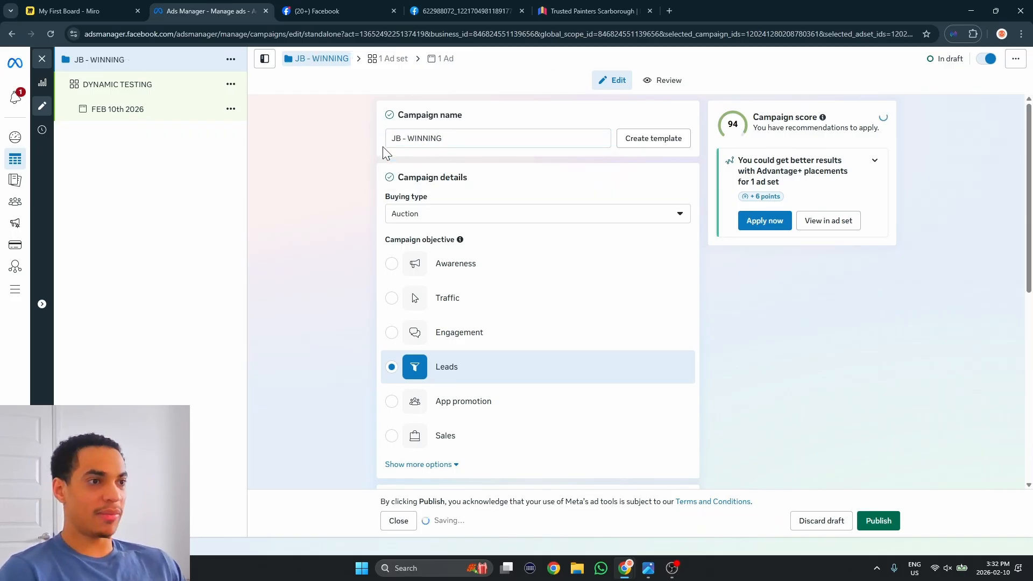
pyautogui.scroll(-5, 439, 234)
pyautogui.scroll(-2, 452, 259)
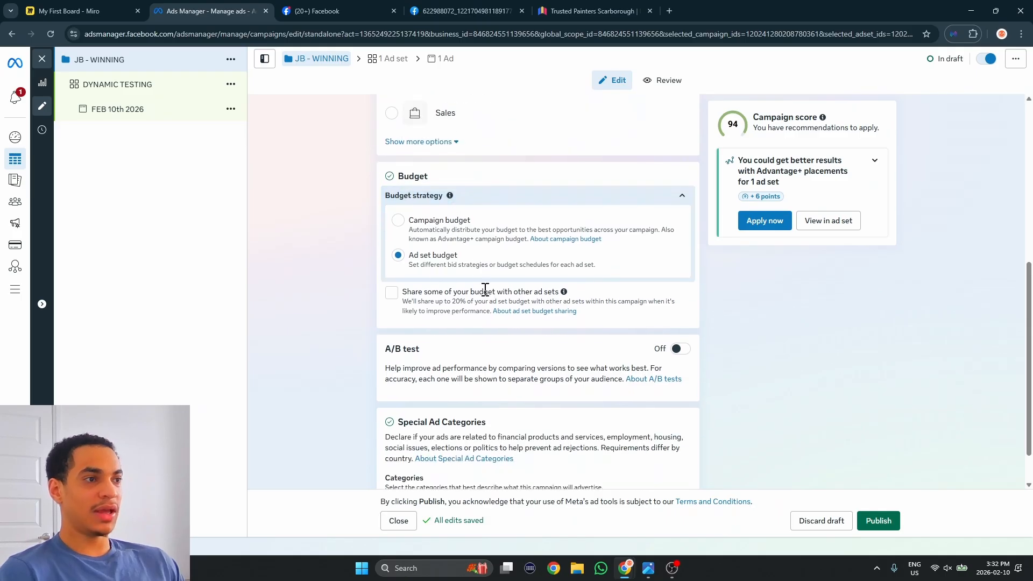
# Step: Turn off dynamic creative for the DYNAMIC TESTING ad set in the JB - WINNING campaign, accepting the deletion of extra creative assets
pyautogui.click(153, 87)
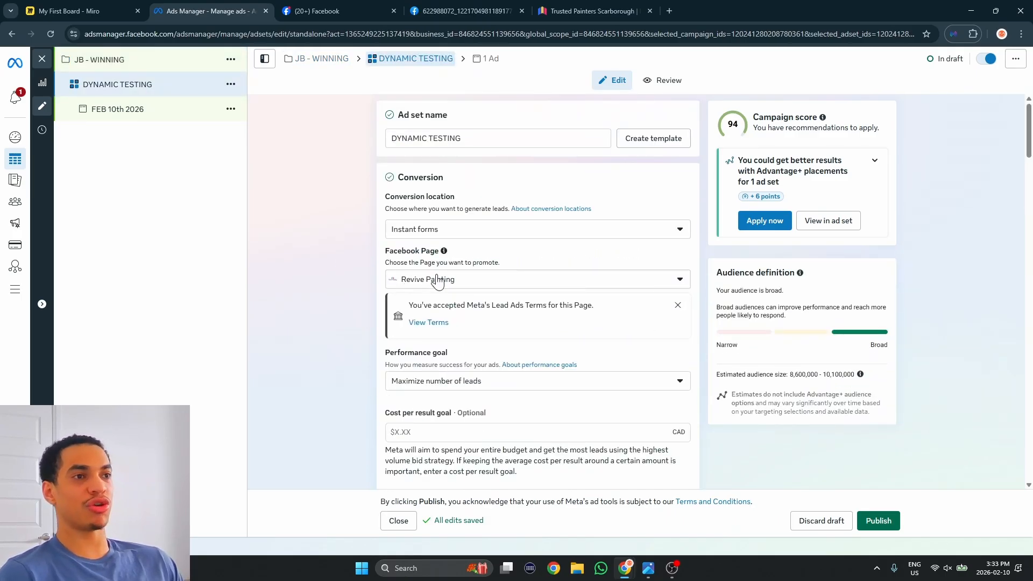
pyautogui.scroll(-6, 414, 281)
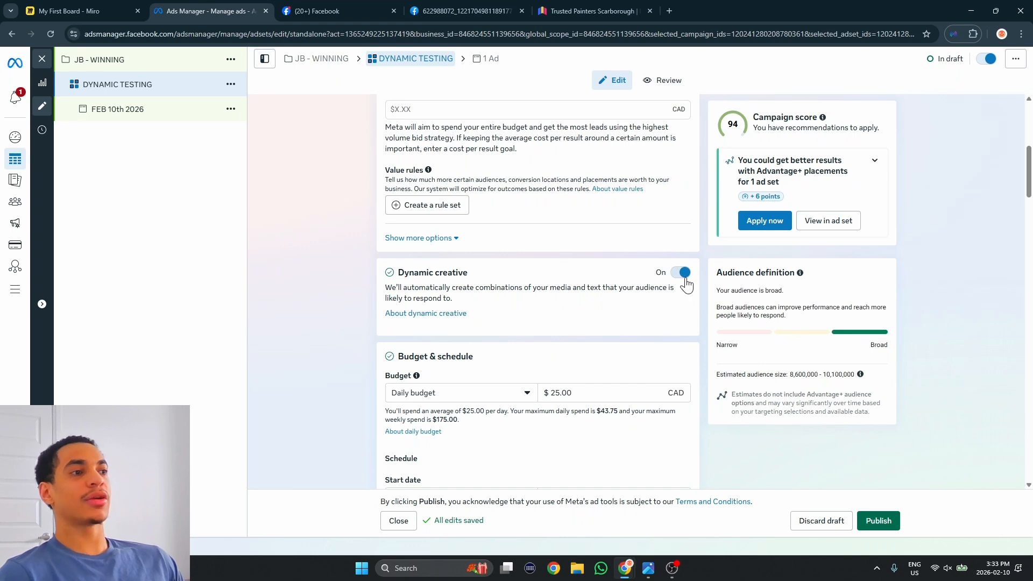
pyautogui.click(680, 274)
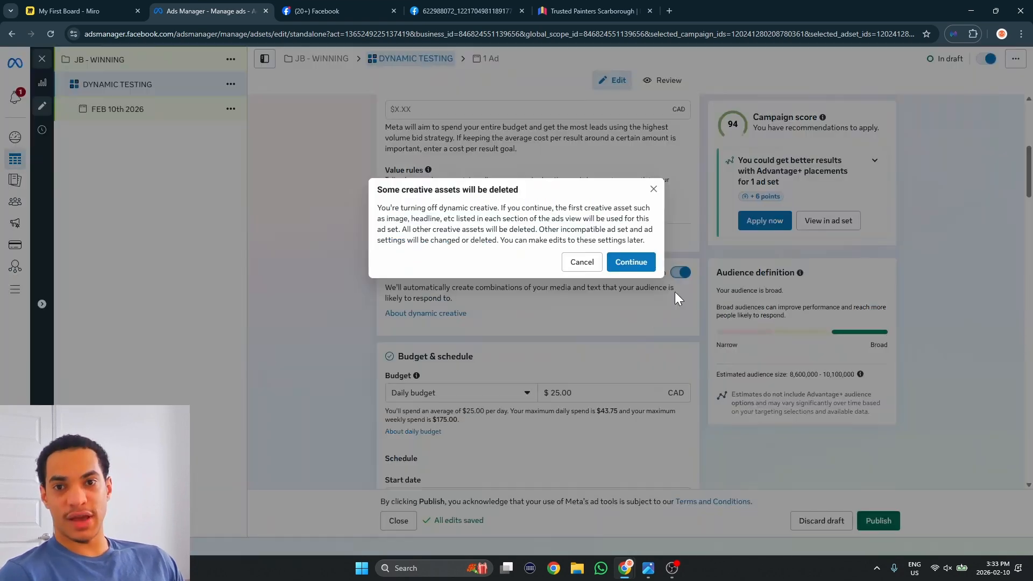
pyautogui.click(624, 269)
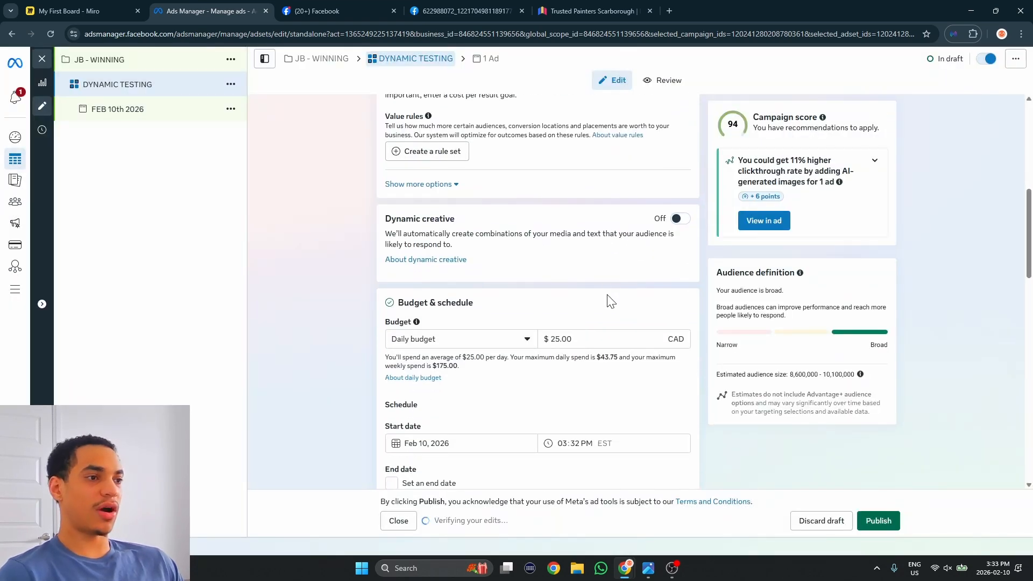
# Step: Set the DYNAMIC TESTING ad set's daily budget to $40 CAD and check its schedule and audience settings
pyautogui.click(585, 338)
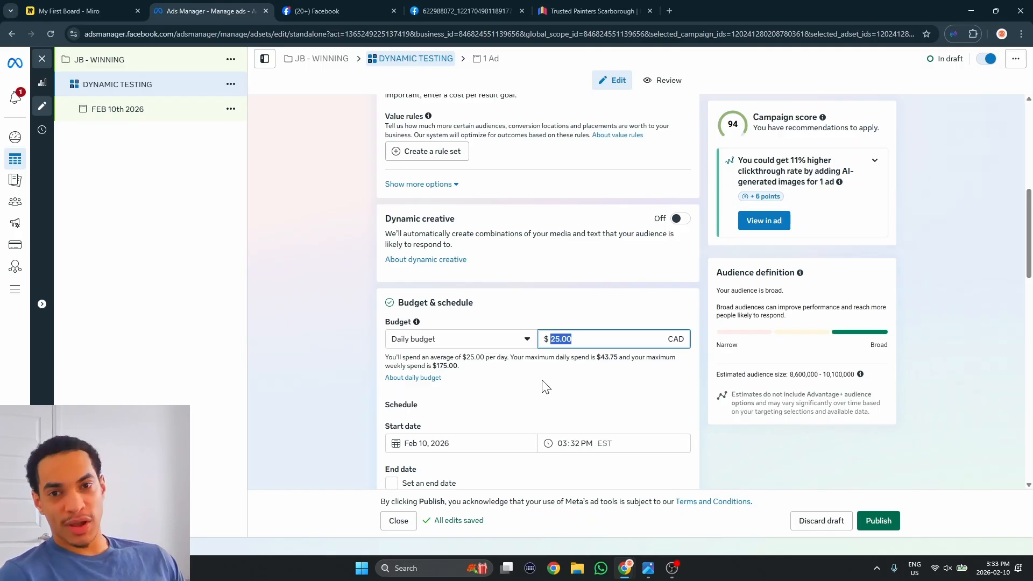
pyautogui.write('40')
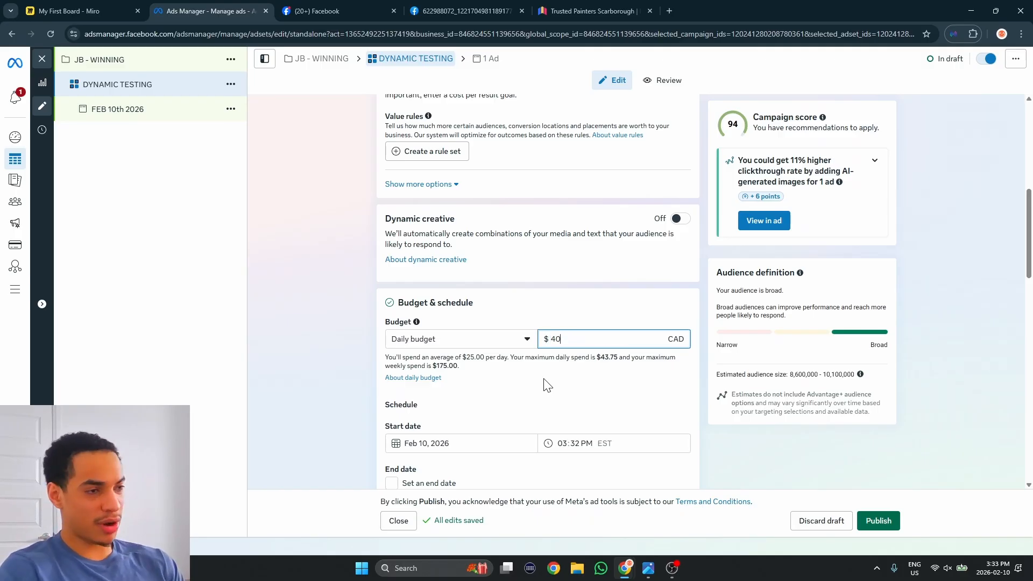
pyautogui.click(463, 319)
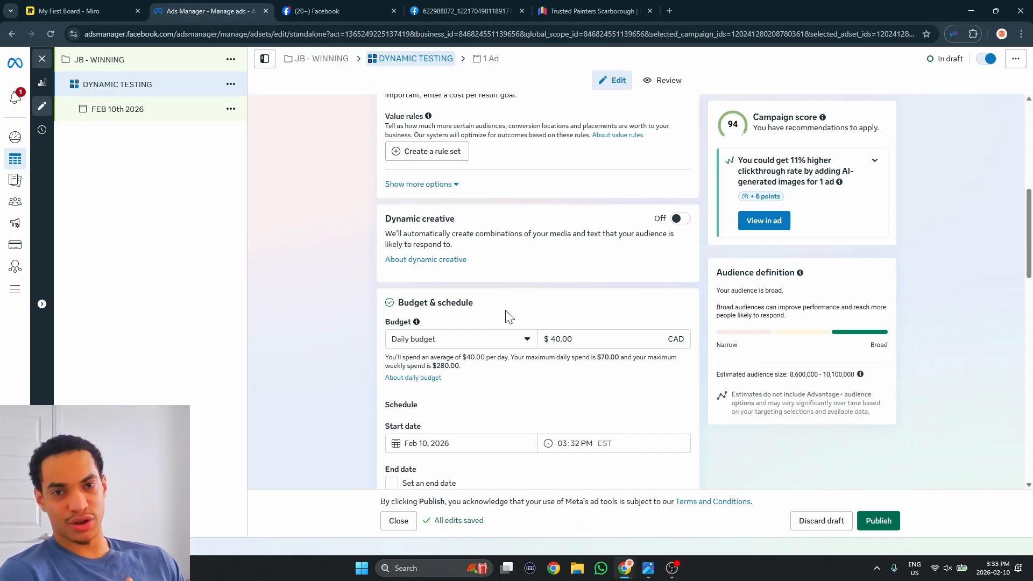
pyautogui.scroll(-2, 506, 318)
pyautogui.scroll(-8, 505, 331)
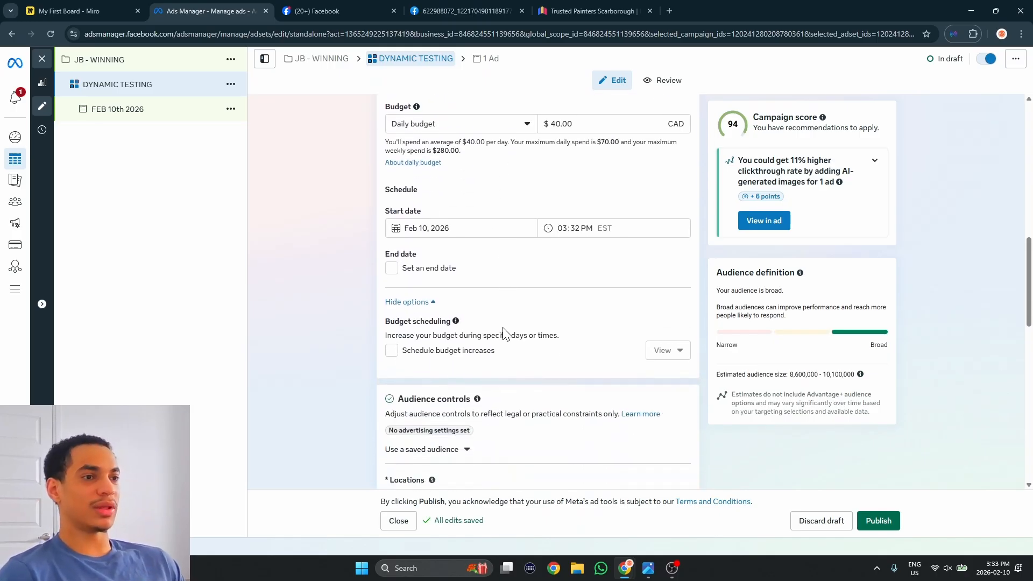
# Step: Look over the FEB 10th 2026 ad in the JB - WINNING campaign and make three copies of it in the original campaign
pyautogui.click(118, 109)
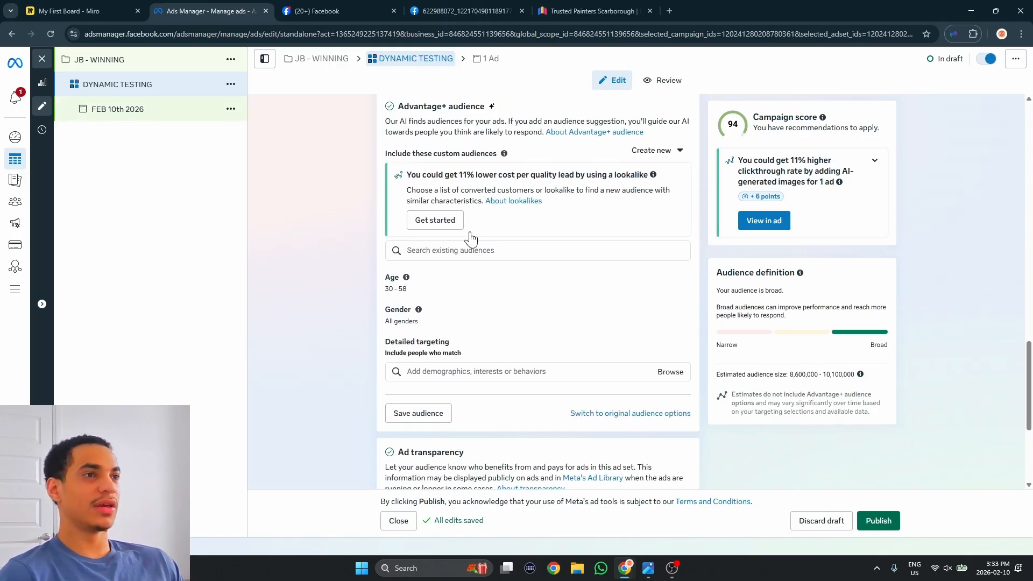
pyautogui.scroll(1, 496, 237)
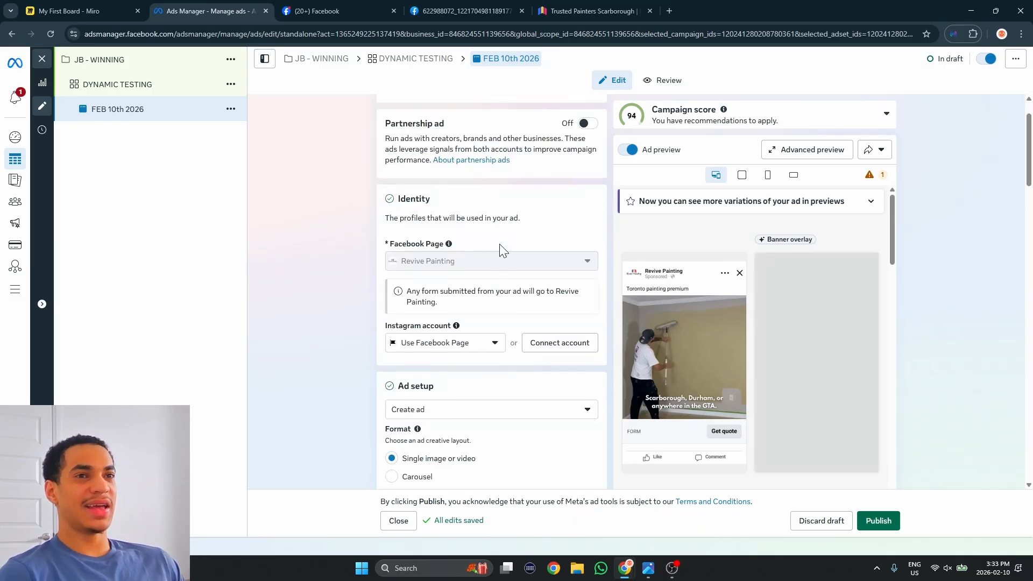
pyautogui.scroll(-9, 499, 244)
pyautogui.scroll(7, 435, 253)
pyautogui.scroll(3, 434, 255)
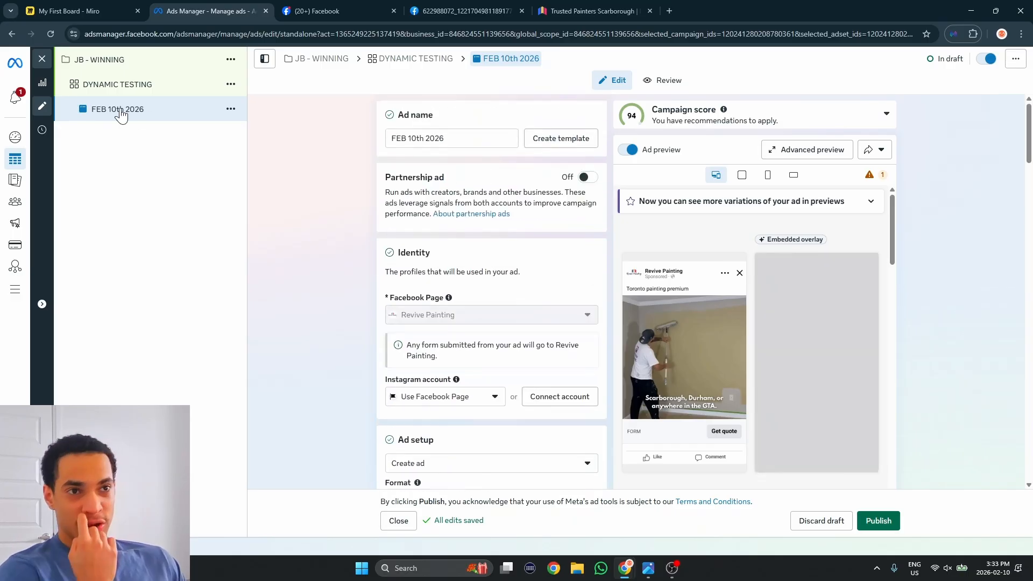
pyautogui.click(230, 110)
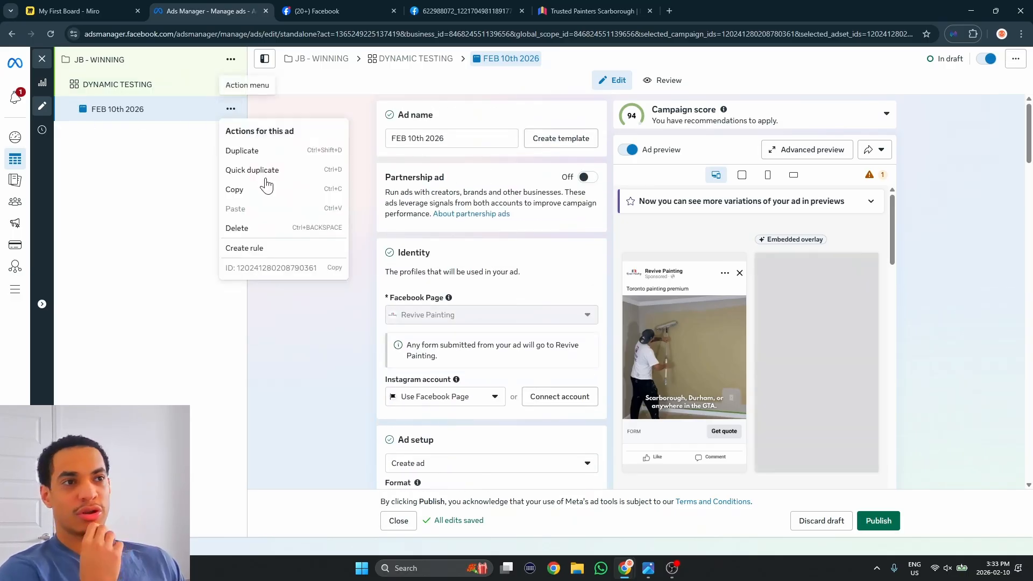
pyautogui.click(251, 149)
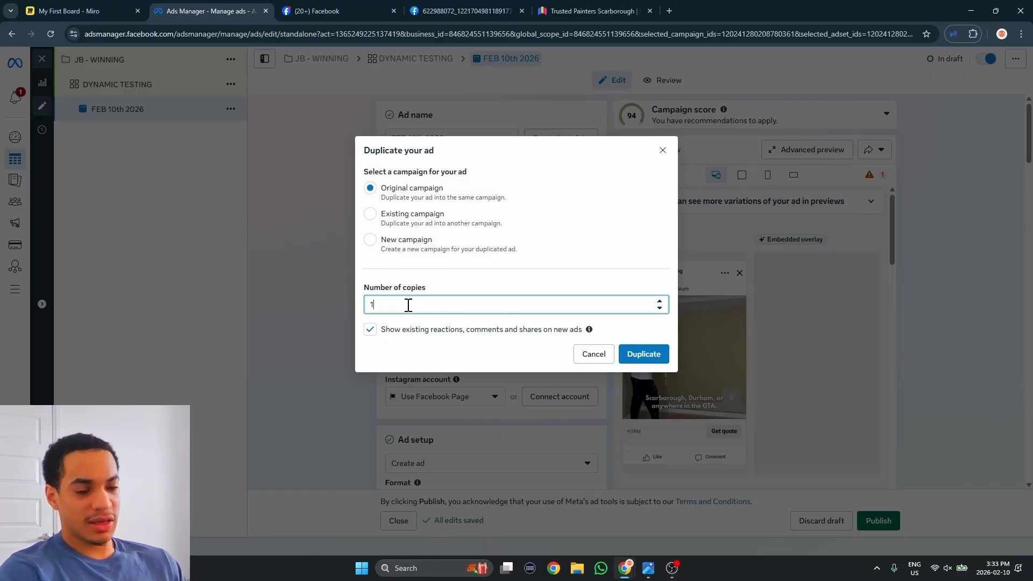
pyautogui.press('Return')
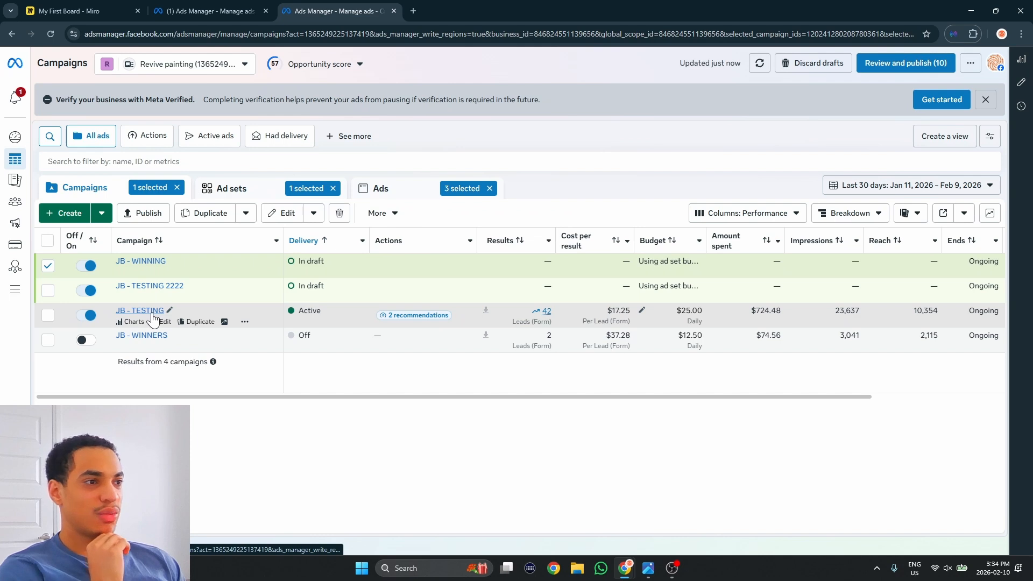
# Step: Open the active JB - TESTING campaign's ad sets over the maximum date range, broken down by image and video asset
pyautogui.click(152, 314)
pyautogui.click(855, 213)
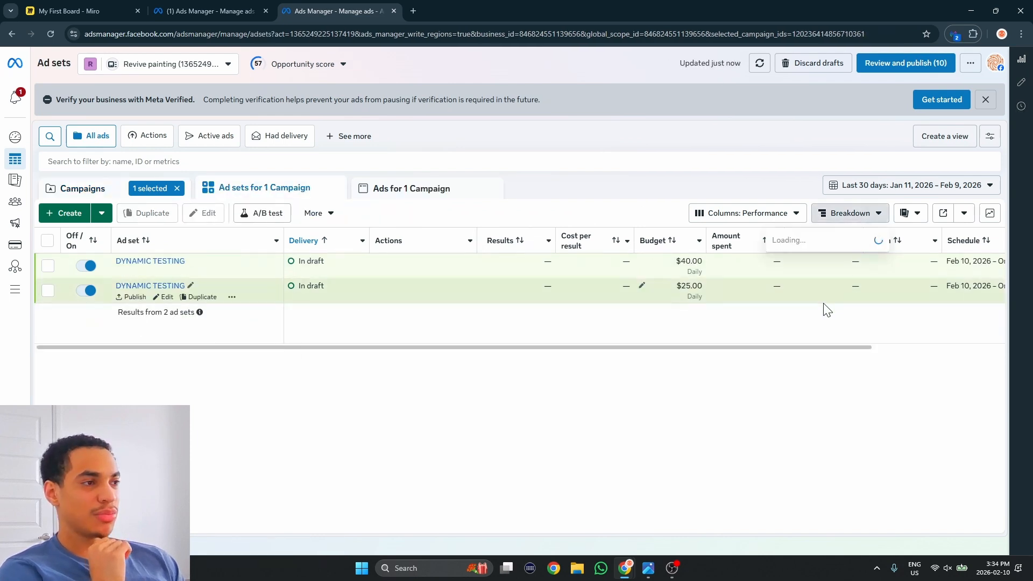
pyautogui.click(914, 185)
pyautogui.click(678, 265)
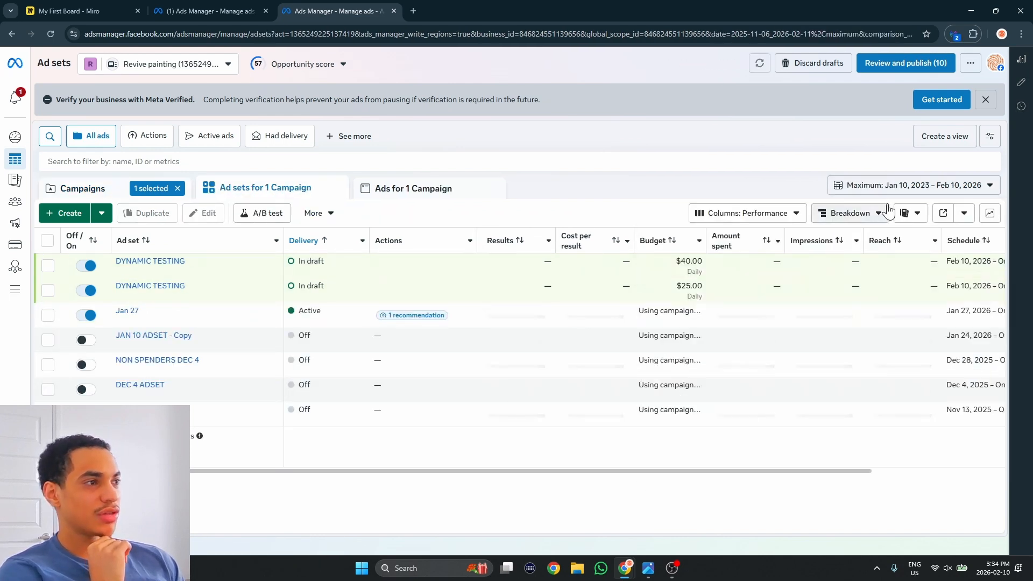
pyautogui.click(888, 210)
pyautogui.click(773, 308)
pyautogui.click(650, 161)
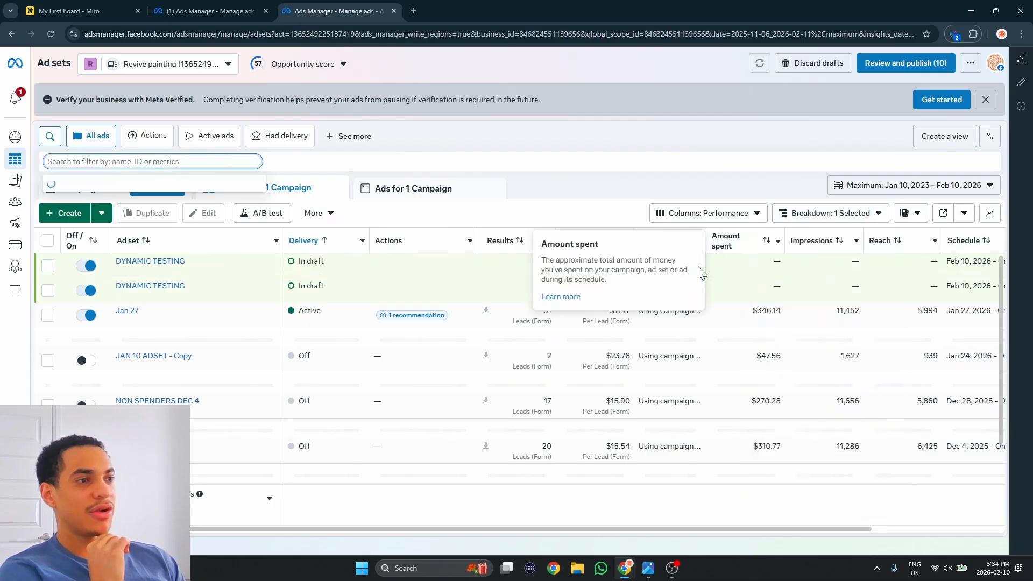
pyautogui.click(761, 193)
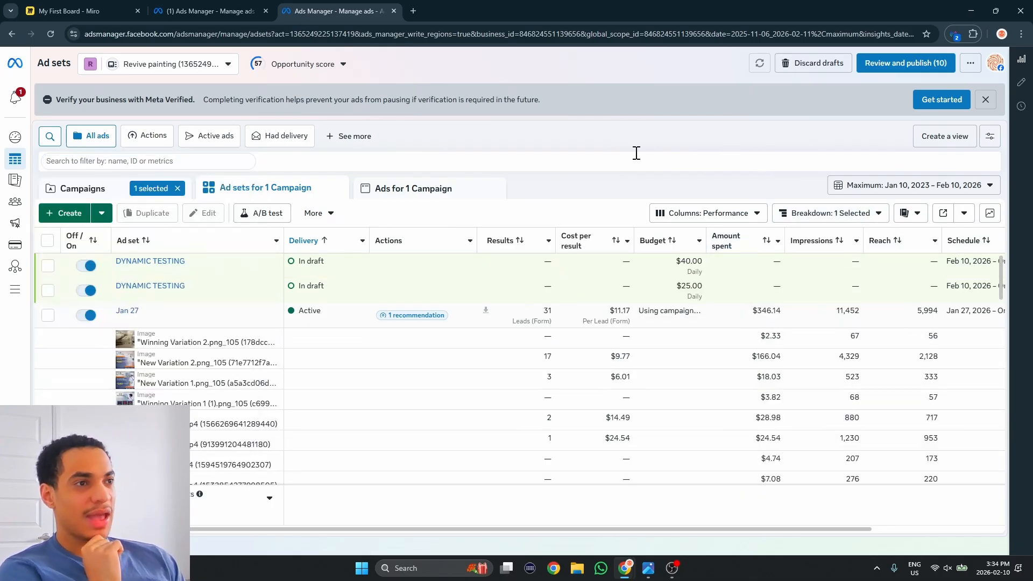
pyautogui.scroll(-1, 708, 325)
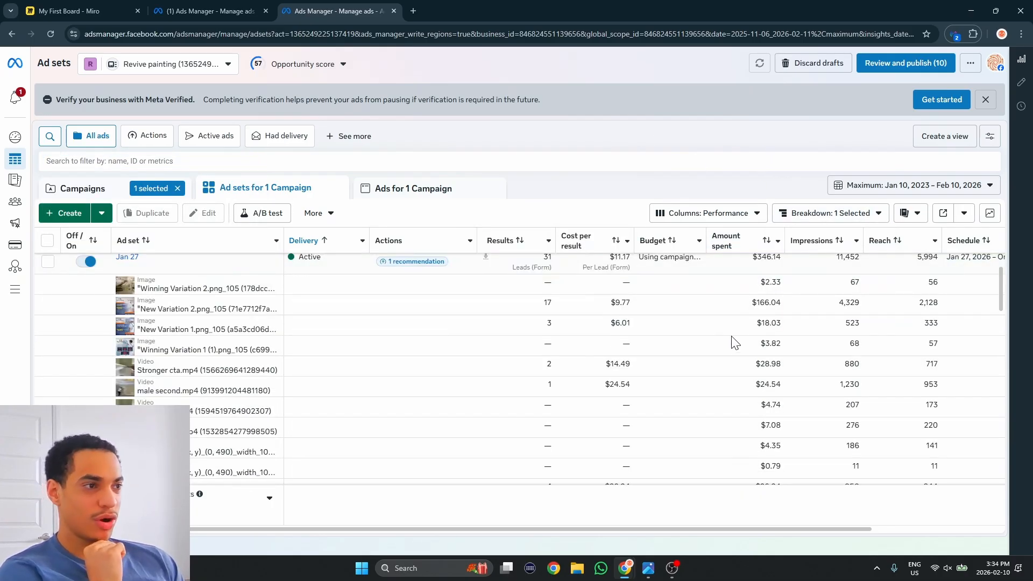
# Step: Preview the New Variation 2 and New Variation 1 images and the Stronger cta video from the Jan 27 ad set, comparing their results
pyautogui.click(214, 311)
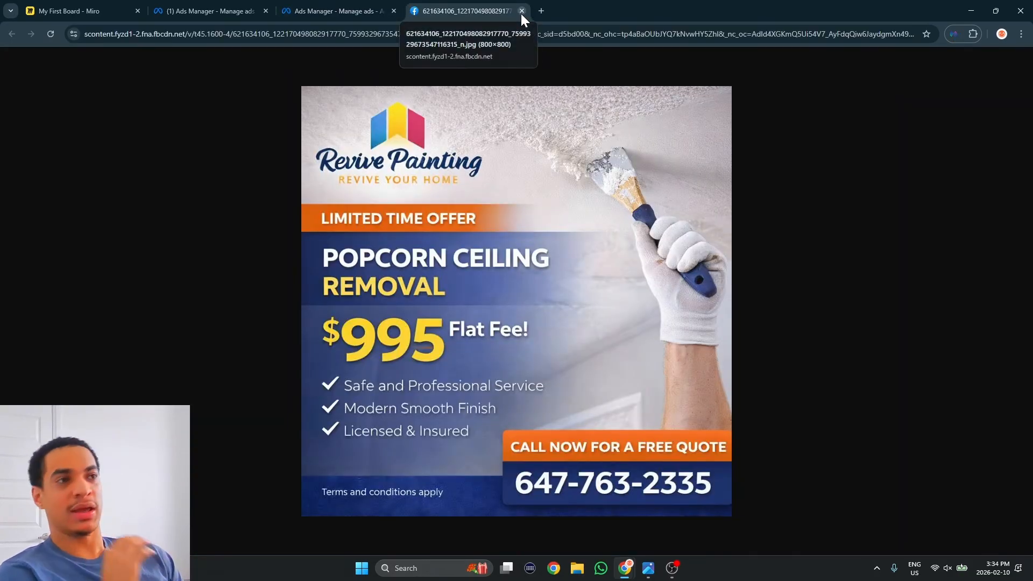
pyautogui.click(394, 8)
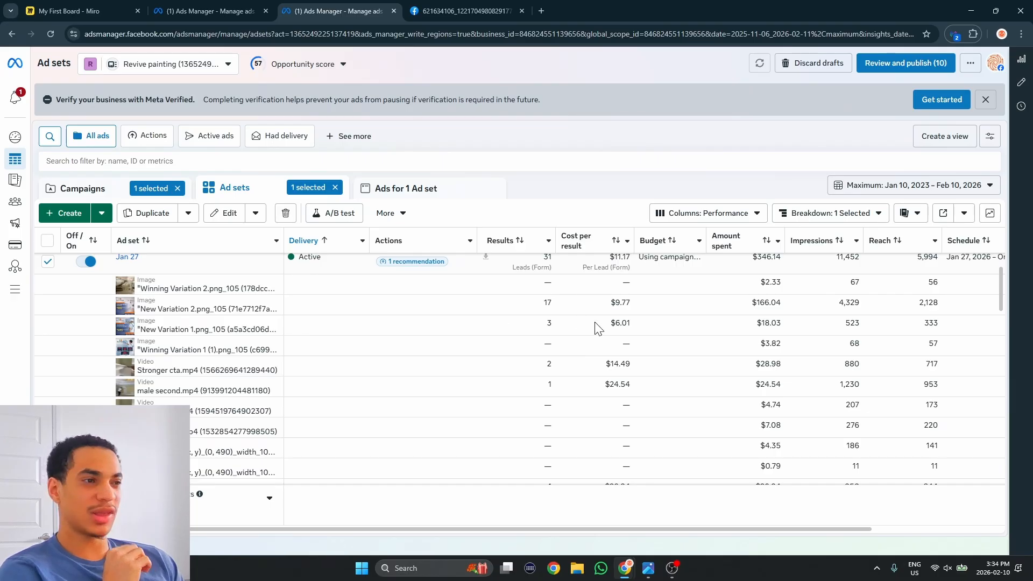
pyautogui.click(215, 329)
pyautogui.click(350, 16)
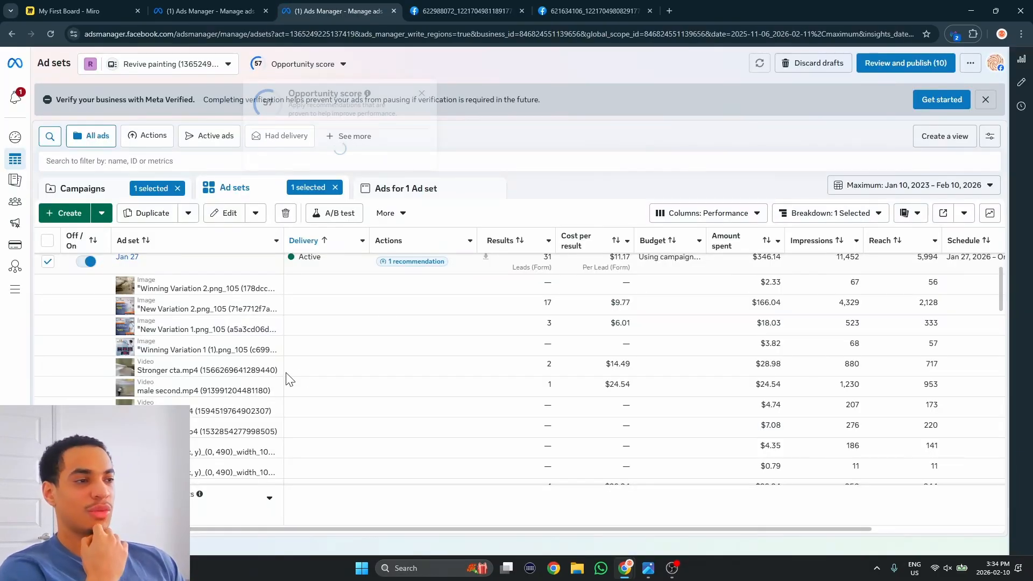
pyautogui.click(218, 379)
pyautogui.click(341, 9)
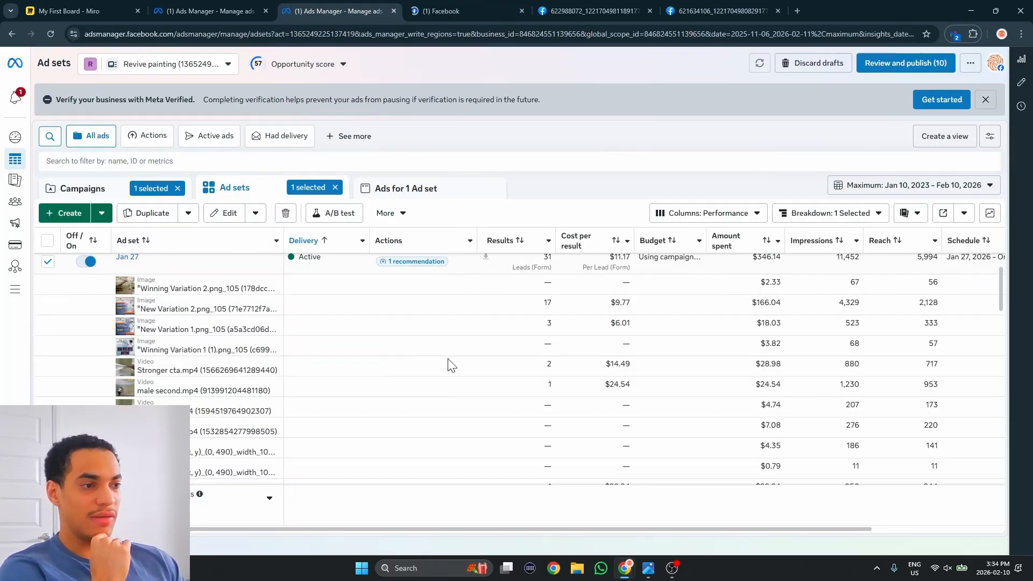
pyautogui.scroll(-2, 448, 359)
pyautogui.scroll(3, 453, 371)
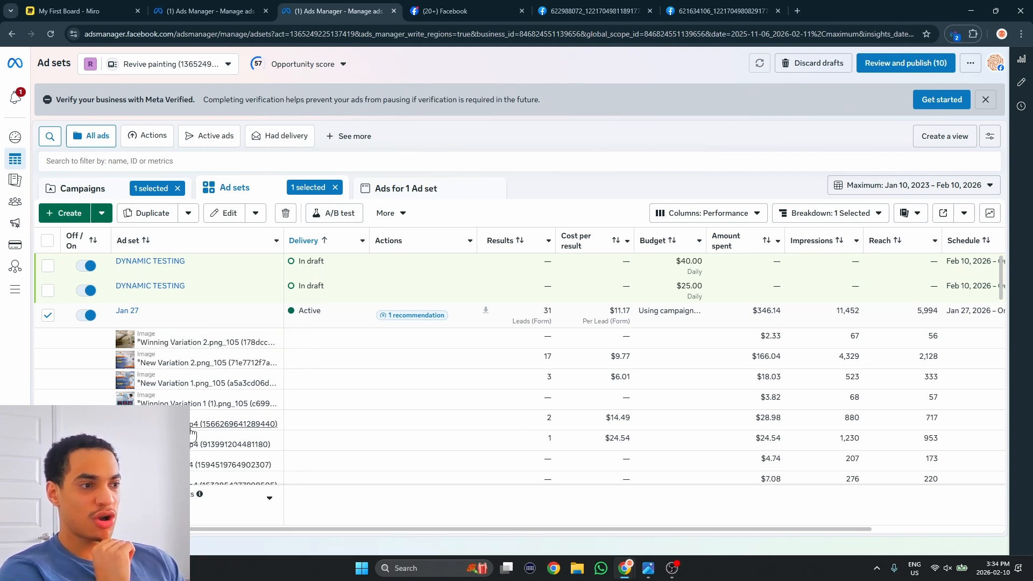
# Step: Return to the JB - WINNING draft and rename the first ad copy as New variation 1
pyautogui.click(210, 11)
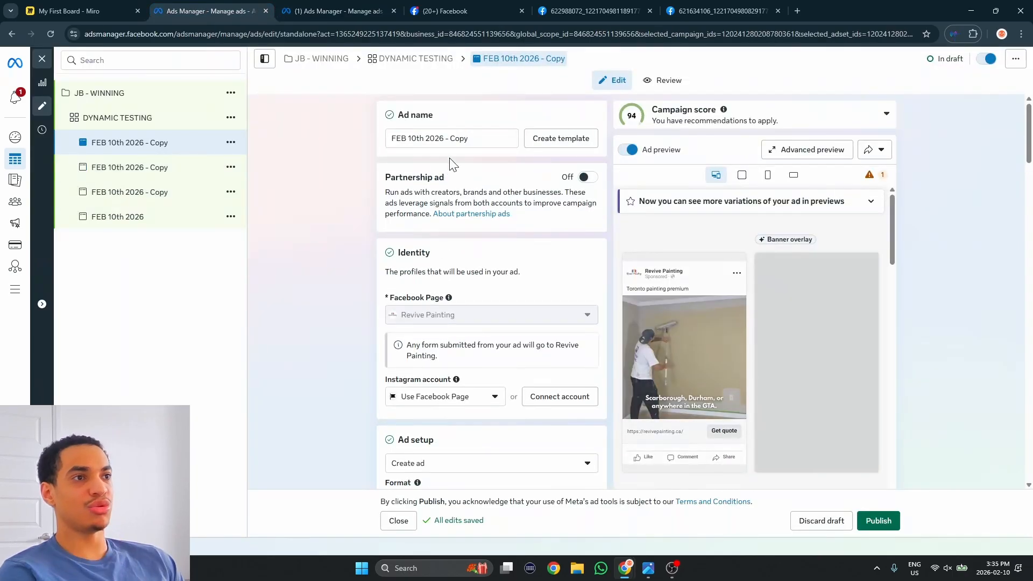
pyautogui.press('BackSpace')
pyautogui.write('New ')
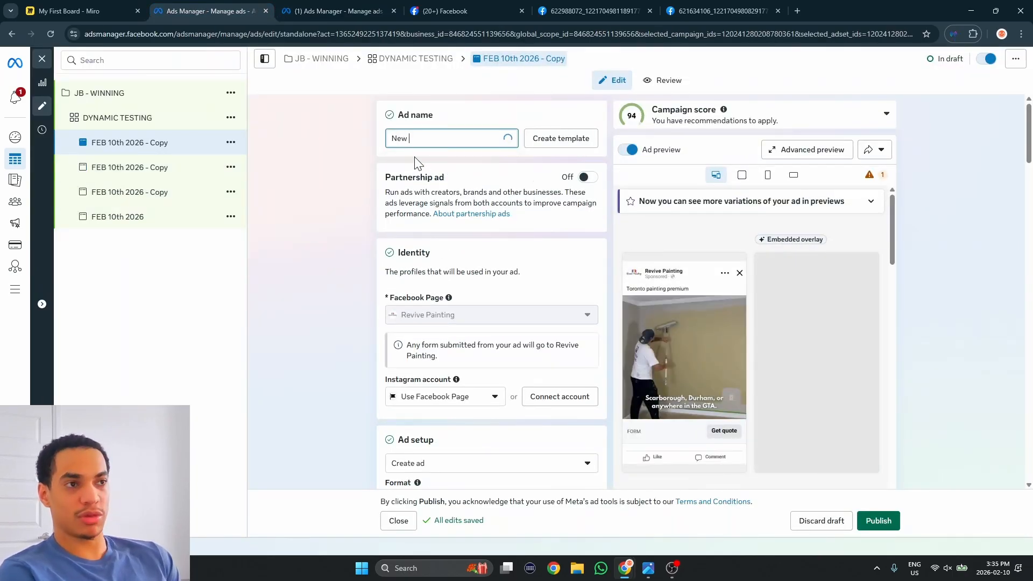
pyautogui.write('variation')
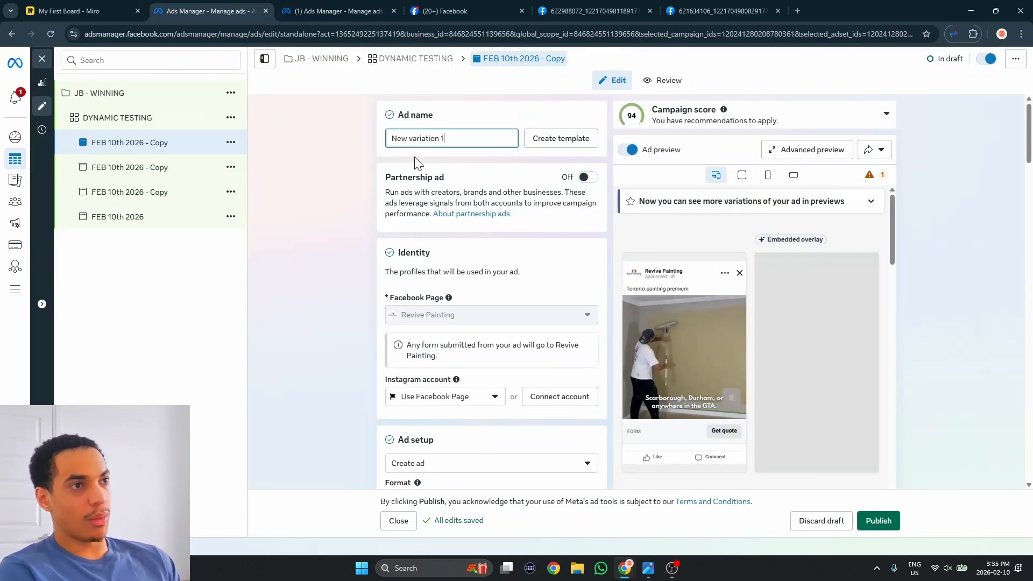
pyautogui.write(' 1')
pyautogui.click(391, 164)
# Step: Add the $1245 interior painting New Variation image as the ad's media, keeping the original crops for all placements
pyautogui.scroll(-10, 391, 164)
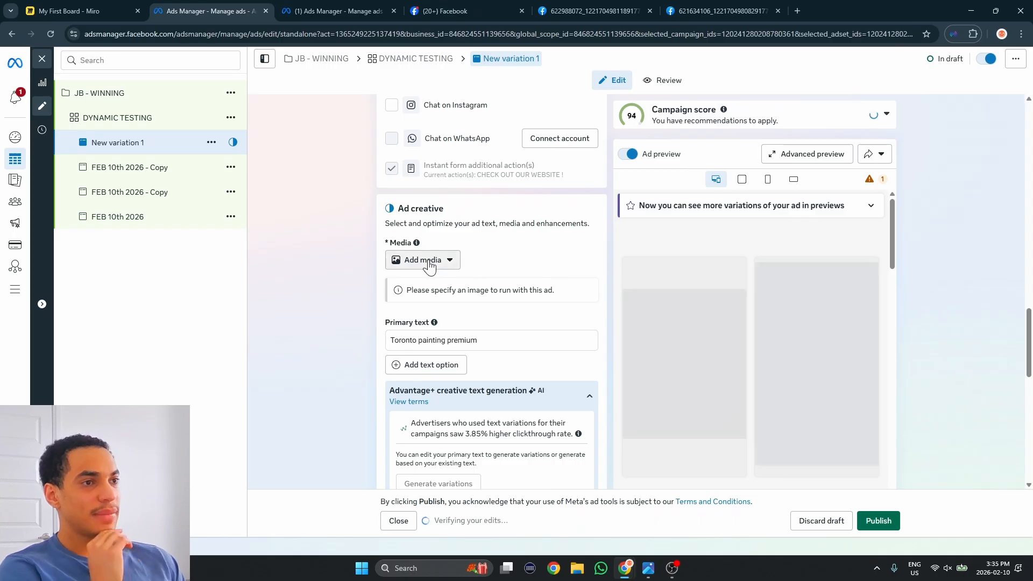
pyautogui.click(429, 265)
pyautogui.click(426, 286)
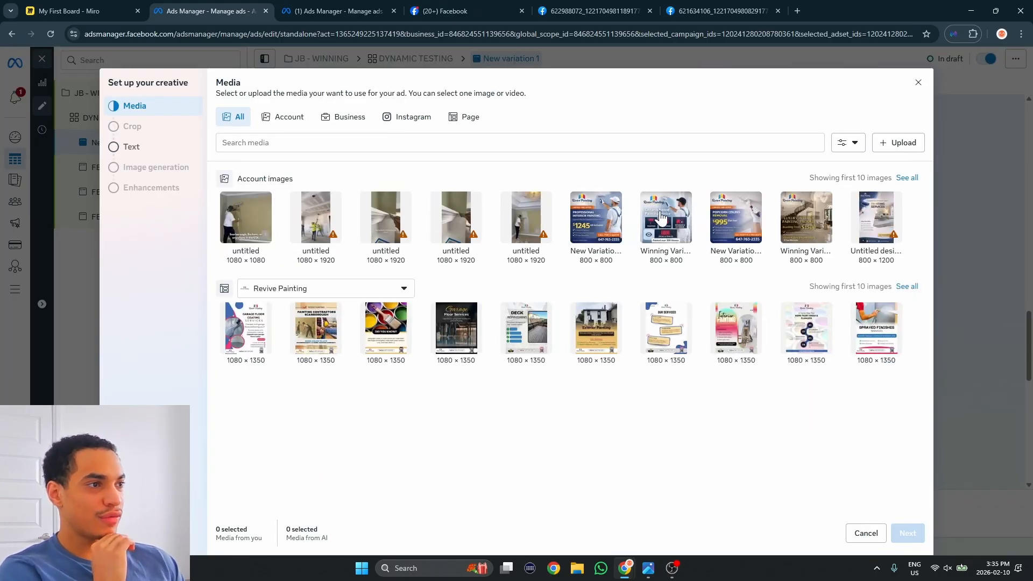
pyautogui.click(596, 231)
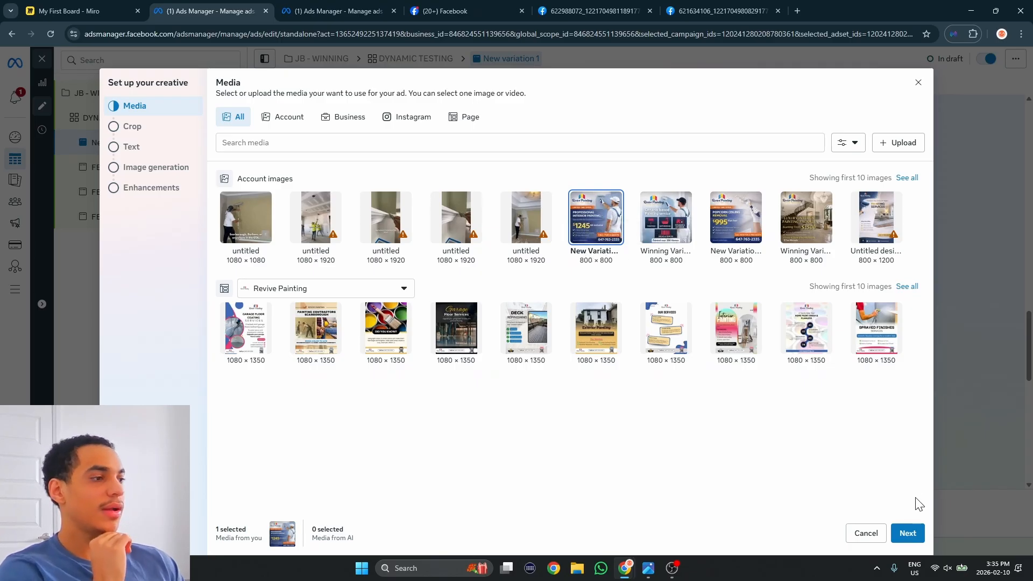
pyautogui.click(910, 533)
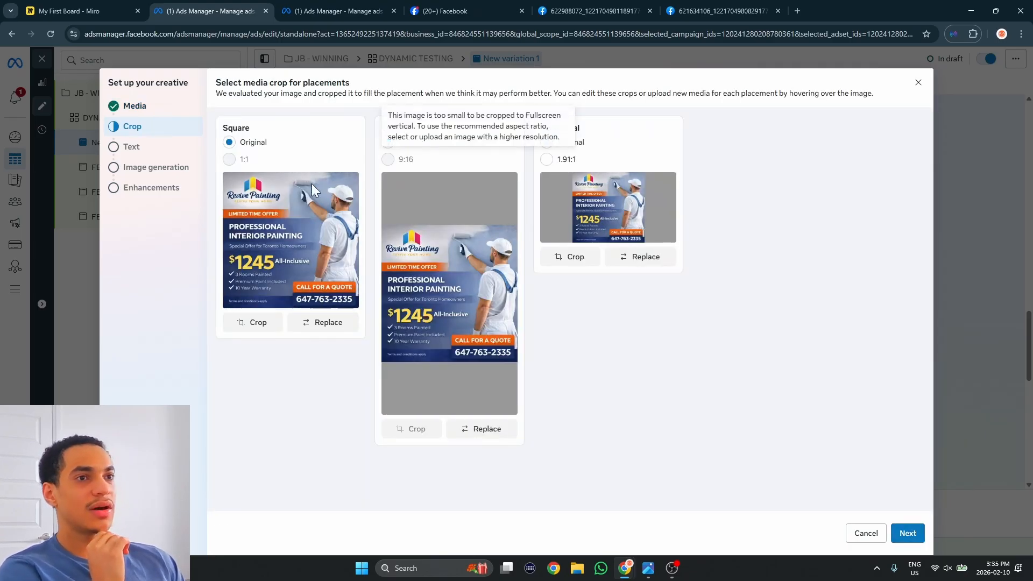
pyautogui.click(908, 533)
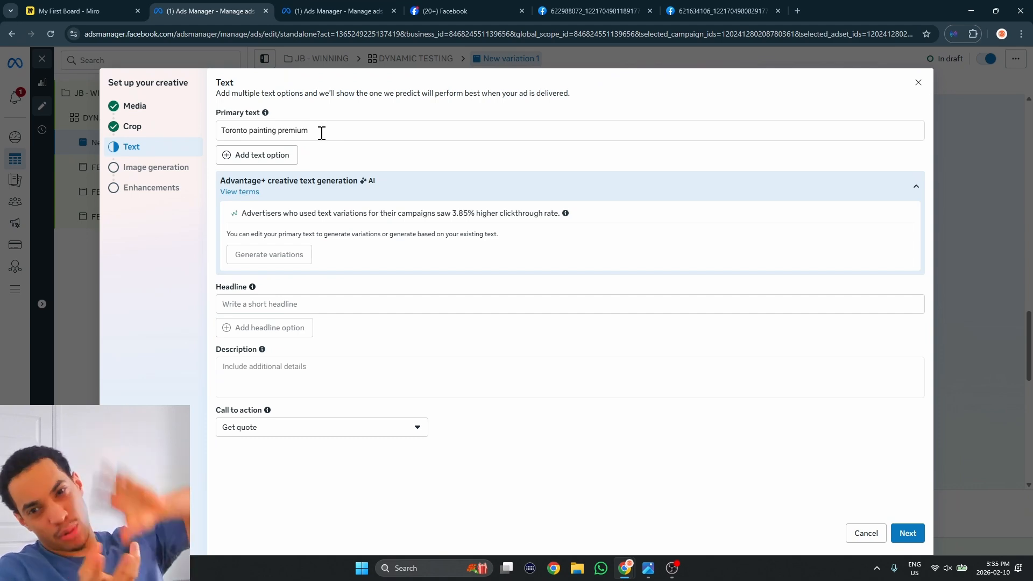
# Step: Review the $1245 interior painting image and the Jan 27 asset breakdown, returning to the creative's text setup
pyautogui.click(591, 11)
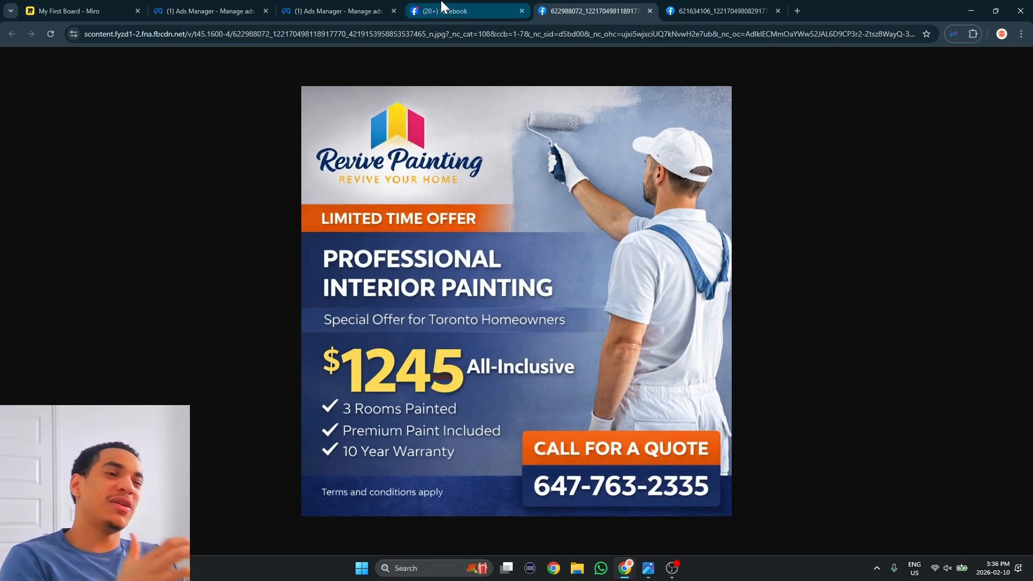
pyautogui.click(336, 11)
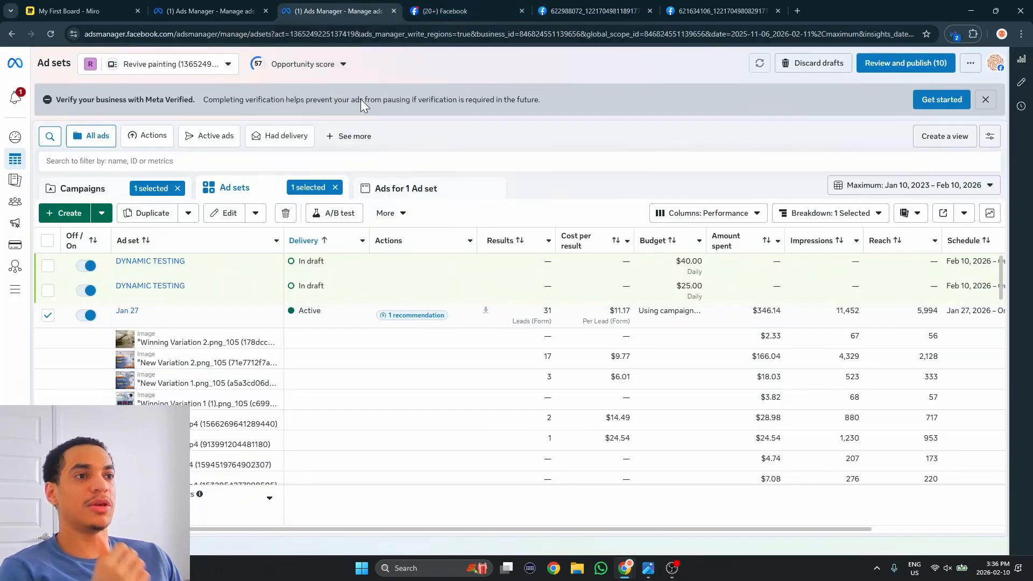
pyautogui.click(191, 7)
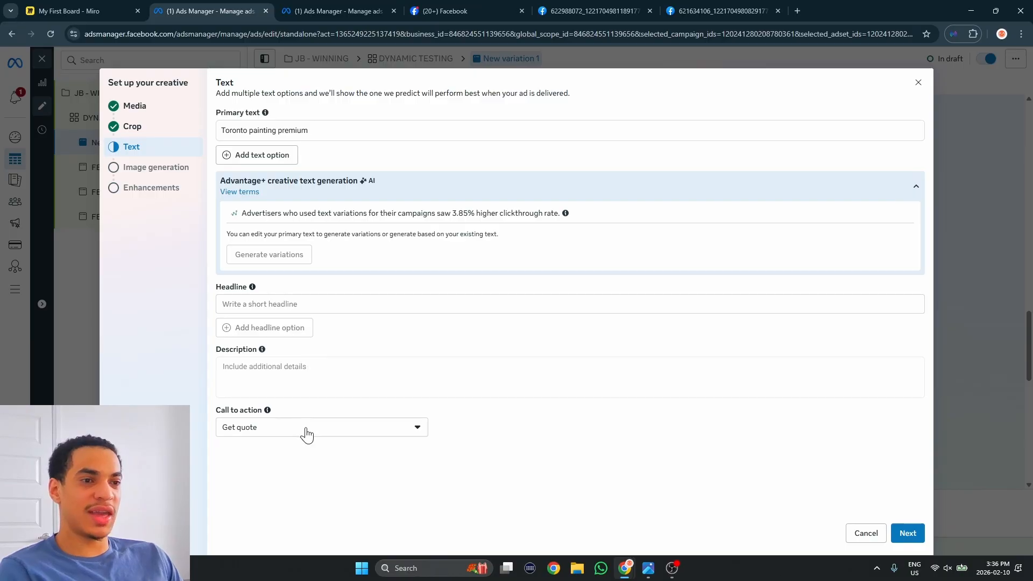
# Step: Open the creative's image generation stage and examine the AI-generated product image variations
pyautogui.click(141, 167)
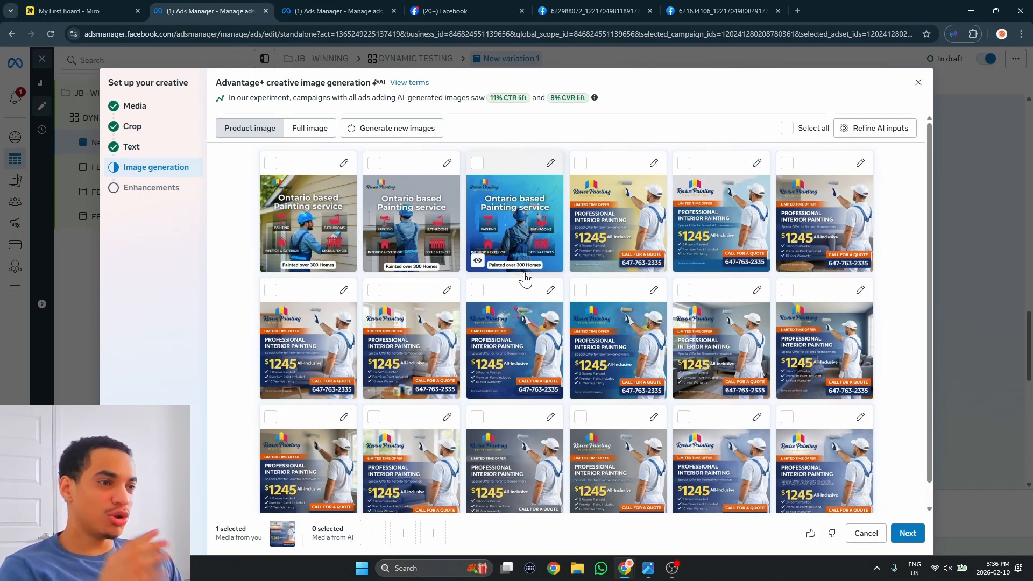
pyautogui.scroll(-1, 510, 279)
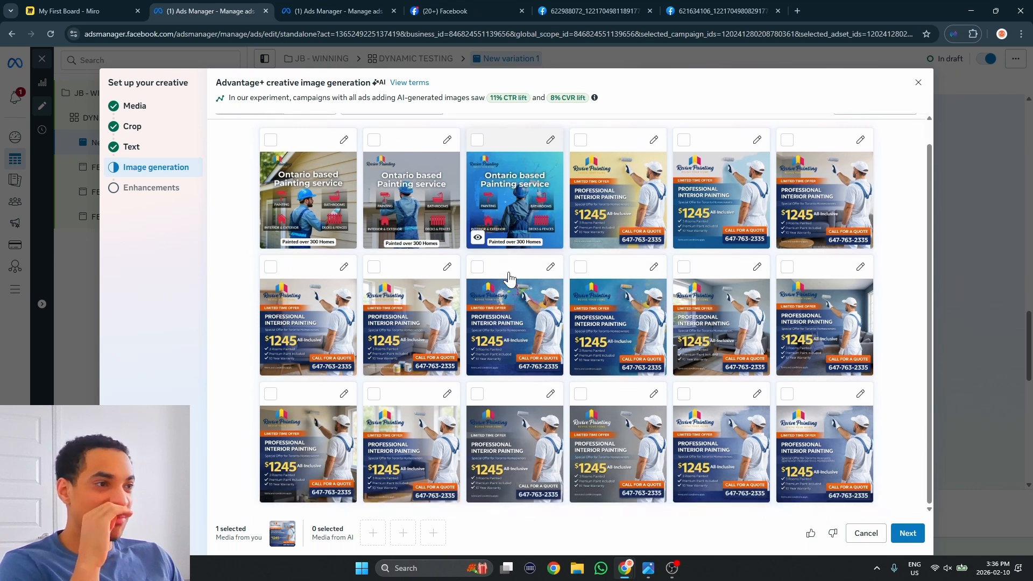
pyautogui.scroll(1, 515, 277)
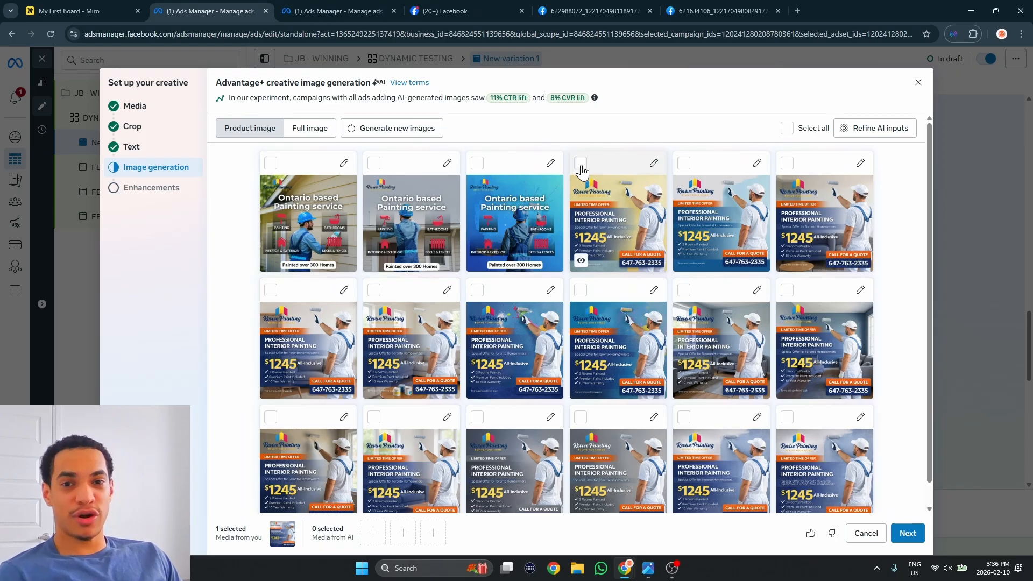
pyautogui.scroll(-1, 581, 171)
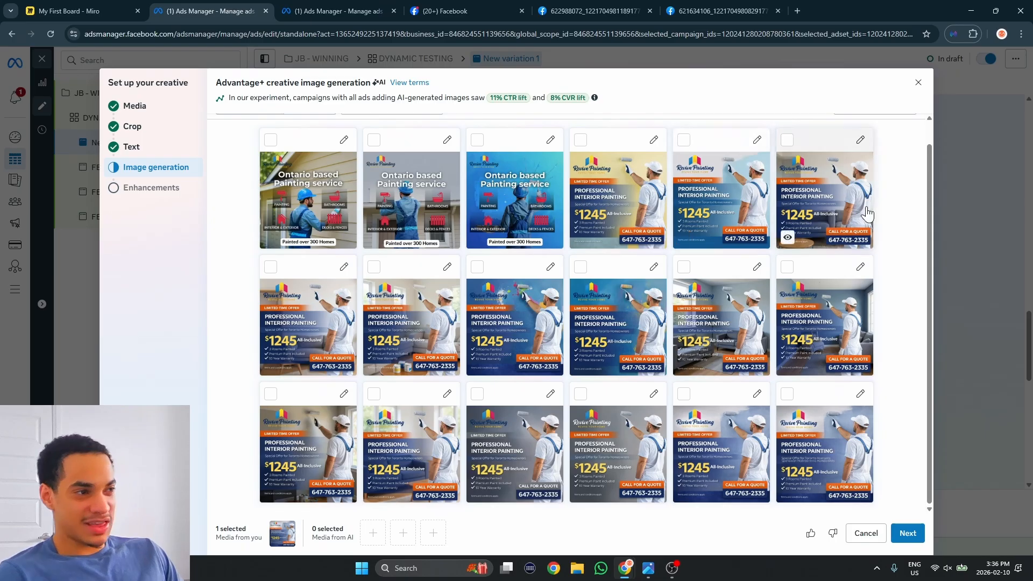
# Step: Review the Advantage+ creative enhancements for New variation 1 and finish the creative setup with the active enhancements kept on
pyautogui.click(165, 188)
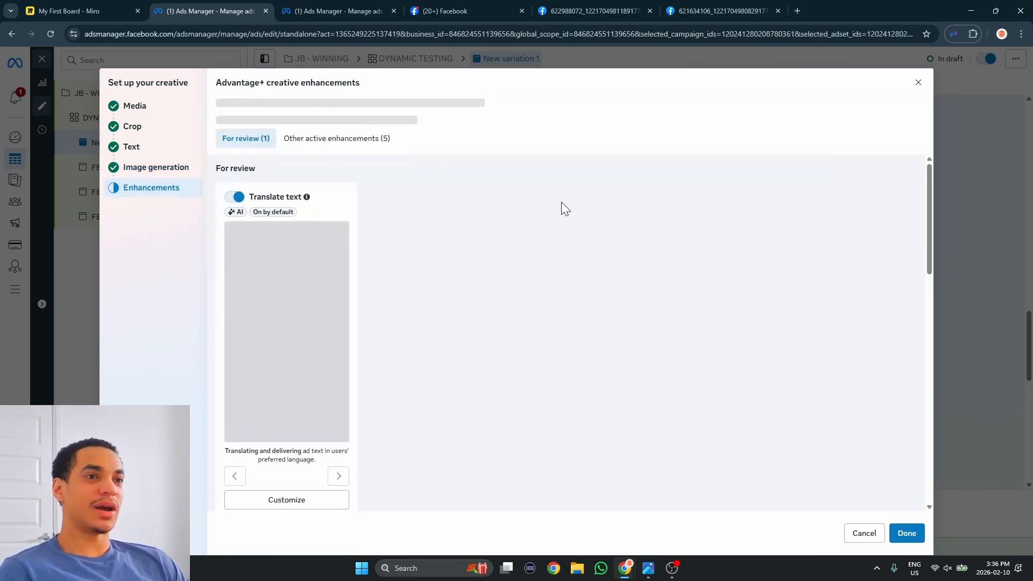
pyautogui.scroll(-5, 430, 291)
pyautogui.scroll(-8, 578, 291)
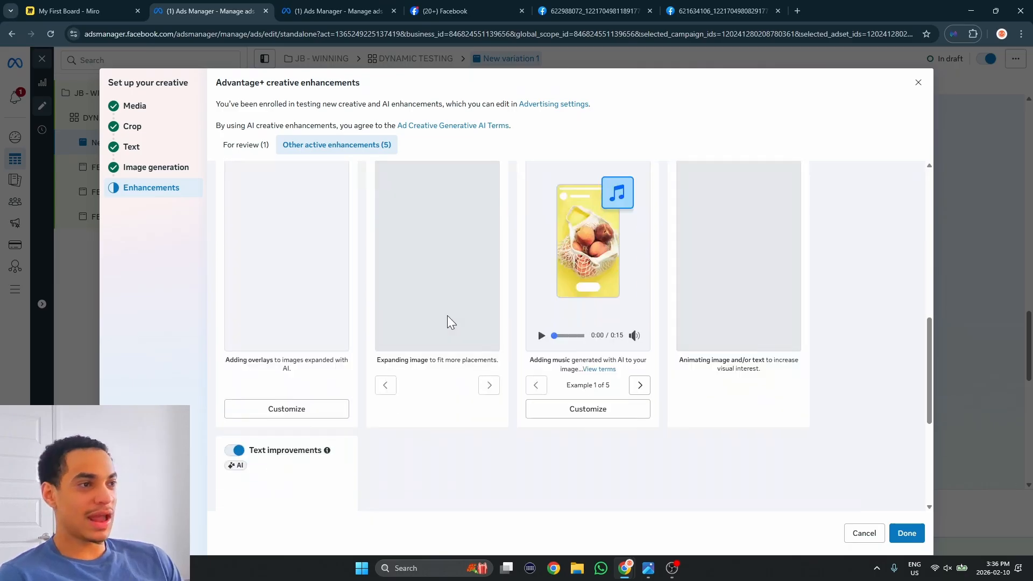
pyautogui.scroll(7, 390, 208)
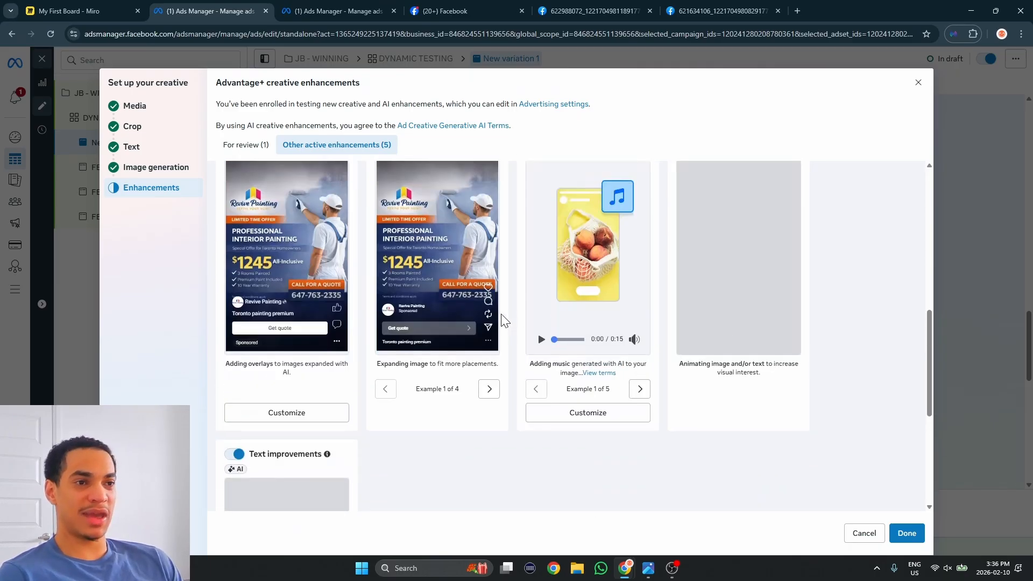
pyautogui.click(906, 533)
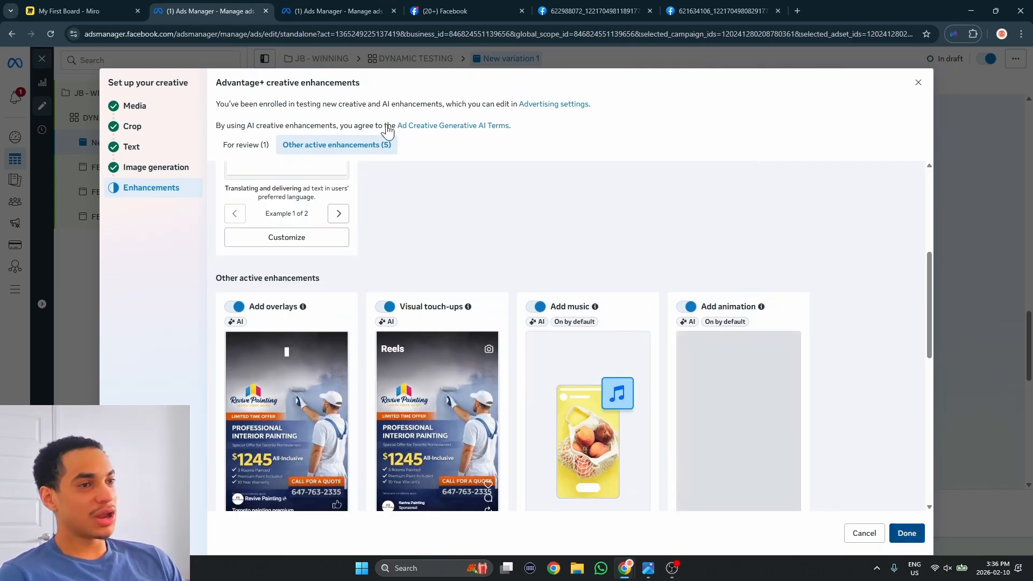
# Step: Look over the New variation 1 ad's tracking, instant form, identity and ad setup settings
pyautogui.scroll(-8, 460, 242)
pyautogui.scroll(-8, 461, 243)
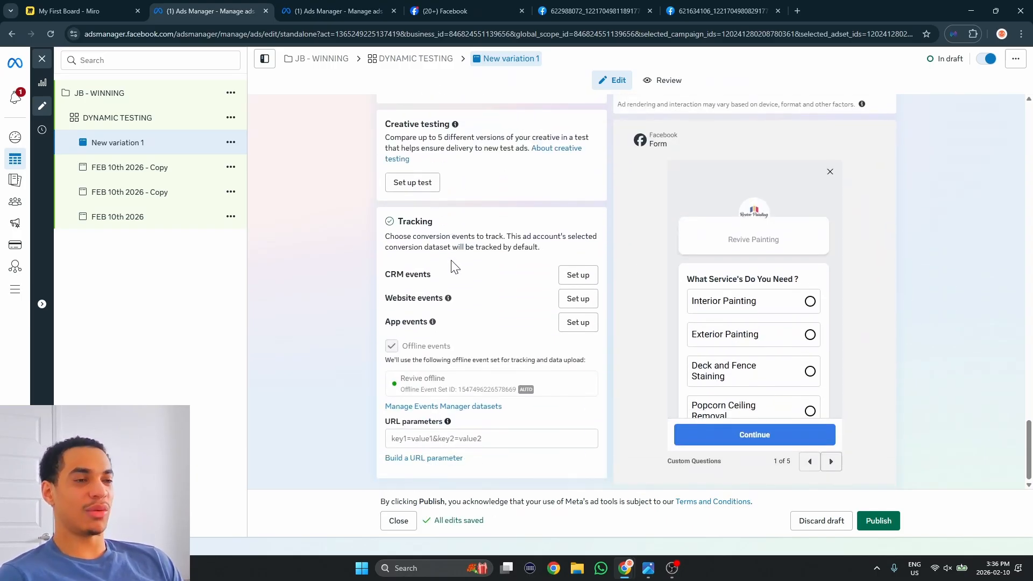
pyautogui.scroll(15, 462, 267)
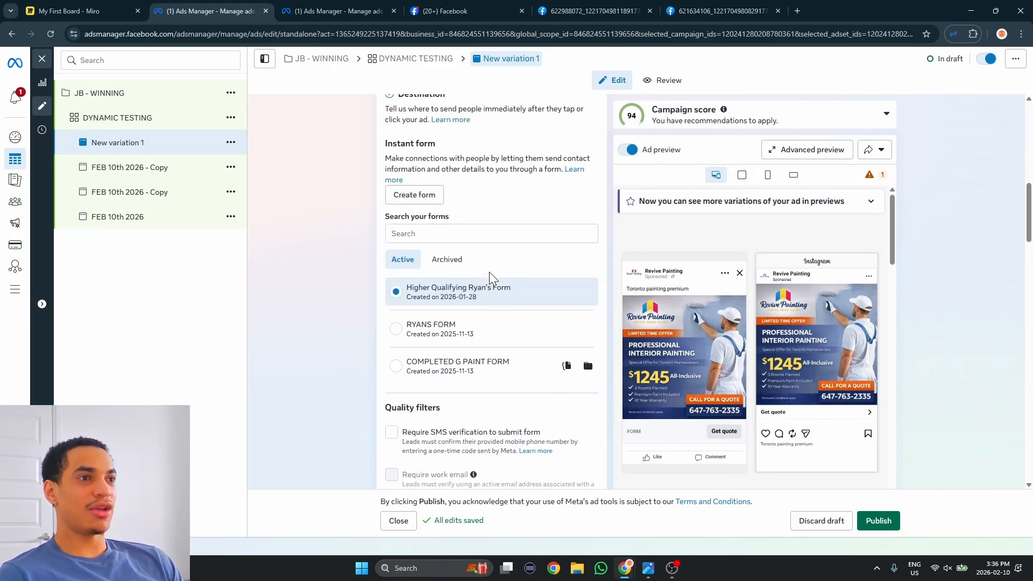
pyautogui.scroll(10, 490, 274)
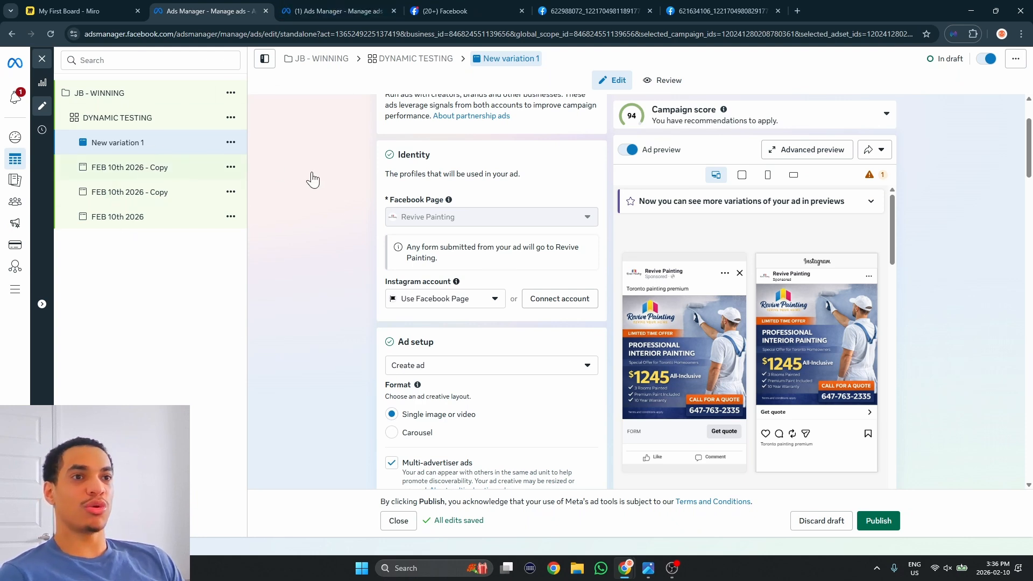
# Step: Check the $1245 painting image, open the New Variation 2 image from the Jan 27 asset breakdown, and return to the JB - WINNING draft
pyautogui.click(572, 10)
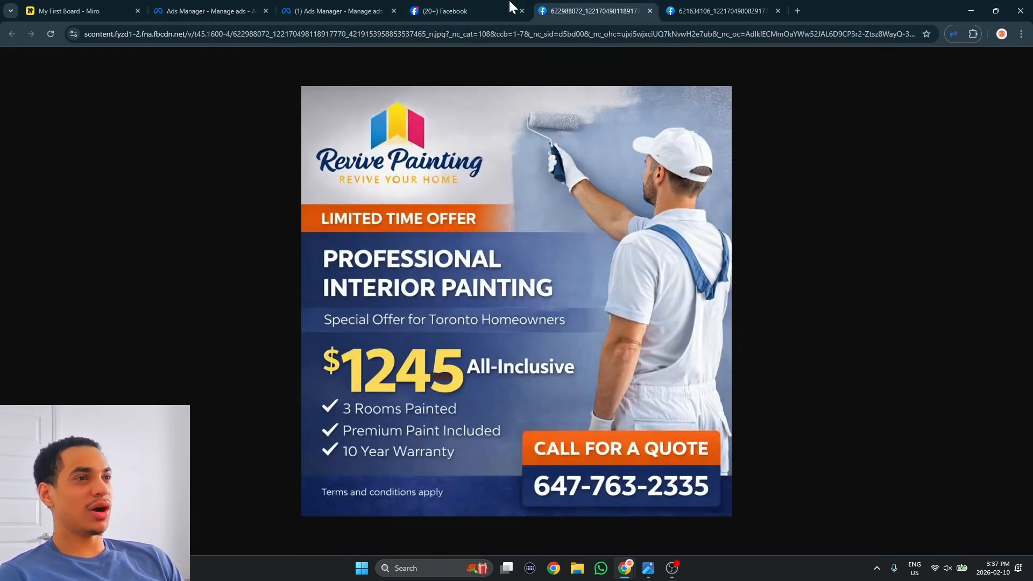
pyautogui.click(512, 7)
pyautogui.click(339, 11)
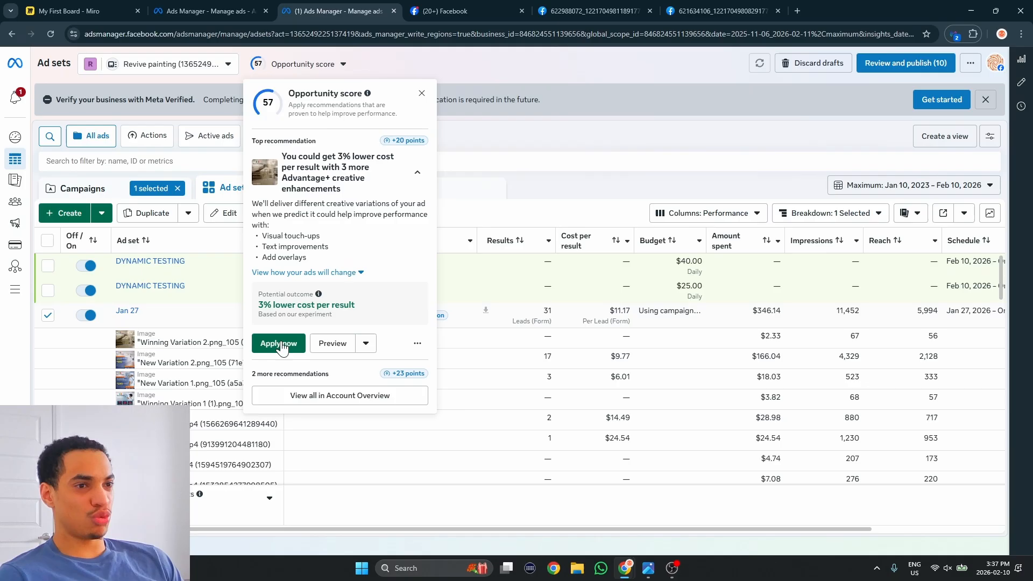
pyautogui.click(182, 363)
pyautogui.click(177, 11)
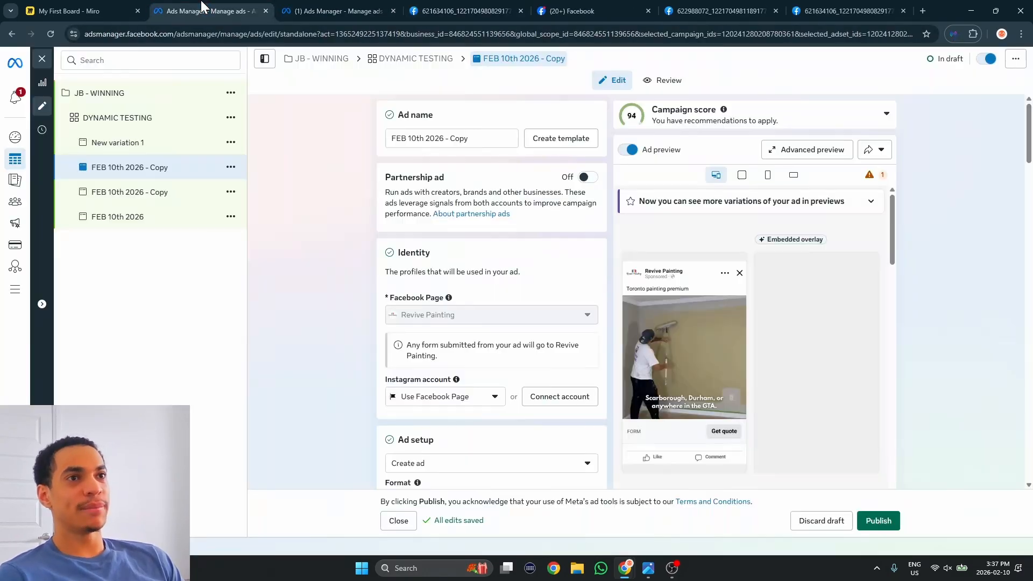
# Step: Rename the next FEB 10th 2026 - Copy ad as New variation 2
pyautogui.moveTo(469, 138); pyautogui.dragTo(356, 142)
pyautogui.press('BackSpace')
pyautogui.write('Ne')
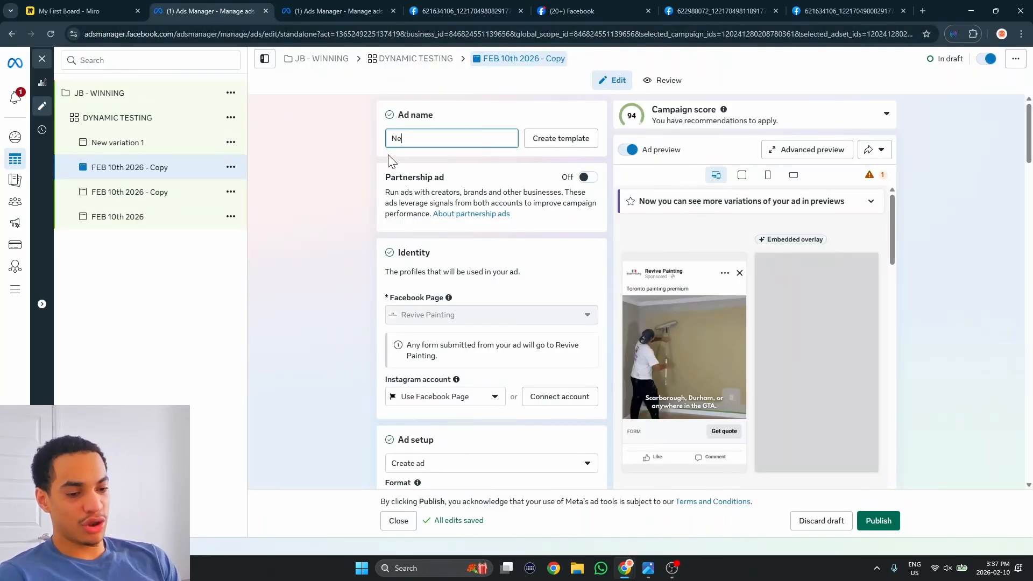
pyautogui.write('w variation 2')
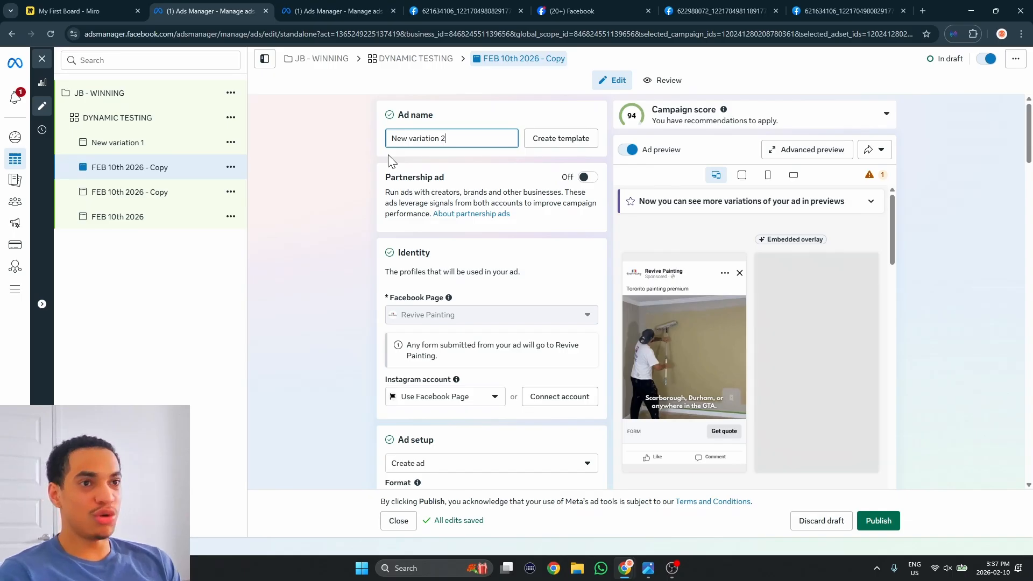
pyautogui.click(390, 163)
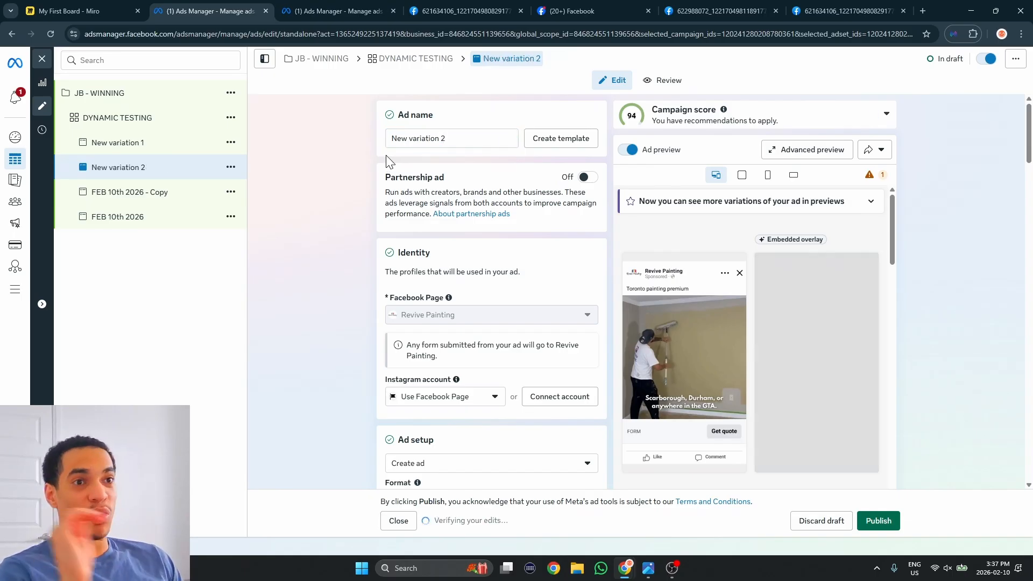
# Step: Duplicate the DYNAMIC TESTING ad set once within the original campaign, keeping existing reactions, comments and shares on the new ads
pyautogui.click(117, 117)
pyautogui.click(231, 117)
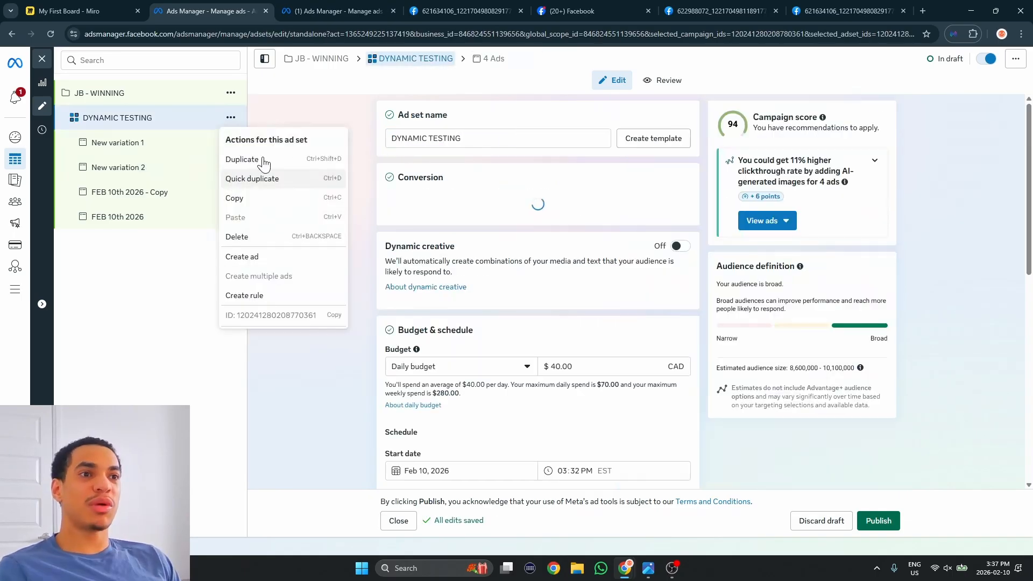
pyautogui.click(242, 159)
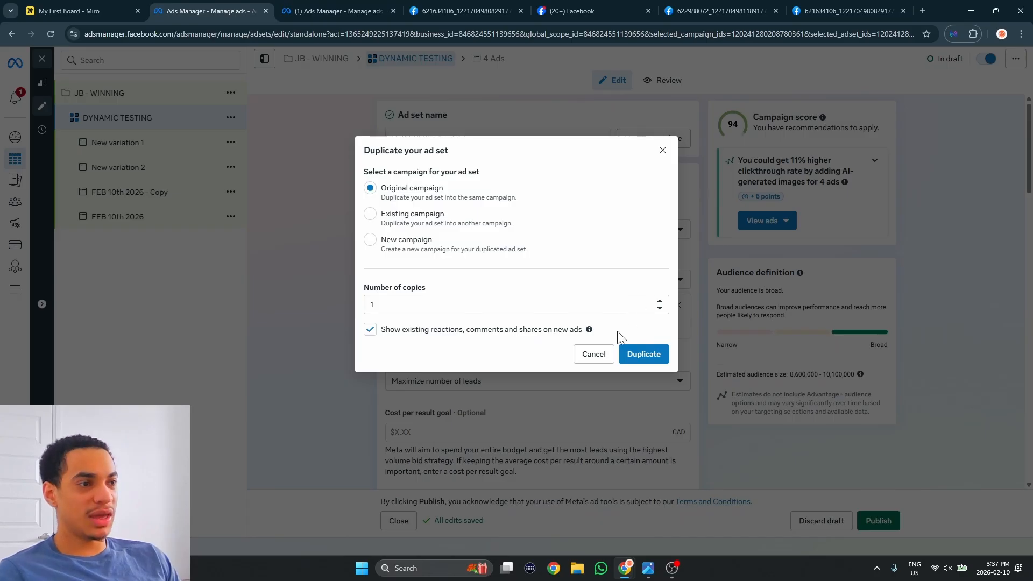
pyautogui.click(645, 353)
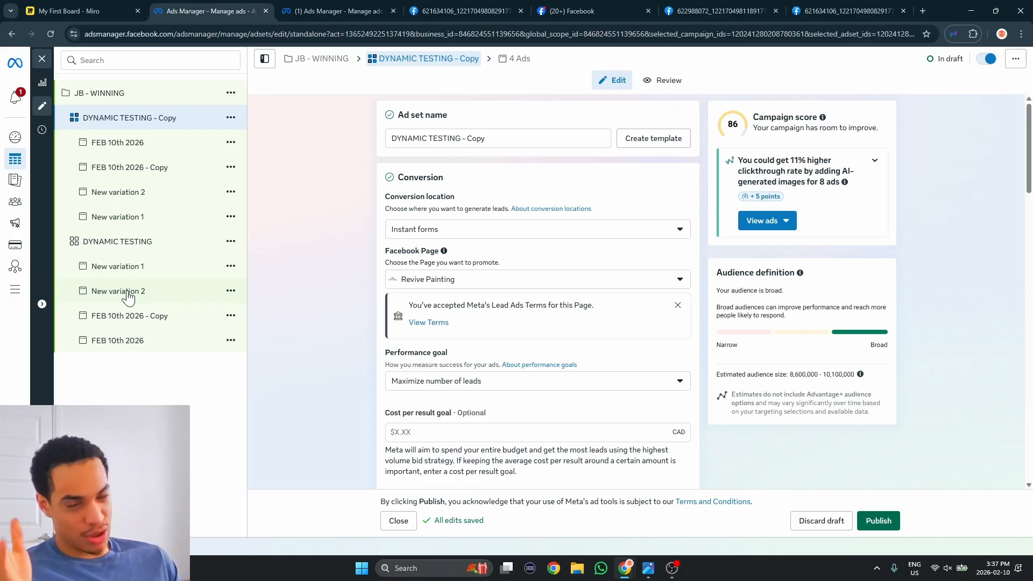
# Step: Switch to the Miro board and review the Creatives, Testing, Monitoring and Scaling outline
pyautogui.click(76, 11)
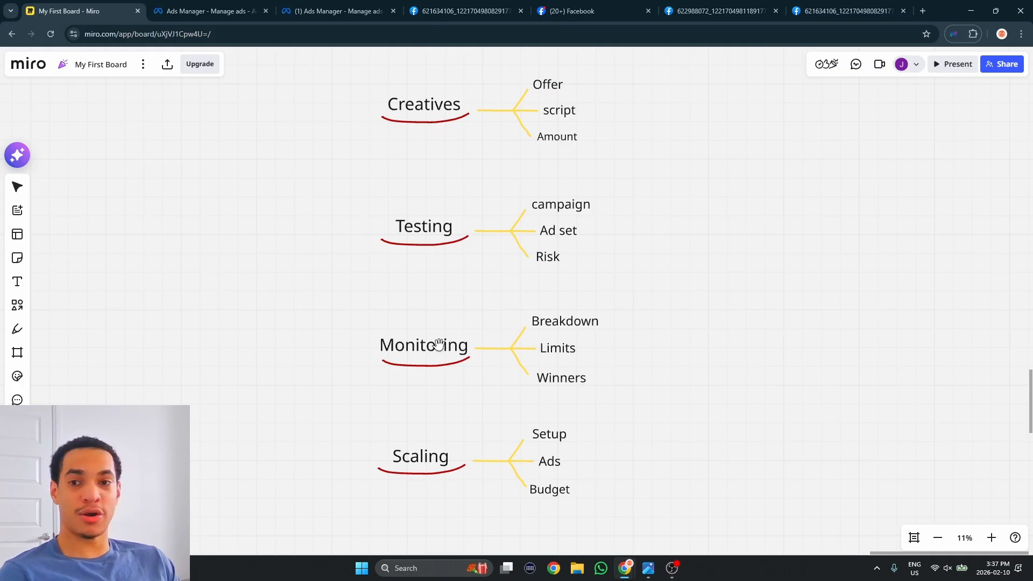
pyautogui.scroll(2, 277, 390)
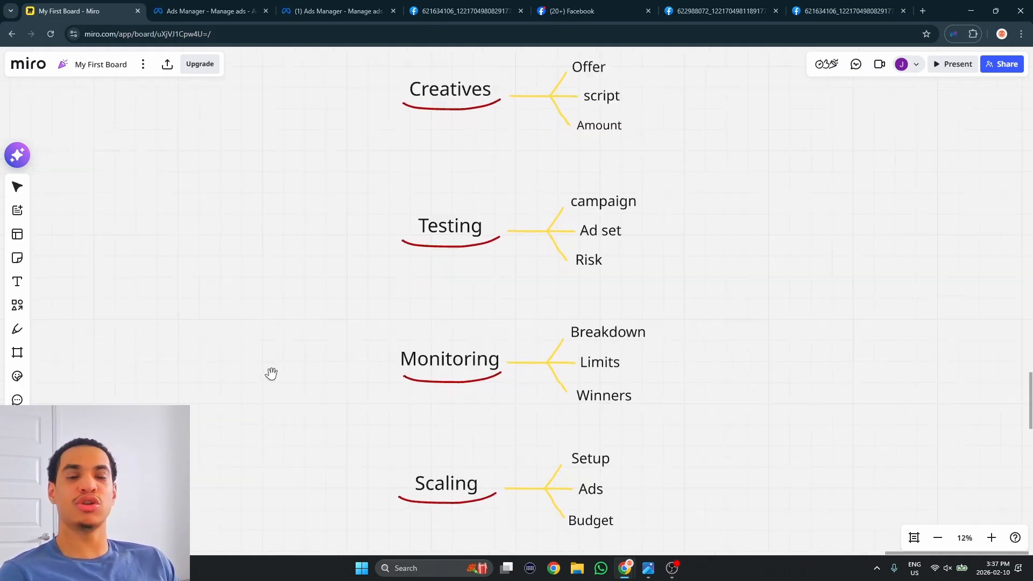
pyautogui.moveTo(271, 374); pyautogui.dragTo(272, 378)
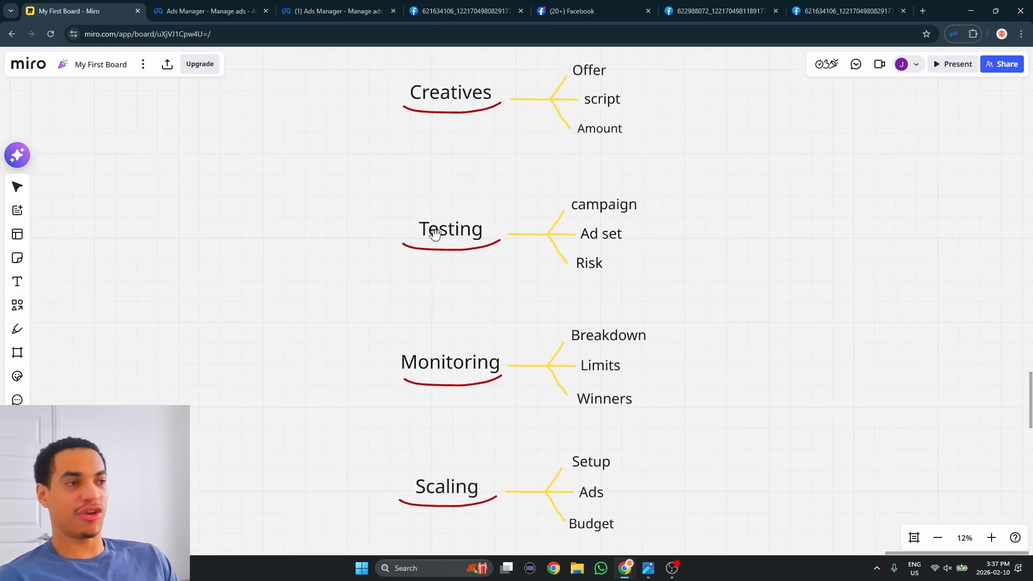
# Step: Open the addingally.ca website in a new browser tab
pyautogui.click(918, 11)
pyautogui.write('addingally.ca')
pyautogui.press('Return')
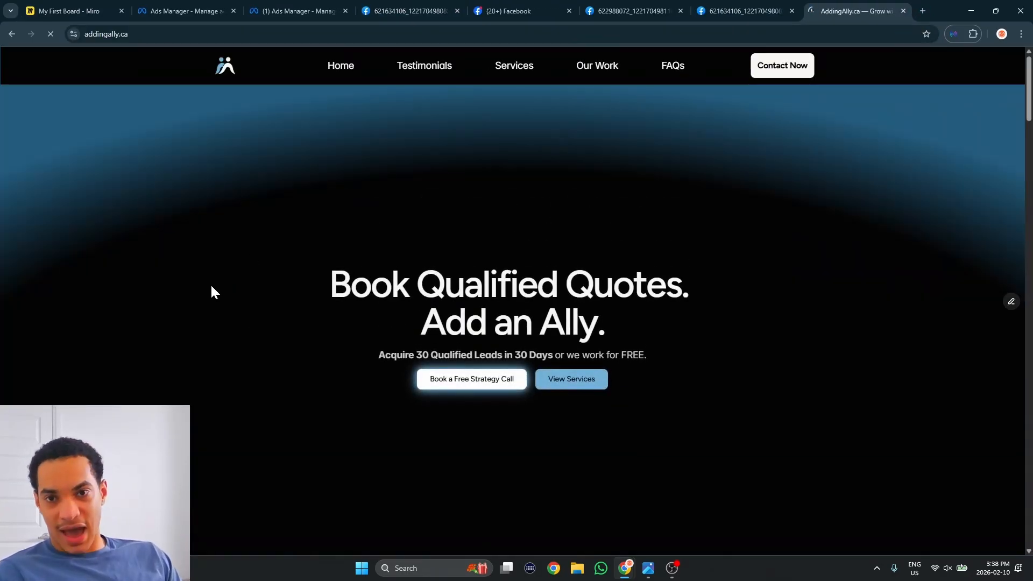